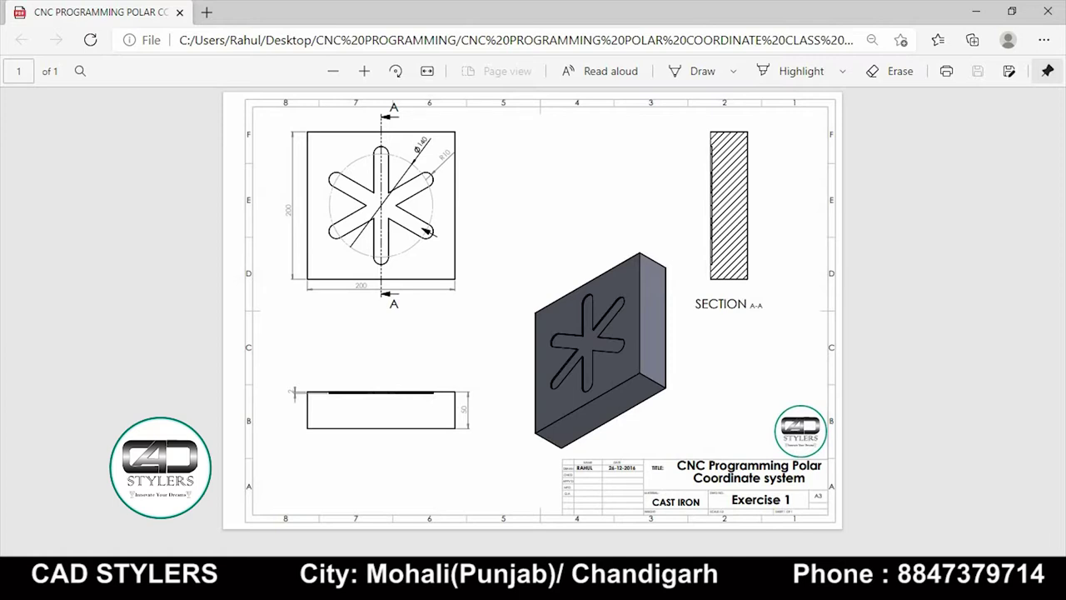
Step: Zoom into the star-slot PDF and scan its top view and title block
ctrl+scroll(542, 463, up, 2)
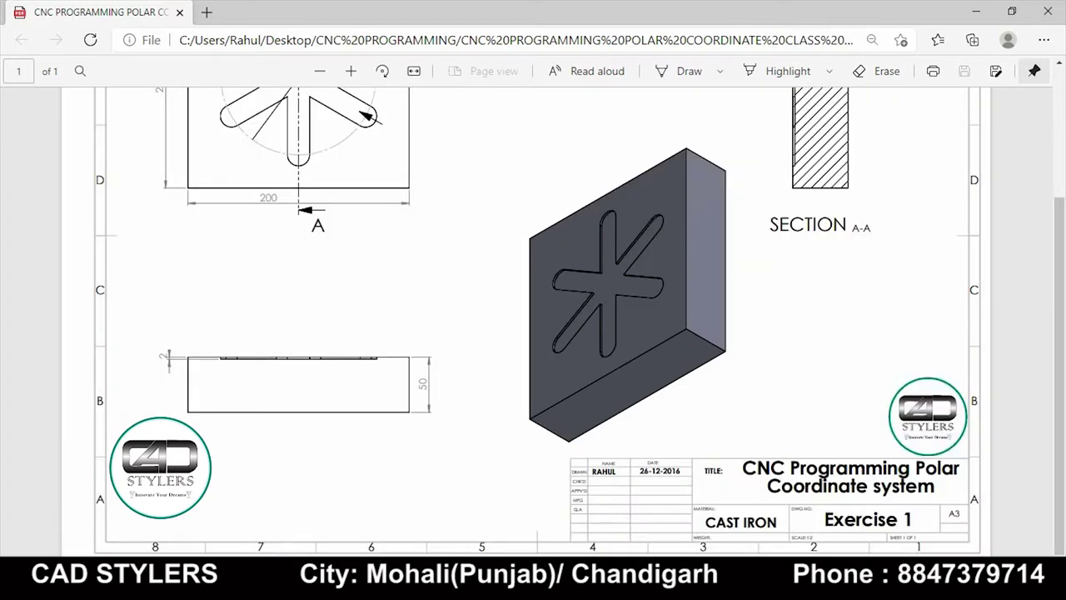
scroll(533, 317, up, 3)
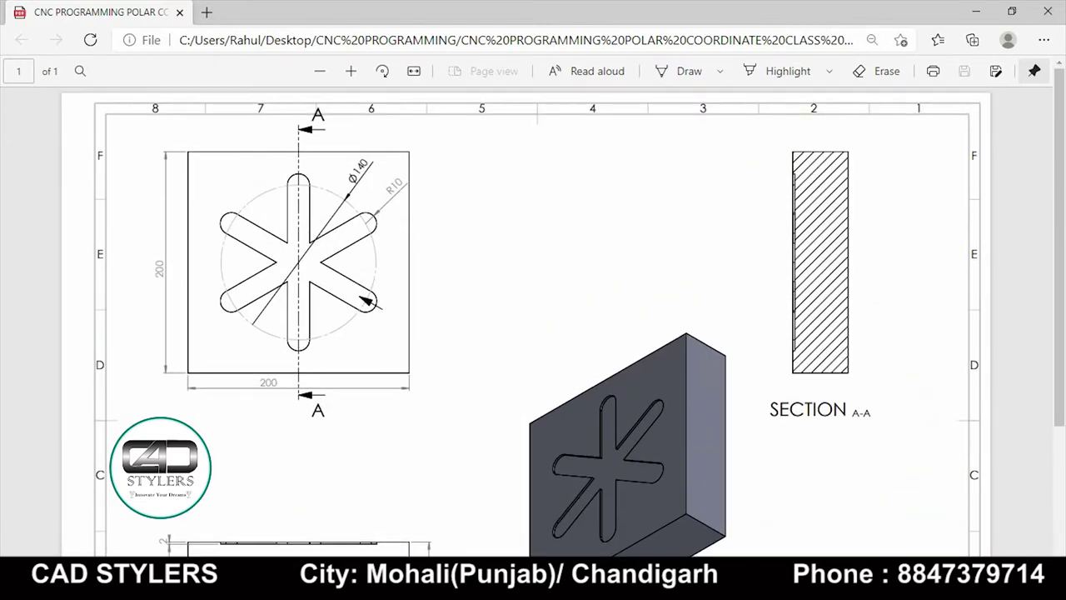
scroll(533, 316, down, 2)
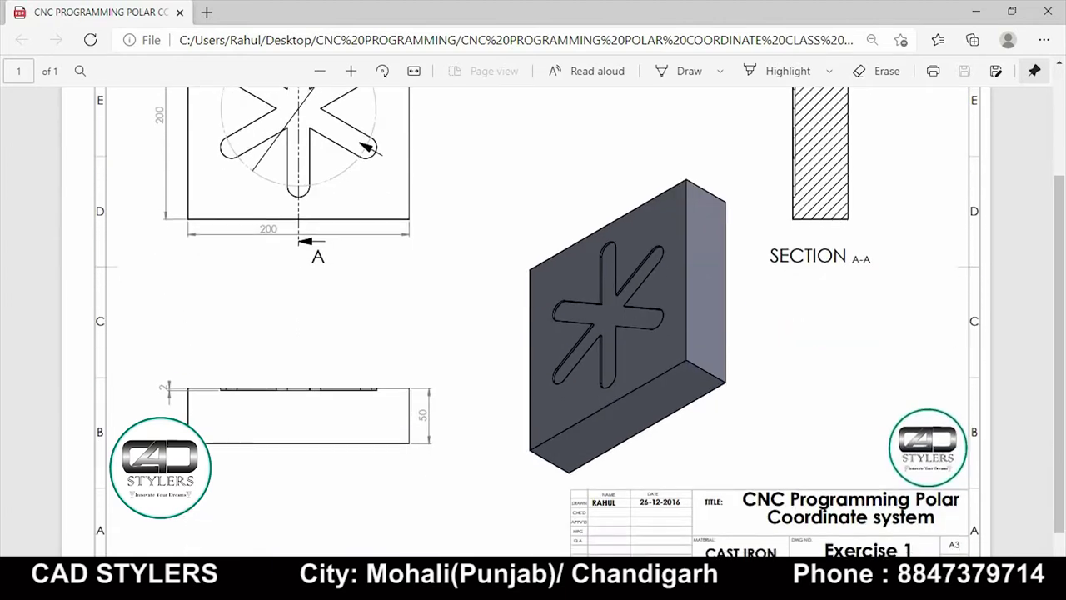
scroll(533, 322, up, 2)
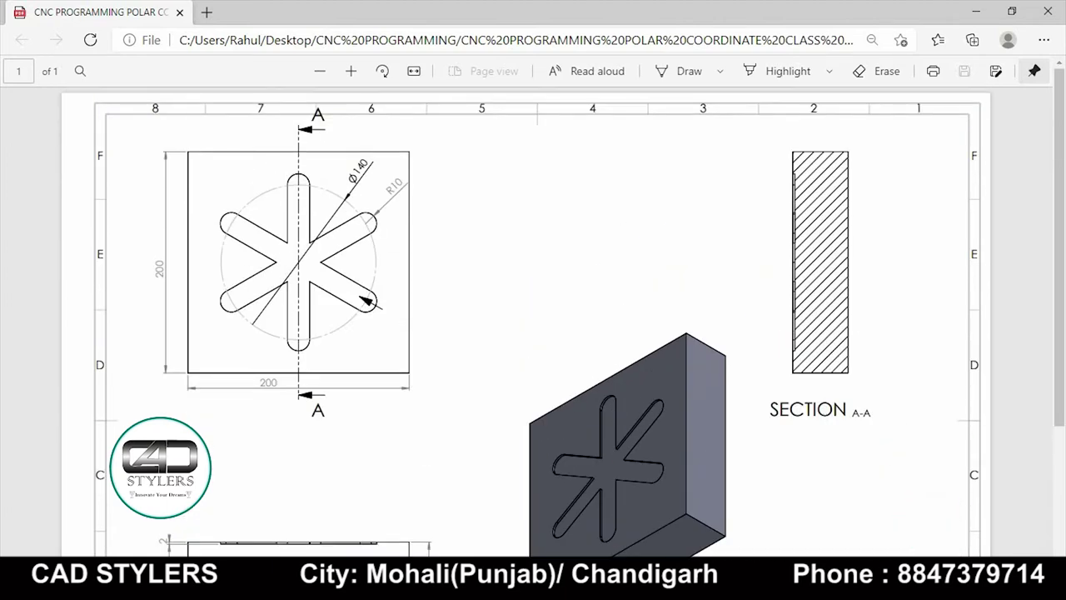
scroll(533, 322, down, 2)
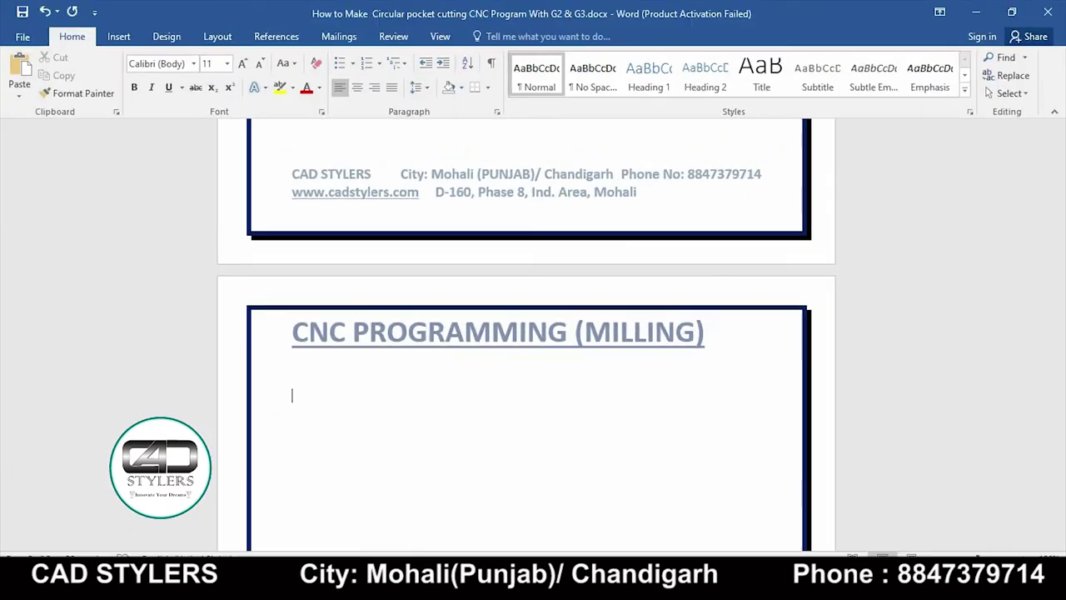
Step: Type 'Polar coordinate system using code G16' and format it bold with a larger font
text(Polar c)
text(oordinate)
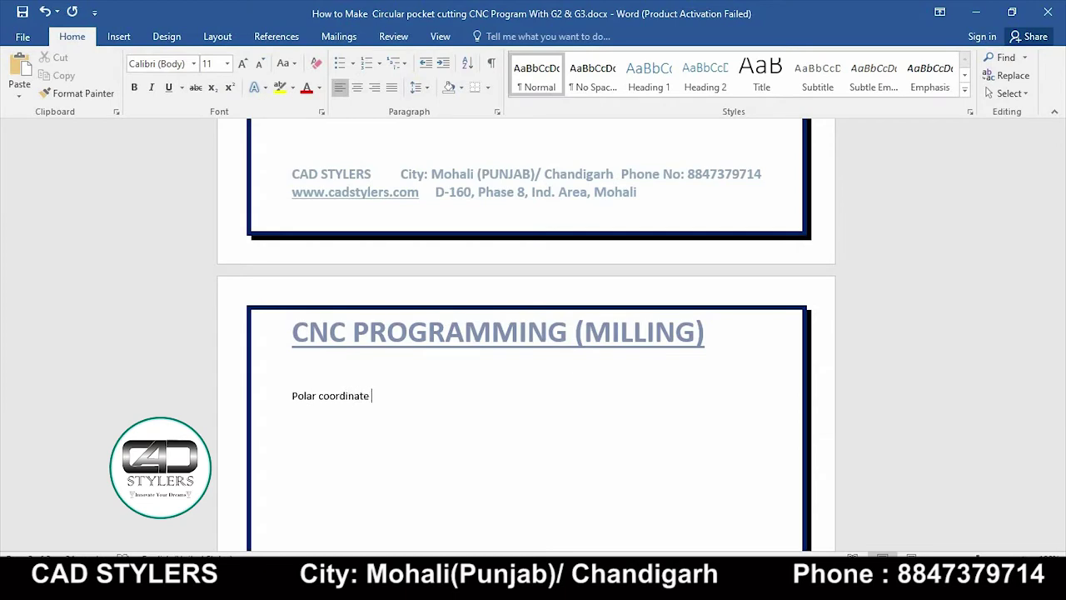
text( syste)
text(m )
text(using )
text(code G)
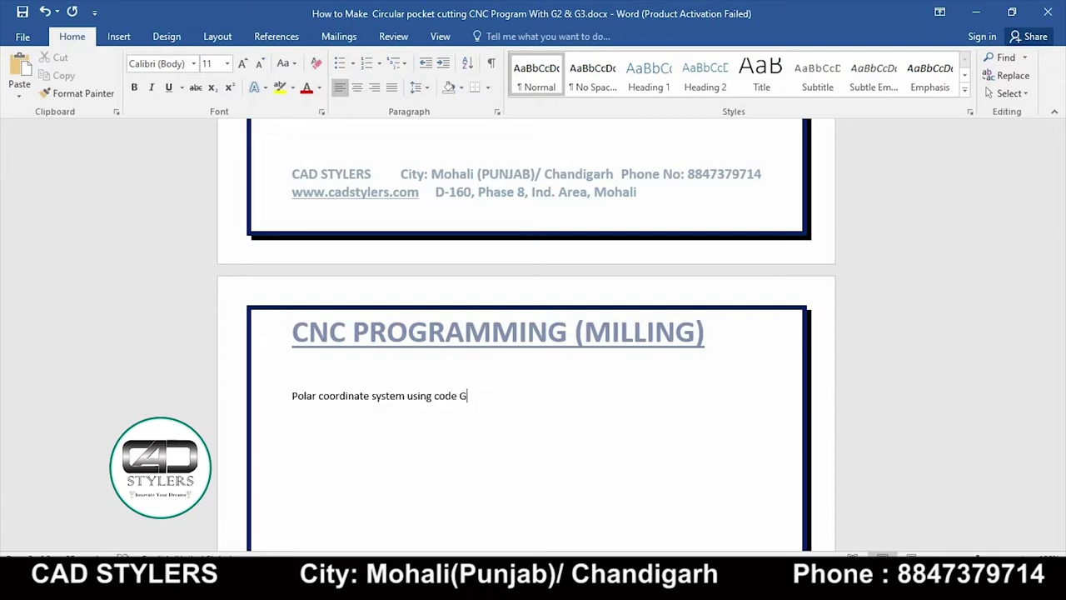
text(16)
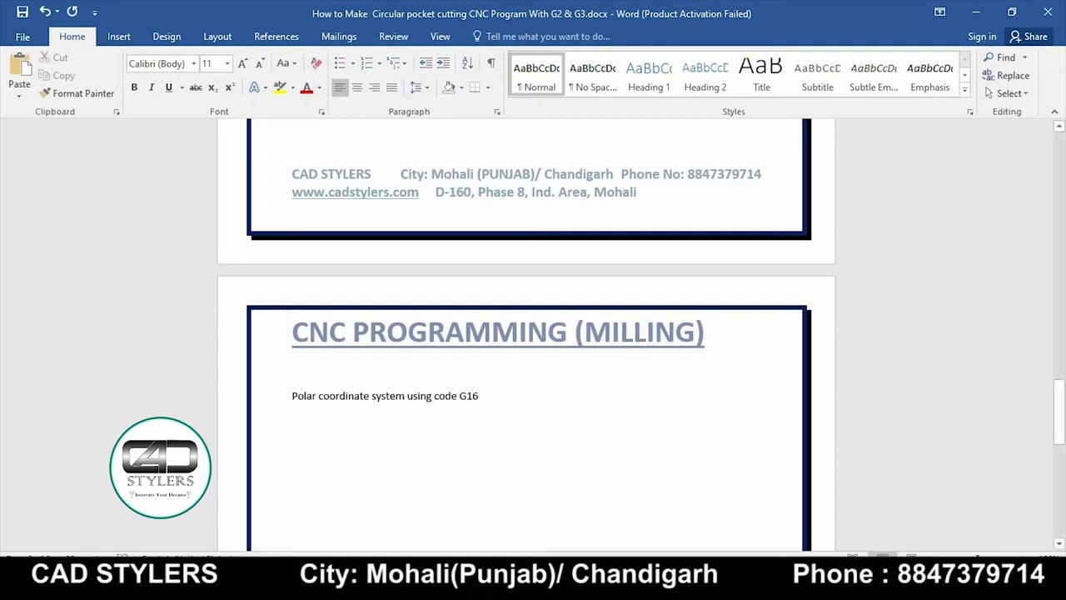
drag(483, 396, 291, 395)
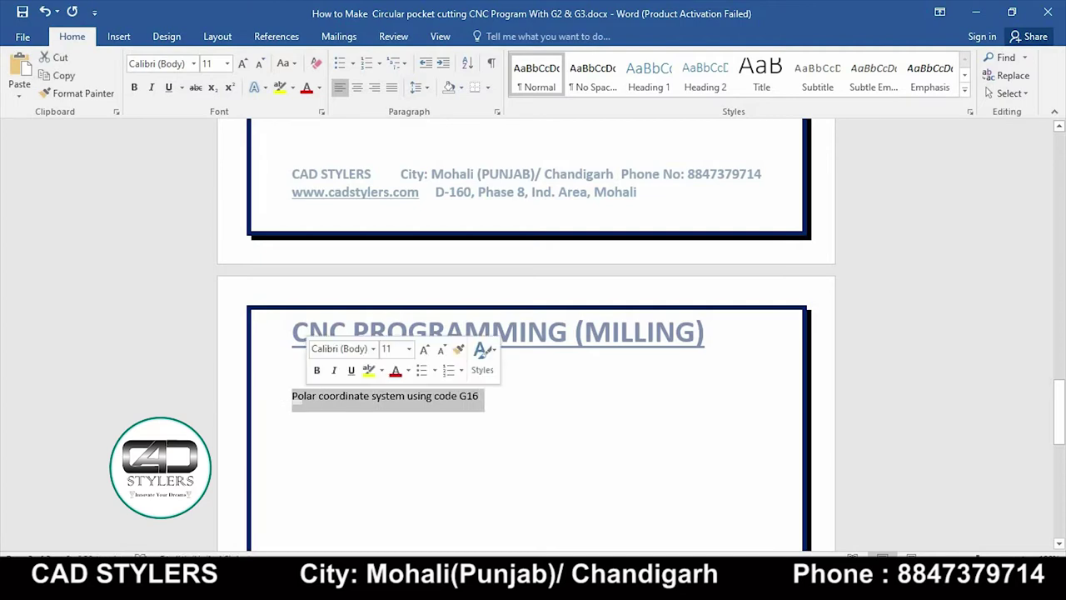
click(316, 370)
key(ctrl+shift+period)
key(ctrl+shift+period)
key(ctrl+shift+period)
scroll(525, 333, down, 2)
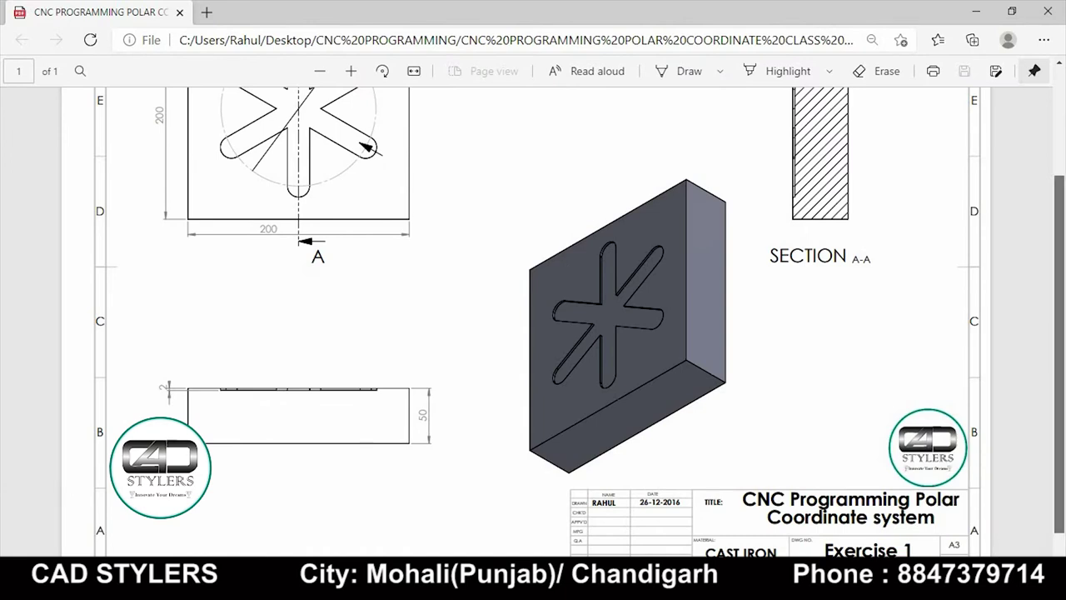
scroll(533, 322, up, 2)
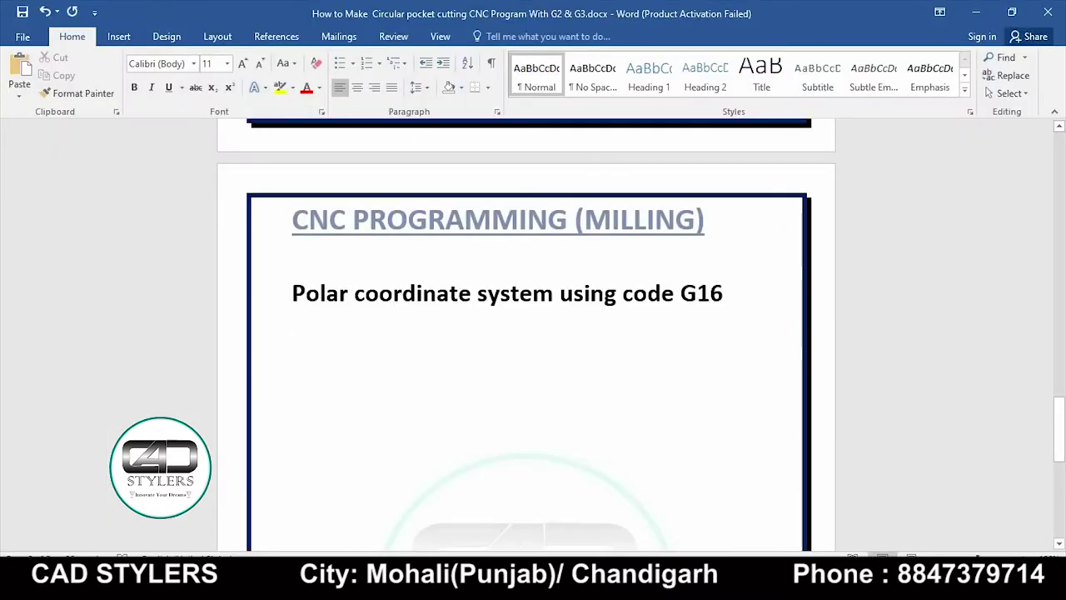
Step: Type the syntax note 'G16- G16 XY – X(LENGTH) Y(ANGLE)' below the subheading
text(G16- )
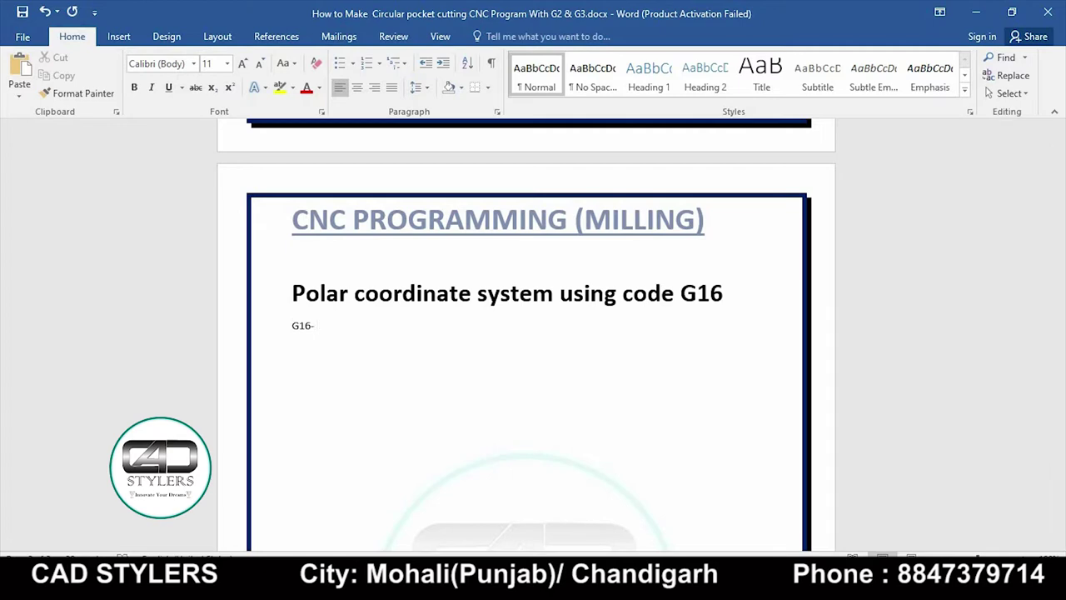
text(g)
text(16)
key(BackSpace)
key(BackSpace)
key(BackSpace)
text(G16)
text( XY)
click(345, 325)
text(- X-)
text(()
text(LENGTH) )
text(Y)
text((ANGLE))
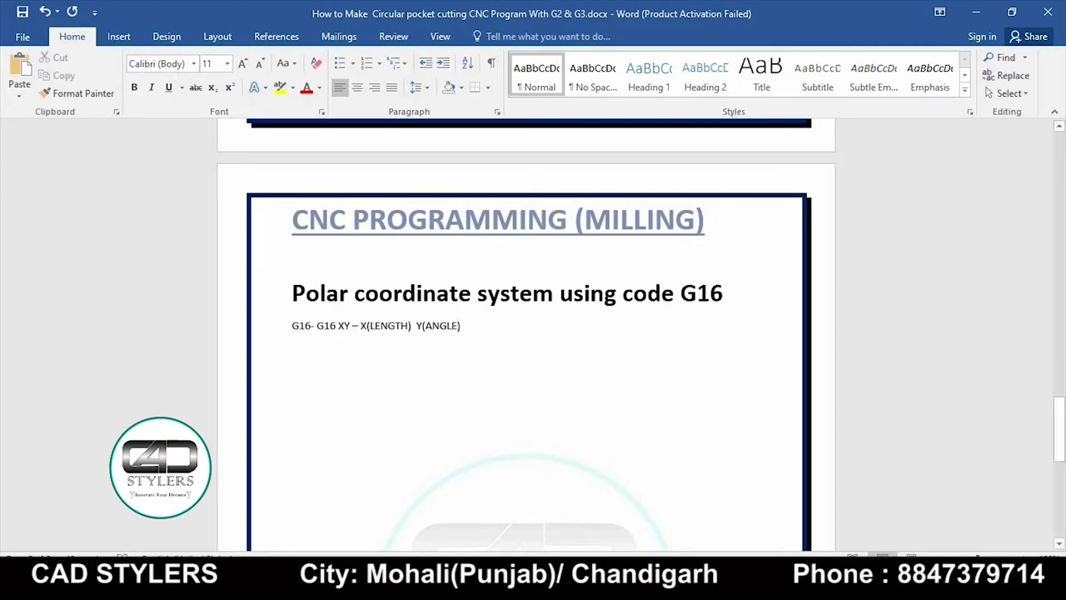
Step: Make the leading G16 label bold and enlarged
double_click(305, 327)
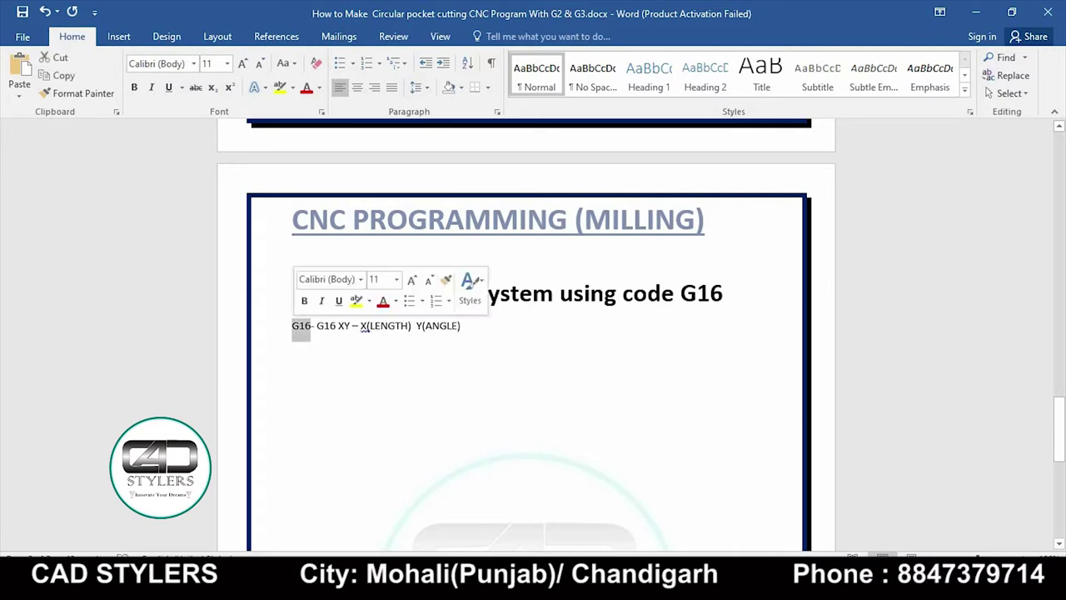
key(ctrl+b)
key(Down)
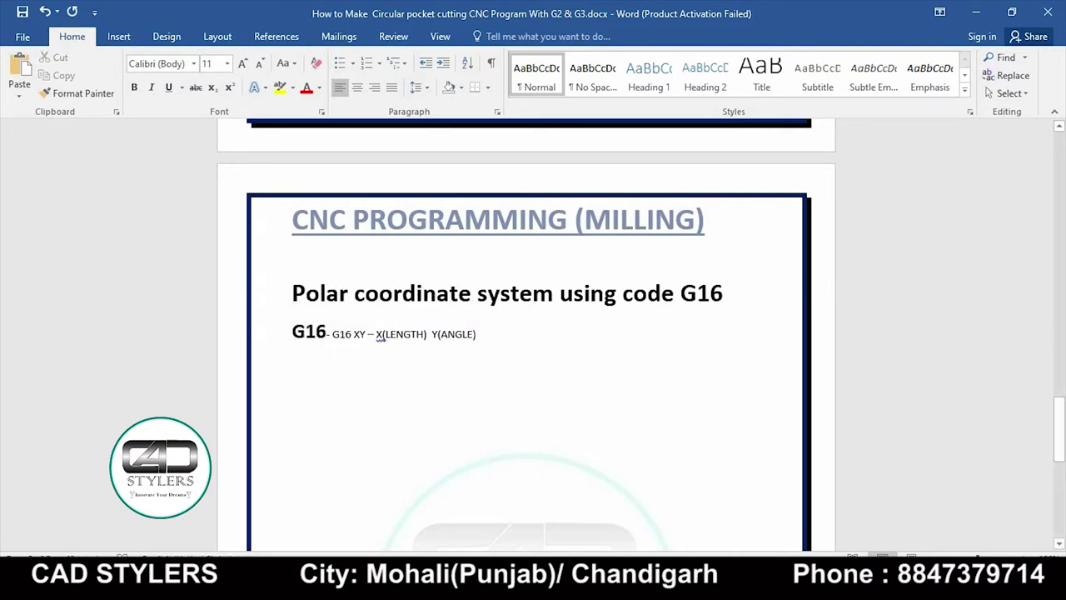
drag(332, 334, 476, 334)
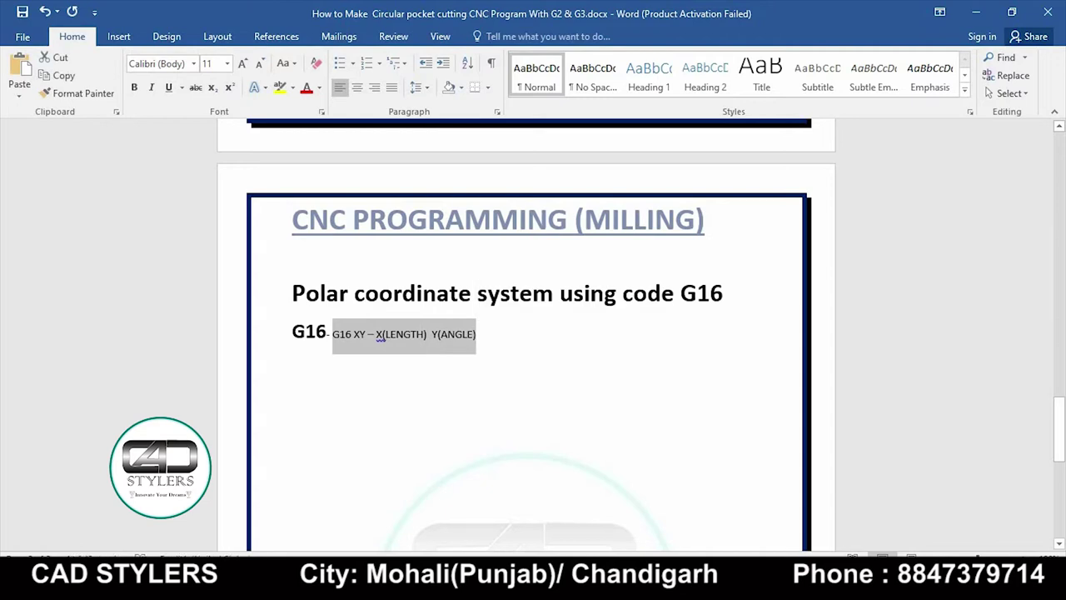
click(475, 334)
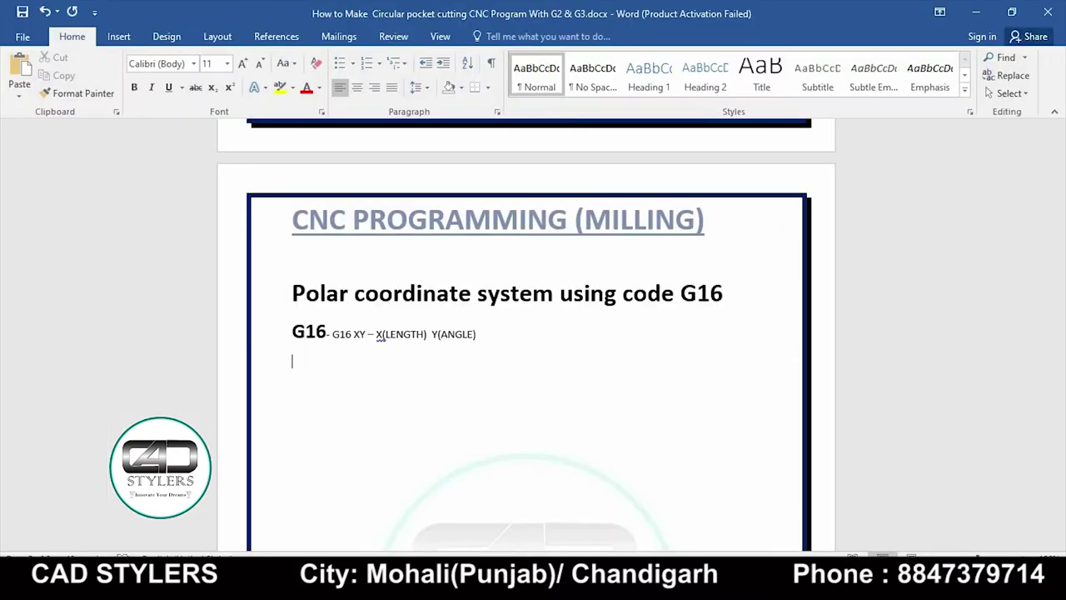
Step: Enter program number O0007; followed by the modal line G17G21G90G94G55;
text(O)
text(007;)
key(Return)
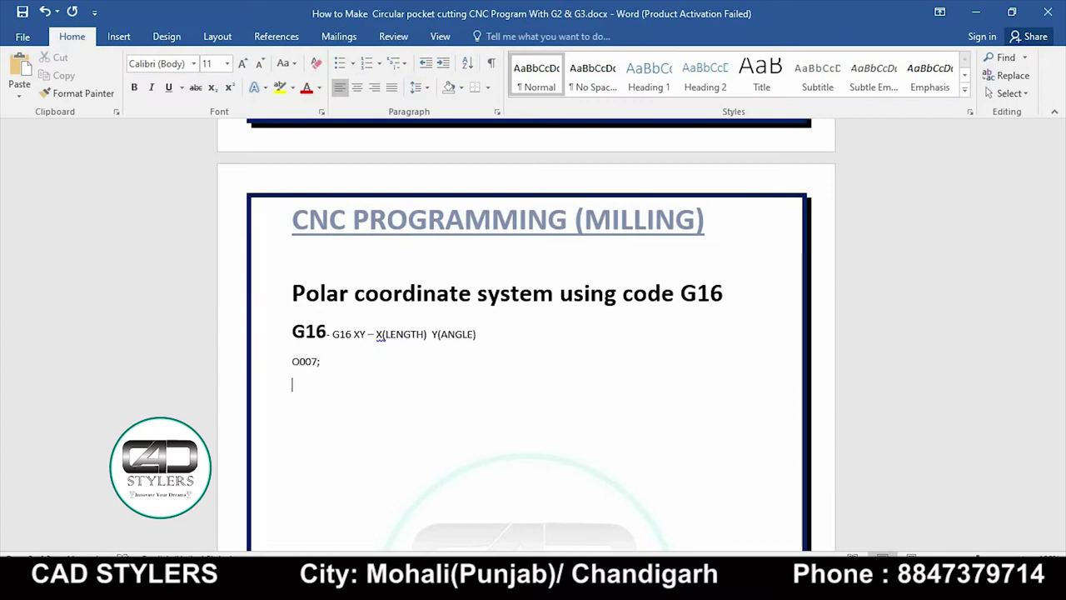
key(BackSpace)
key(BackSpace)
key(BackSpace)
text(07)
key(Return)
text(G17)
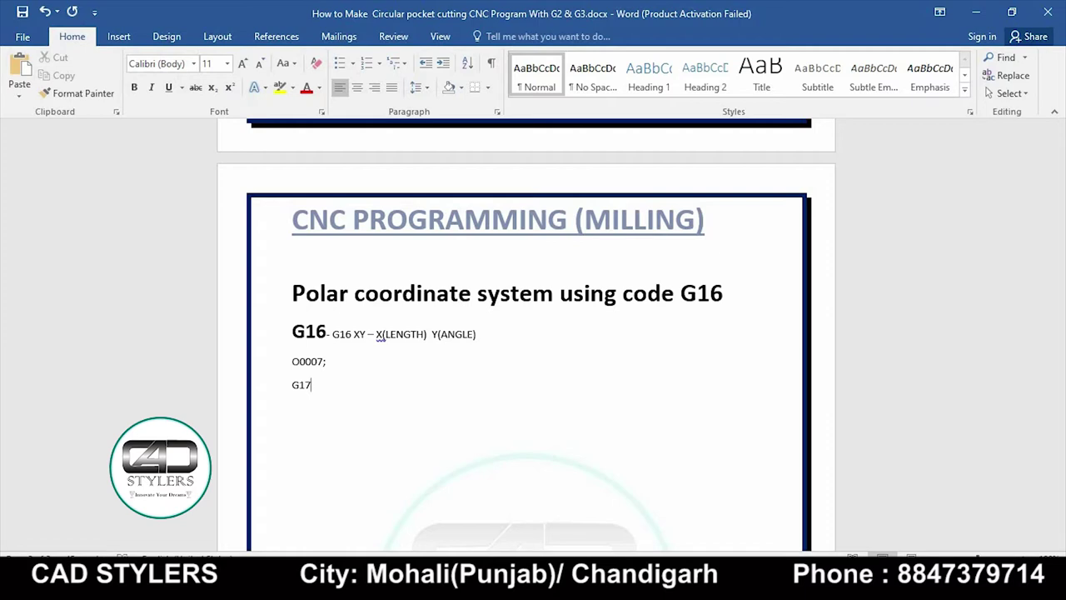
text(G2)
text(1G90)
text(G)
text(94)
text(G55;)
key(Return)
Step: Add S2000M03; and insert the tool-change line T01M06; above it
text(S200)
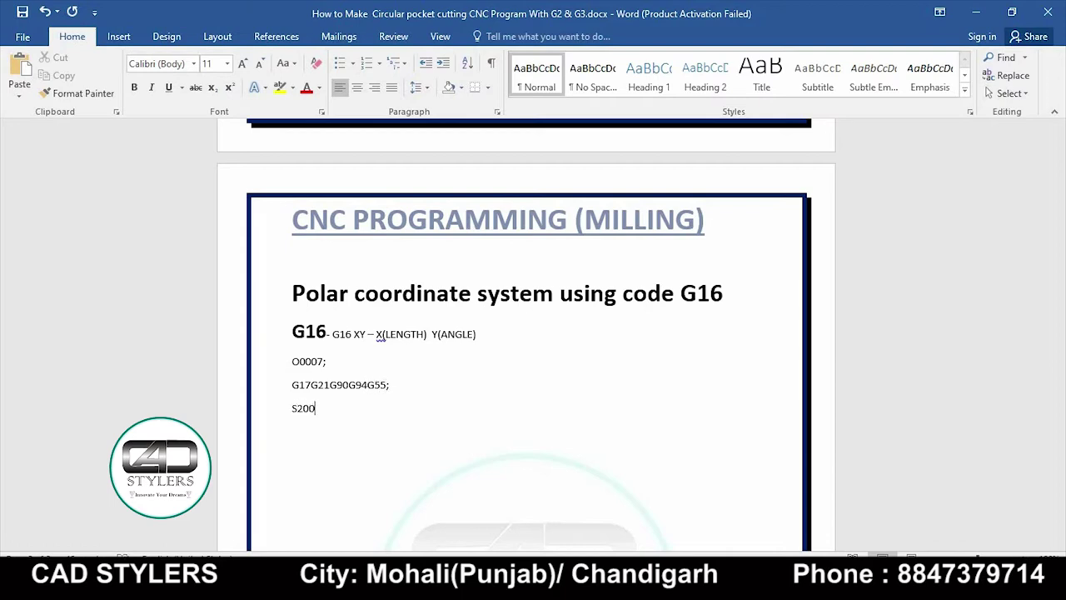
text(0)
text(M0)
text(3;)
key(Return)
key(Right)
key(Right)
key(Right)
key(Right)
key(Right)
key(Right)
key(Right)
key(Return)
text(T01M)
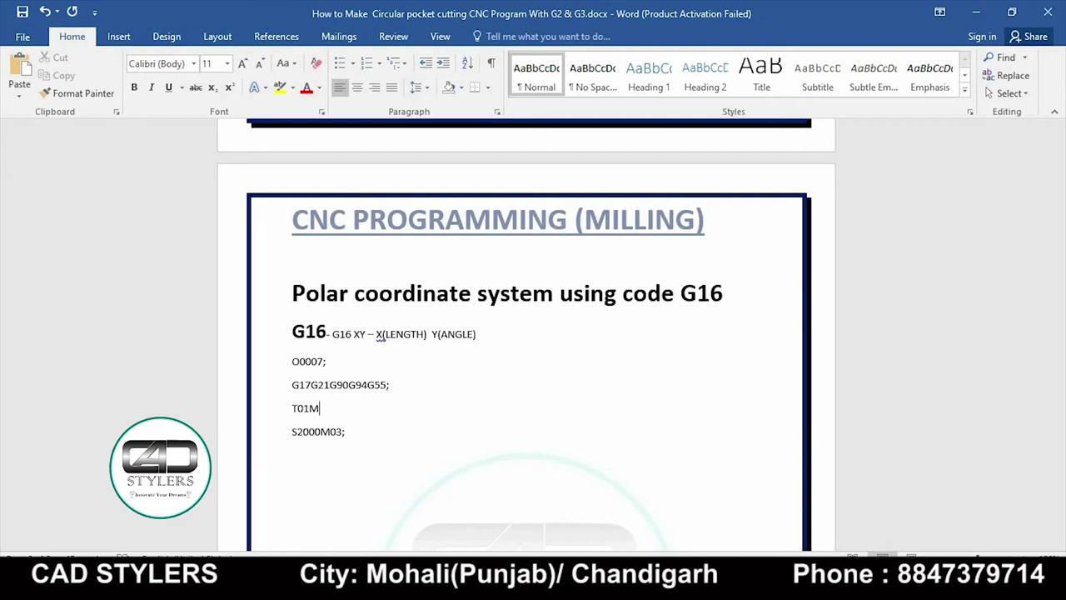
text(06)
text(;)
key(Return)
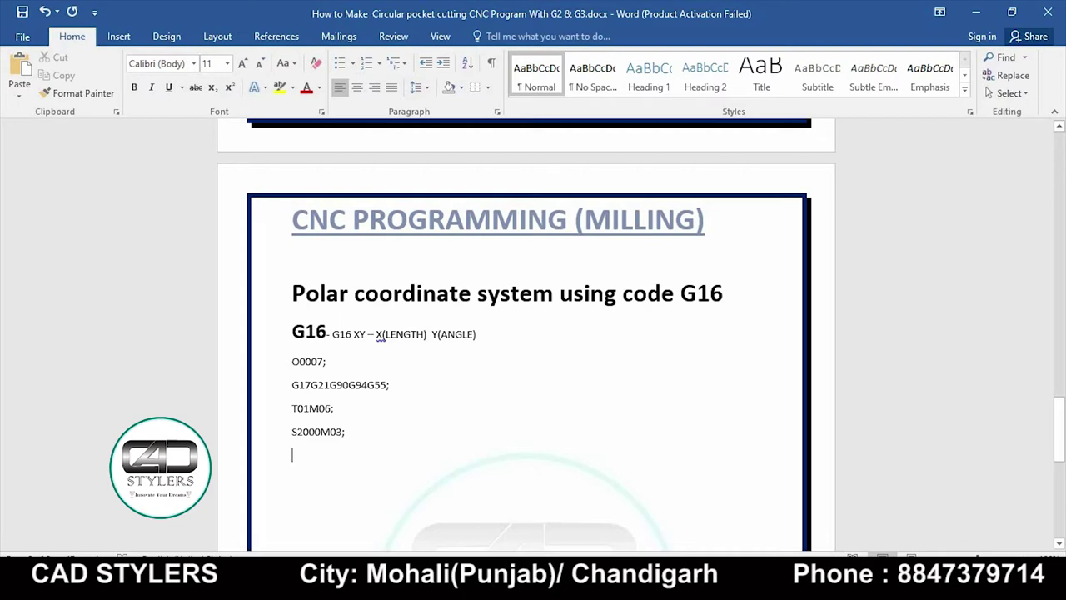
Step: Begin the rapid-move line G0XY, then switch to the Edge drawing for coordinates
text(G0)
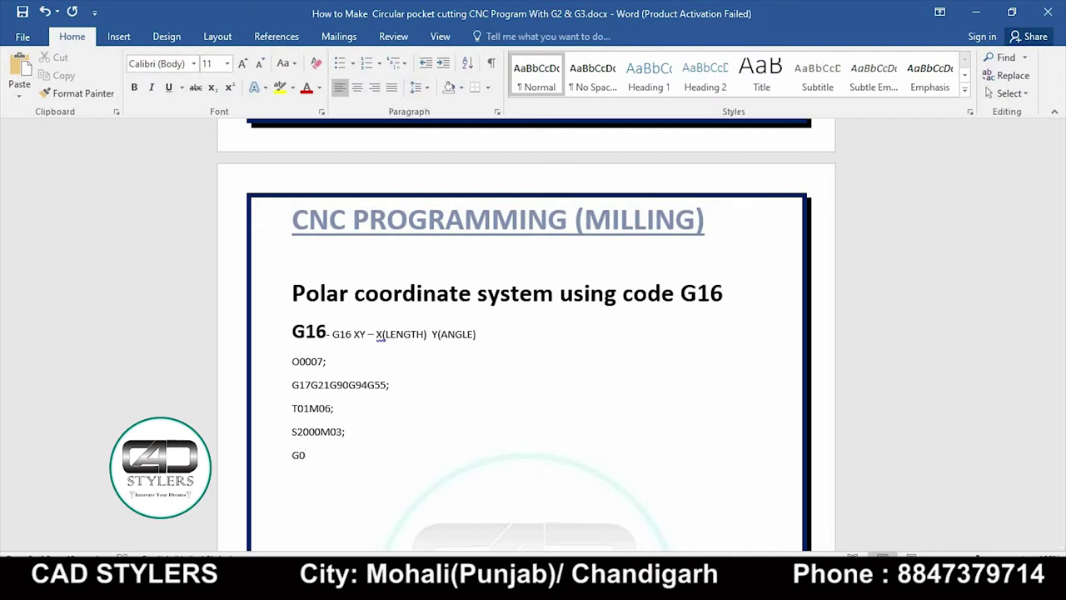
text(X)
text(Y)
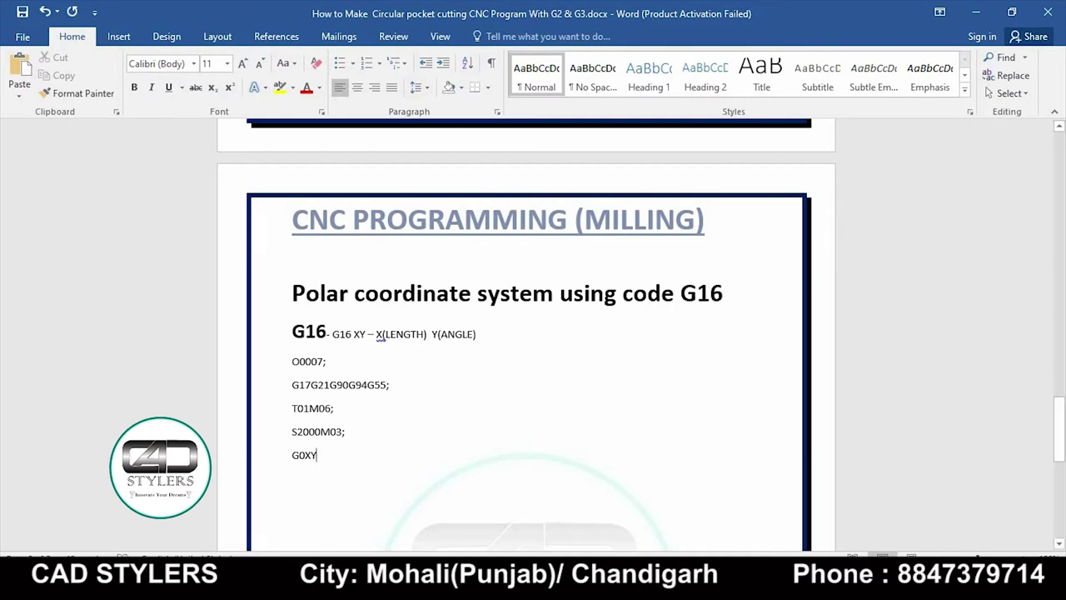
key(alt+Tab)
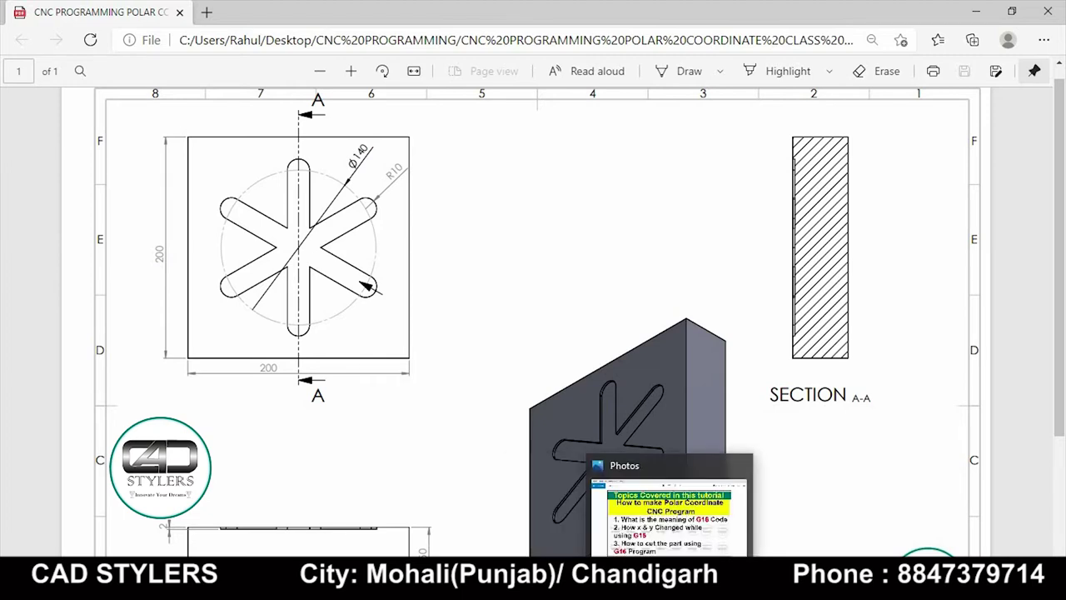
Step: Complete G0X0Y70; and add Z2;, Z0F200M08;, Z-2; and a partial G16X70Y line
click(673, 508)
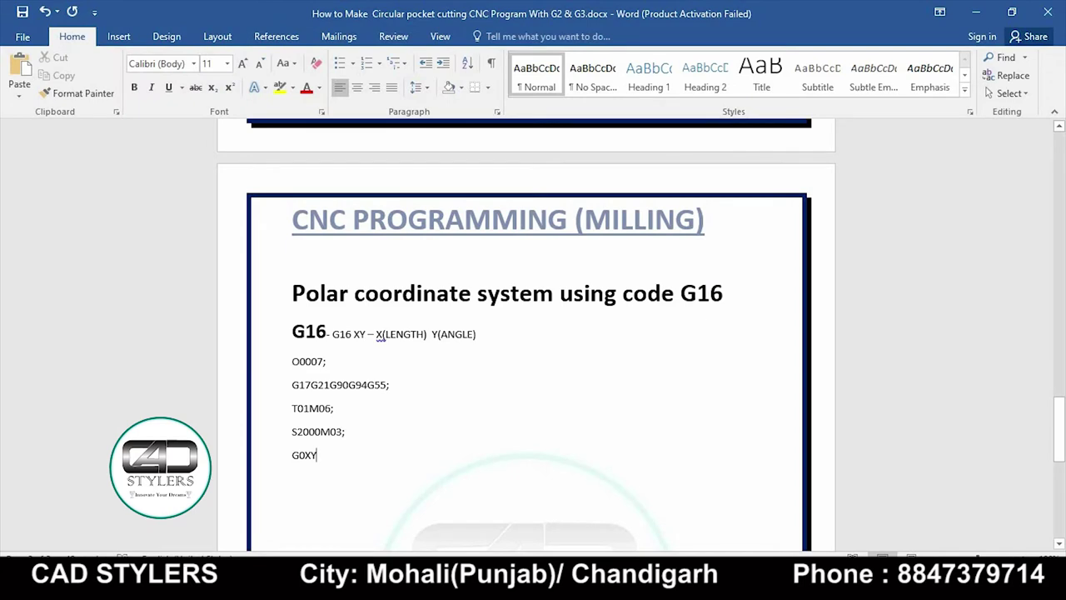
click(312, 455)
text(0Y)
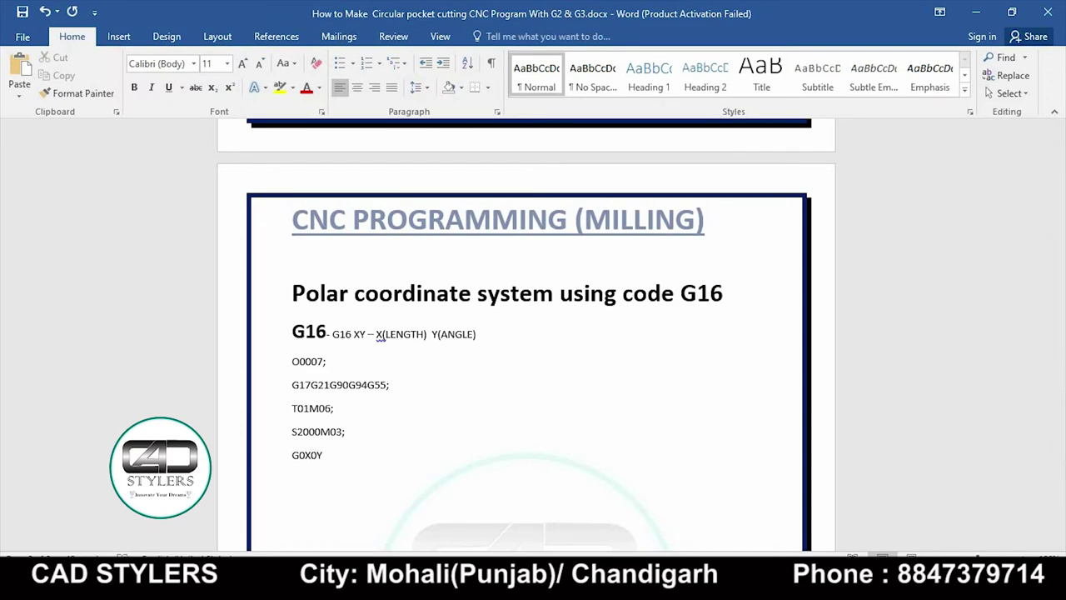
text(70;)
key(Return)
text(Z)
text(2;)
key(Return)
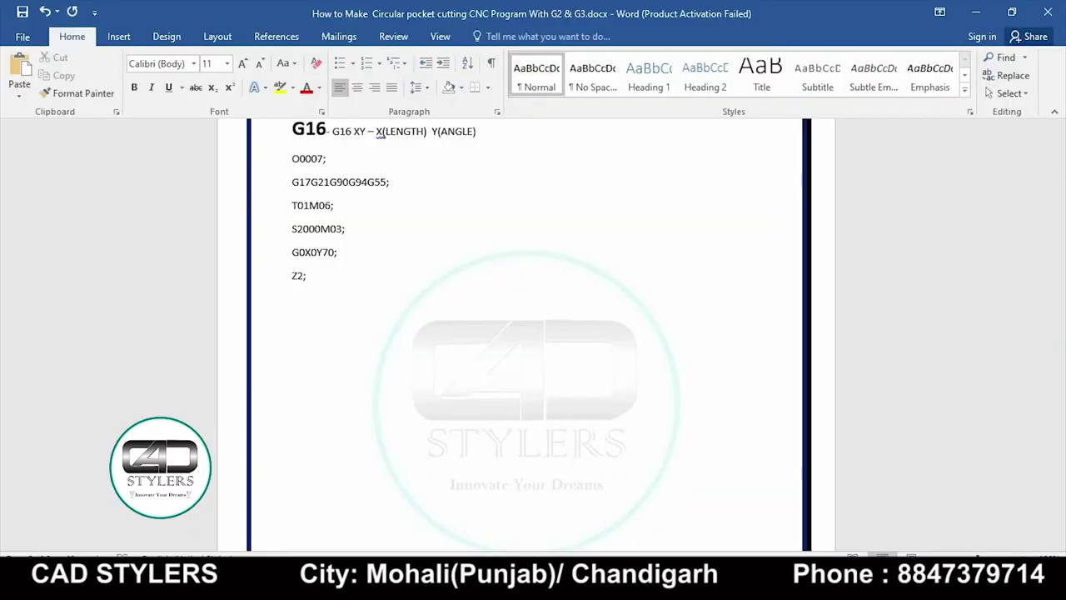
text(Z)
text(0)
text(F)
text(2)
text(00M0)
text(8; )
text(Z-)
text(2; )
text(G16)
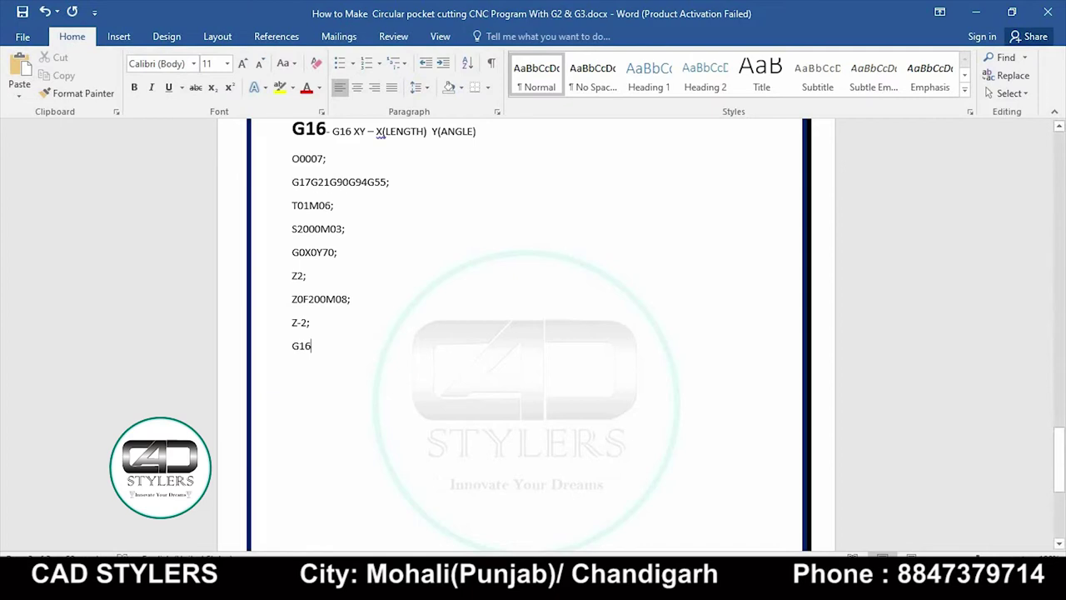
text(X)
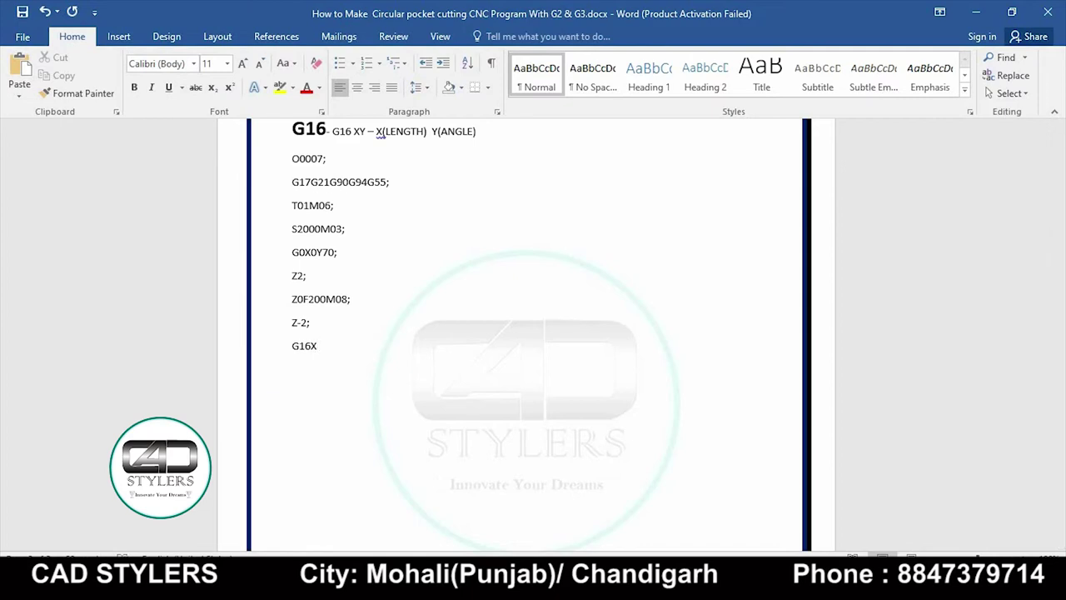
text(70Y)
click(307, 275)
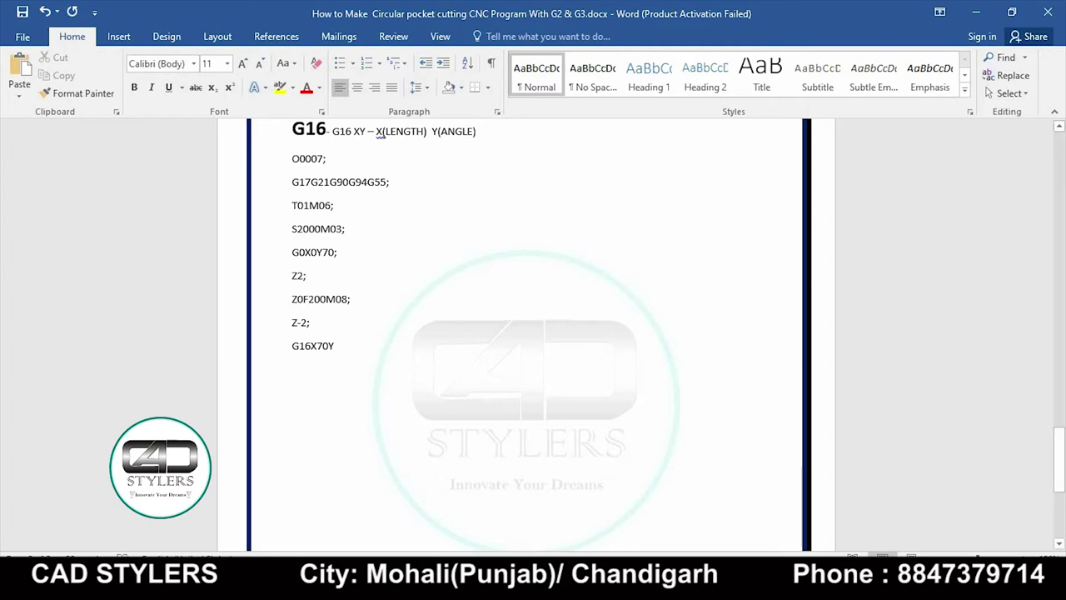
Step: Read the slot angle from the drawing and finish the line as G16X70Y270;
click(591, 508)
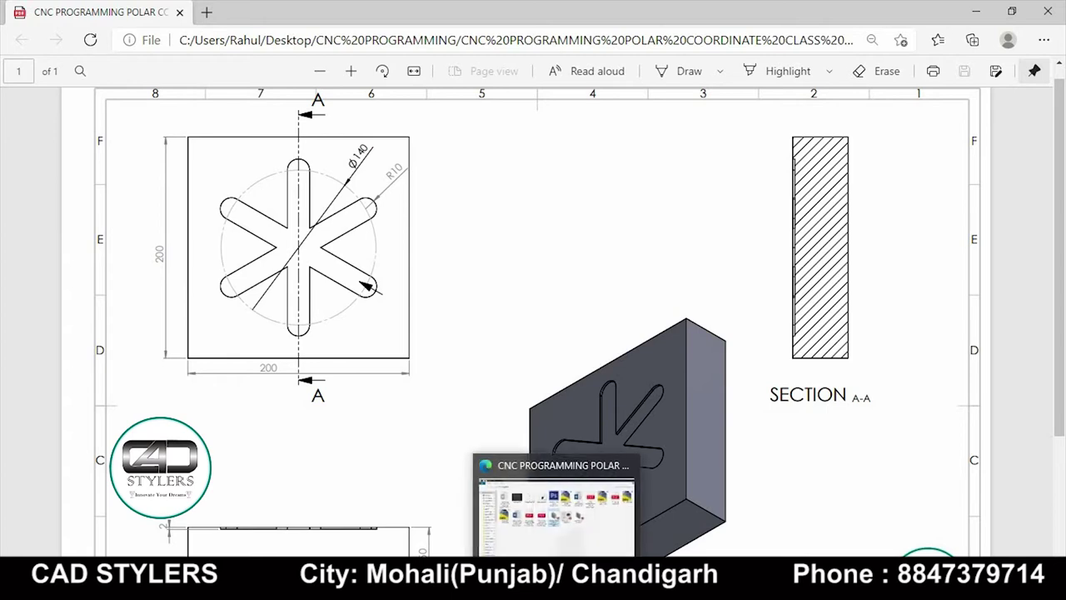
click(675, 491)
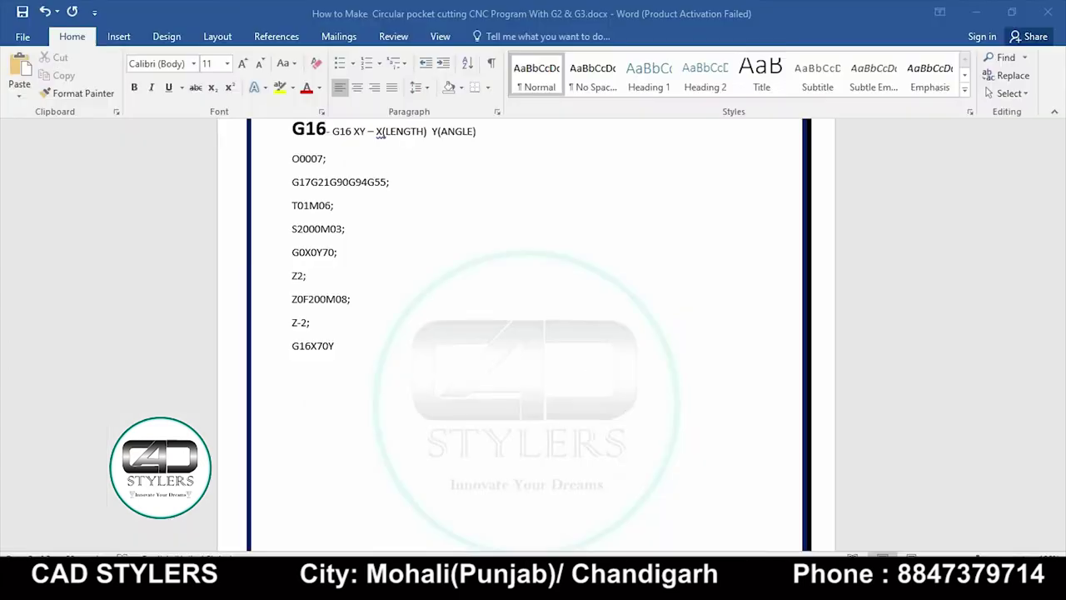
text(270;)
key(Return)
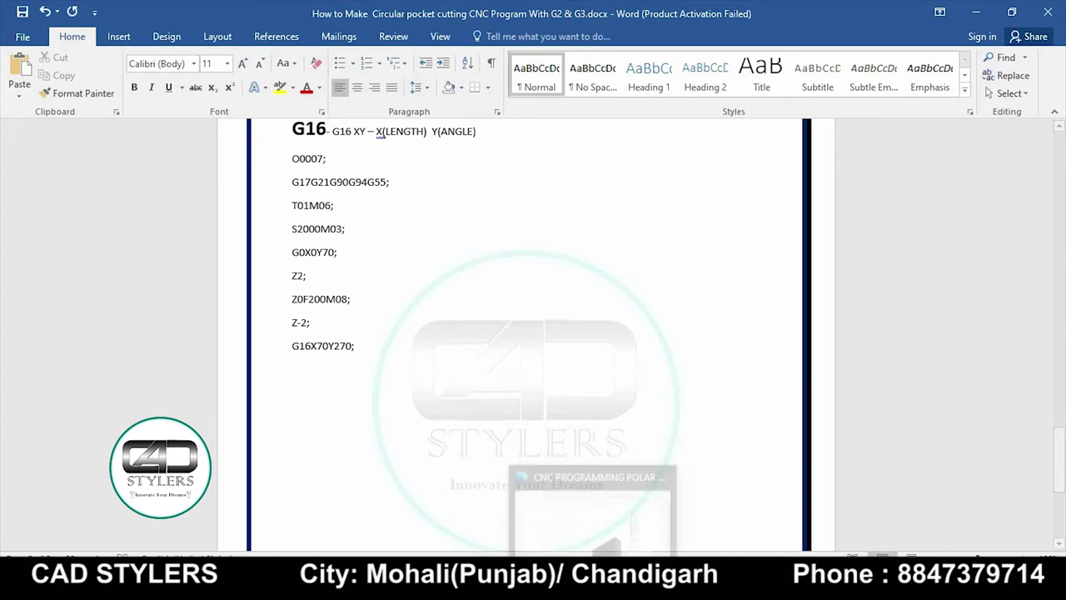
click(591, 504)
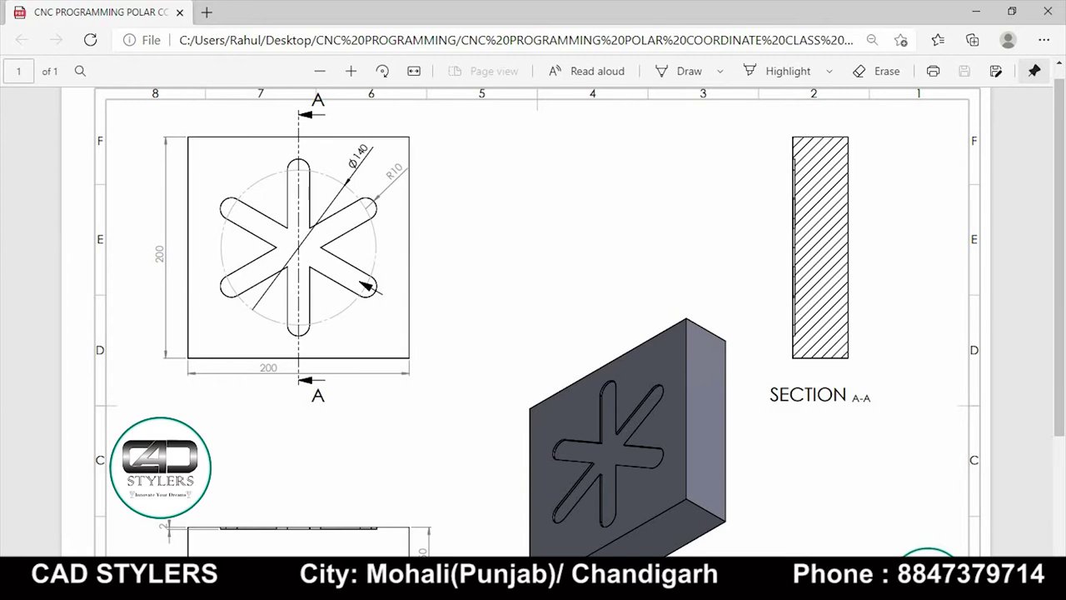
key(alt+Tab)
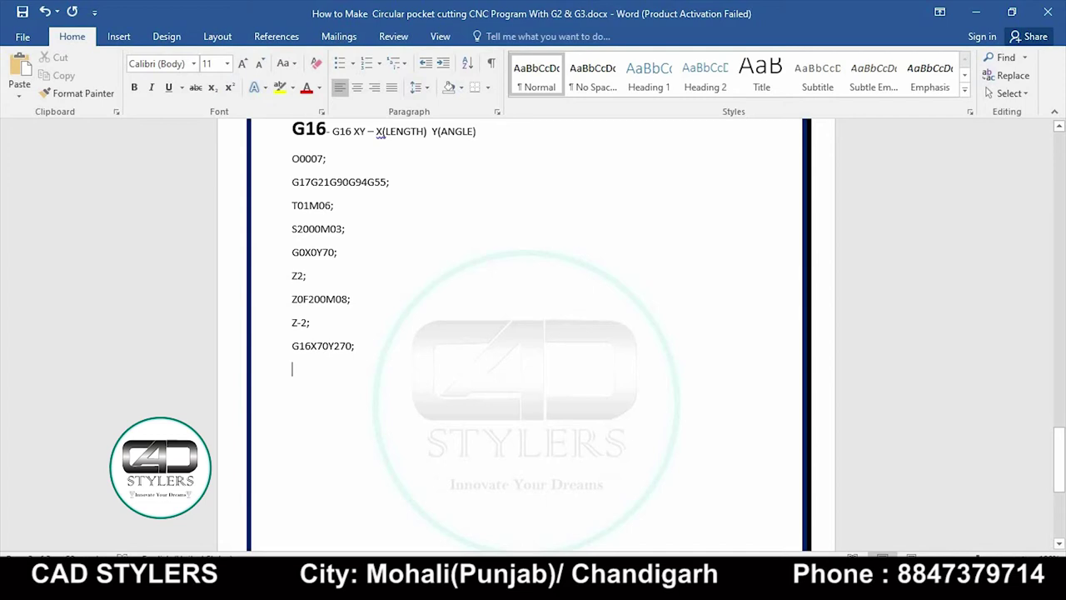
Step: Add the G0Z10; retract, type G16 on a new line, and check the next angle
text(G0Z10)
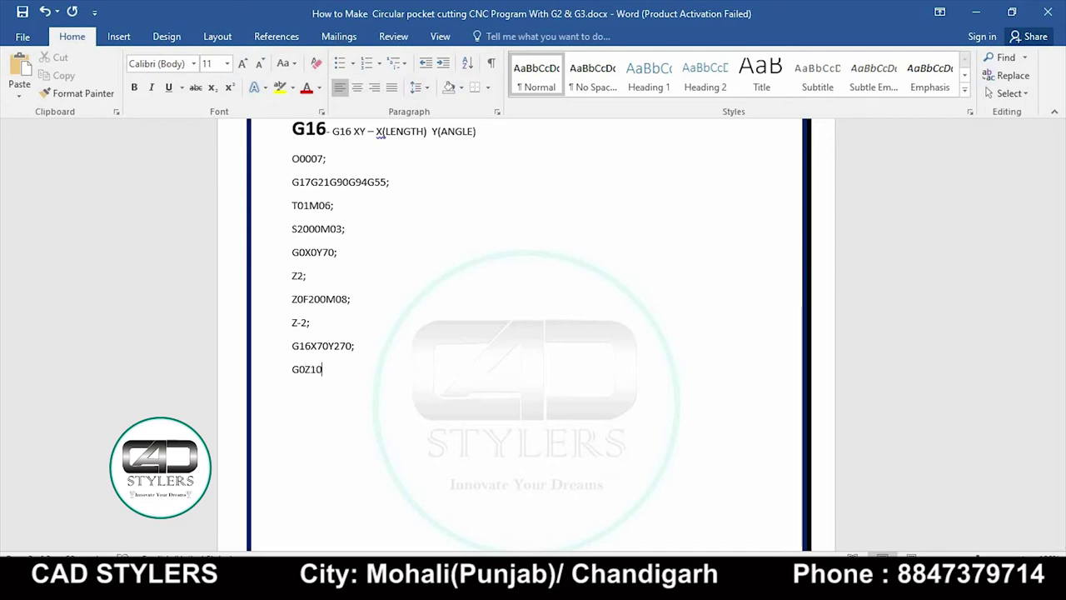
text(;)
key(Return)
scroll(525, 333, down, 1)
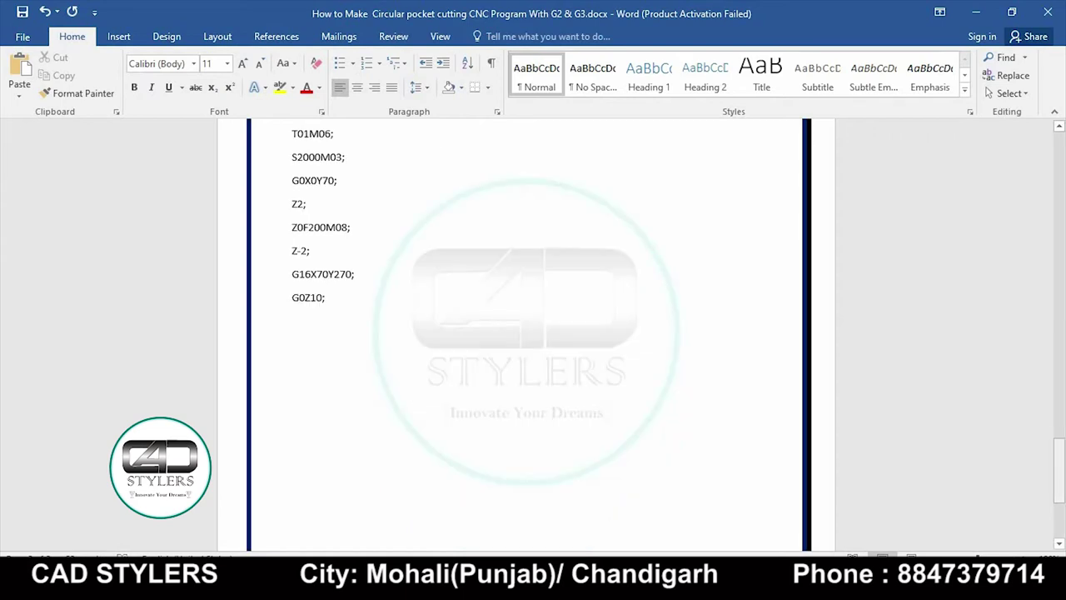
text(G16)
key(alt+Tab)
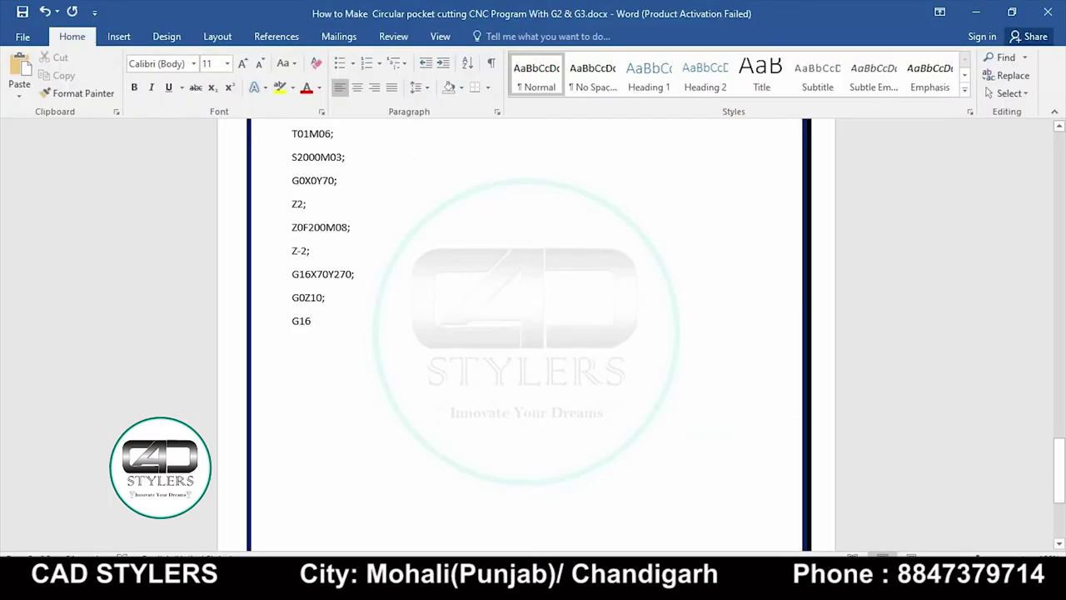
Step: Add X70Y30;, Z2; and G1Z0F200; to move to and approach the 30° slot
text(X)
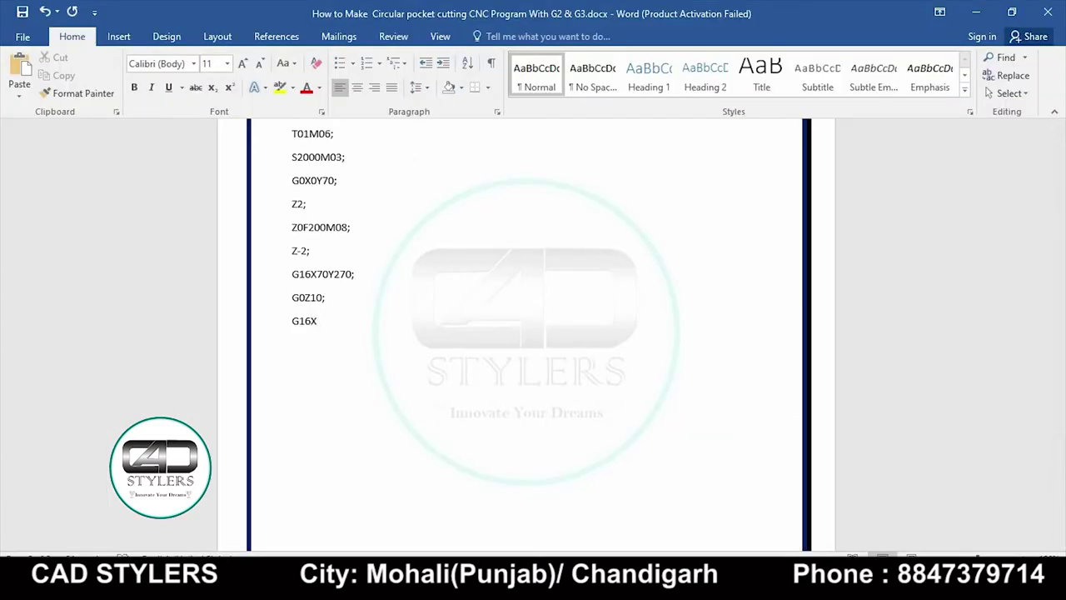
text(70Y)
text(30;)
key(Return)
text(Z2)
text(;)
key(Return)
text(G1Z)
text(0F2)
text(00;)
key(Return)
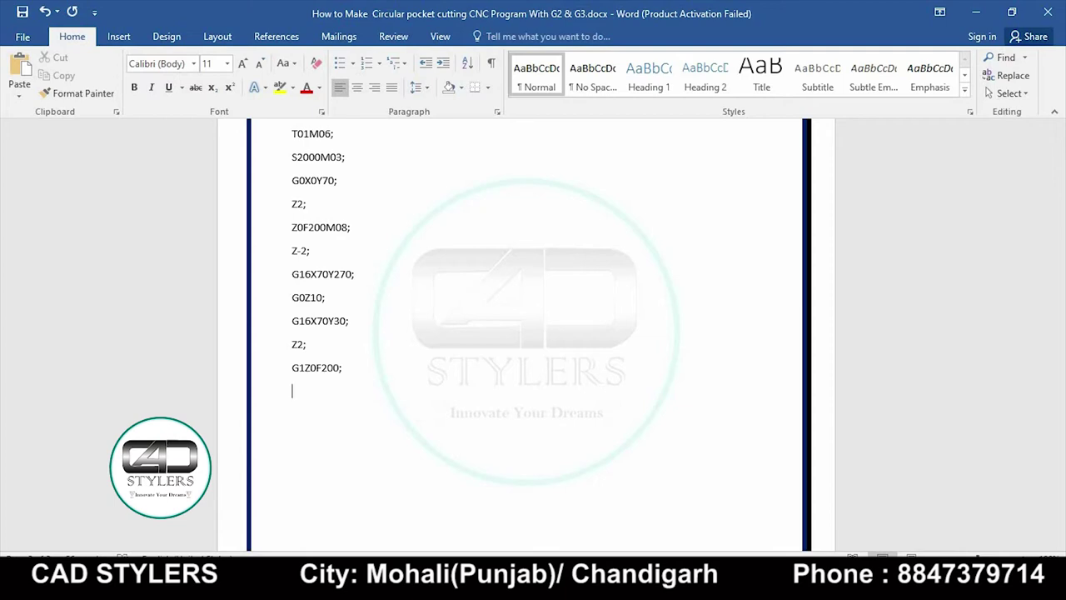
Step: Add Z-2;, the cut G16X70Y210; and the G0Z10; retract, fixing typos
text(X)
key(BackSpace)
text(Z)
text(-2)
key(BackSpace)
key(BackSpace)
text(2)
key(BackSpace)
text(-2)
text(G16)
text(X70U)
key(BackSpace)
text(Y)
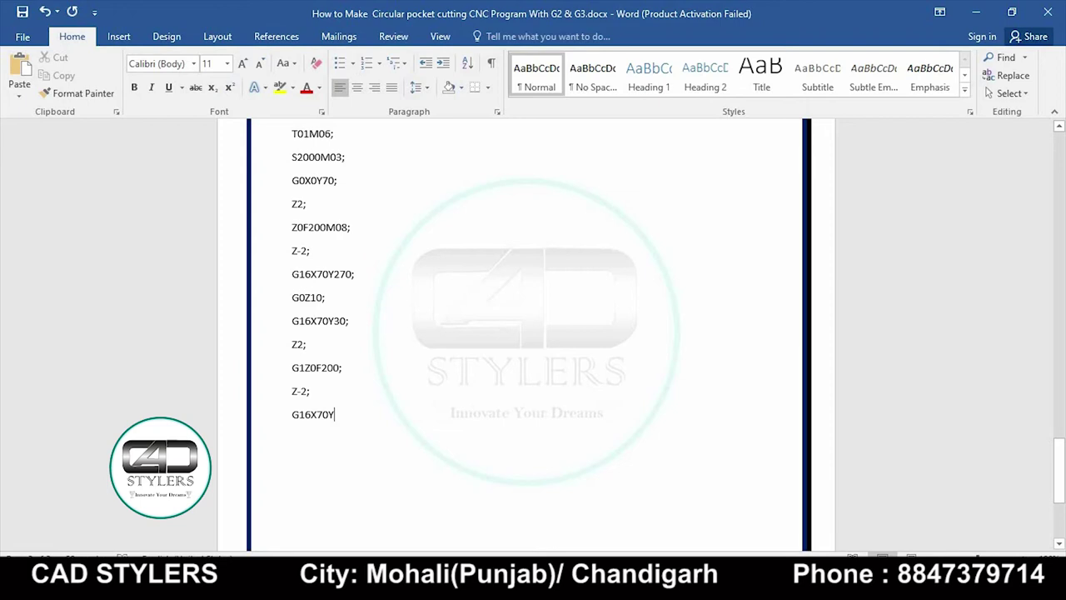
text(210;)
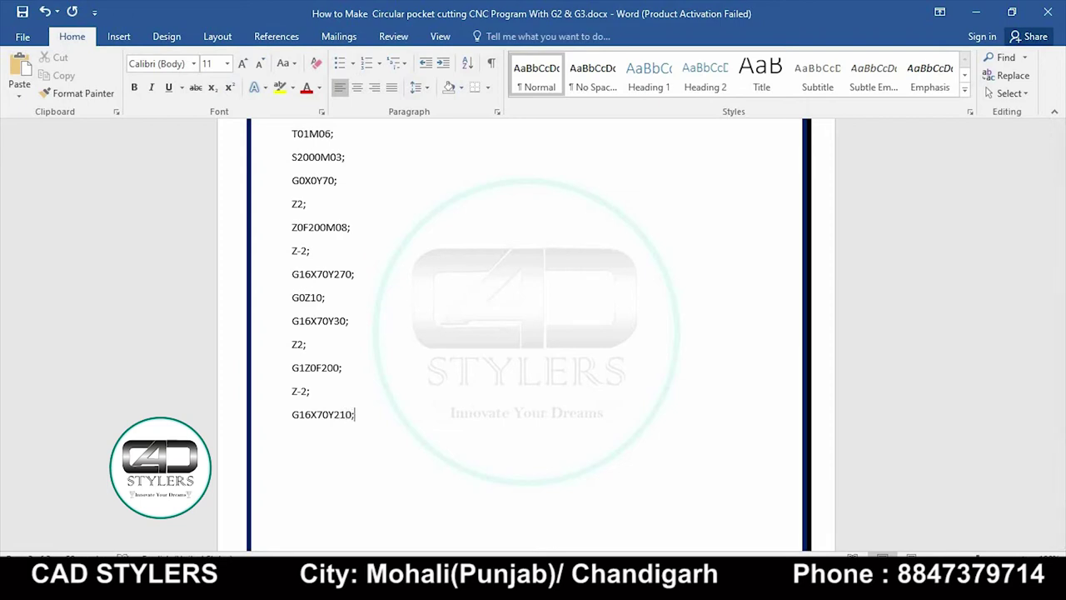
key(Return)
text(G0)
text(Z10;)
key(Return)
Step: Check the drawing for the next angle and write G16X70Y150;
scroll(533, 333, down, 3)
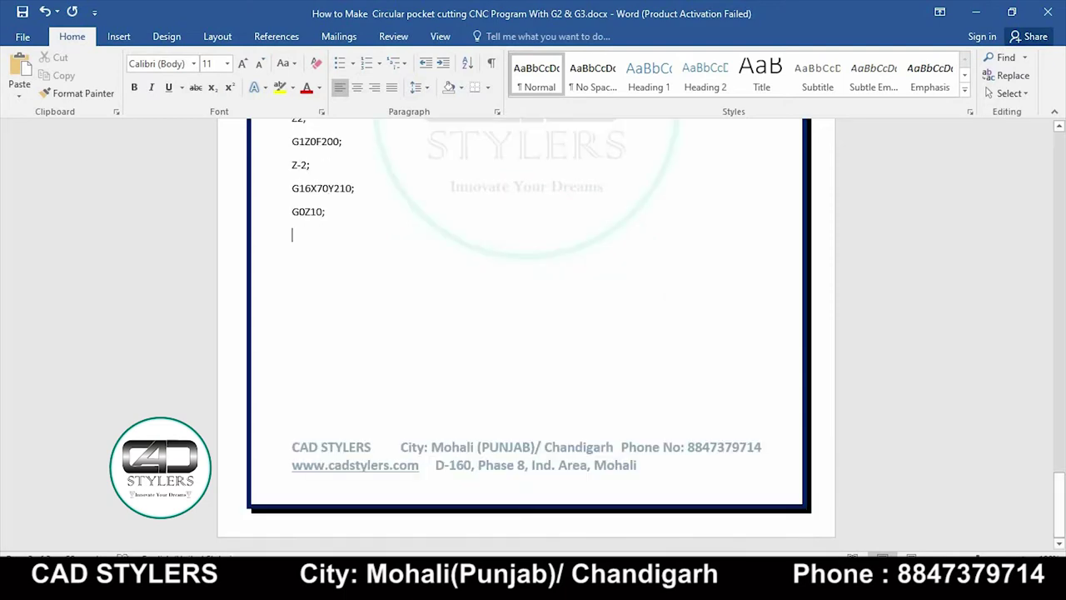
text(G16)
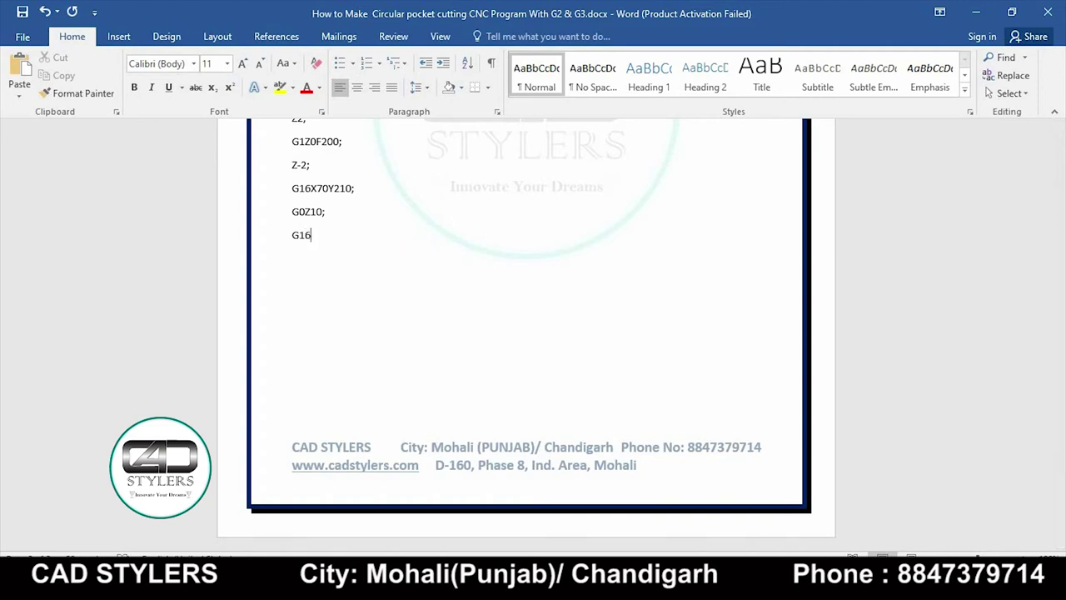
text(X)
text(70)
text(Y)
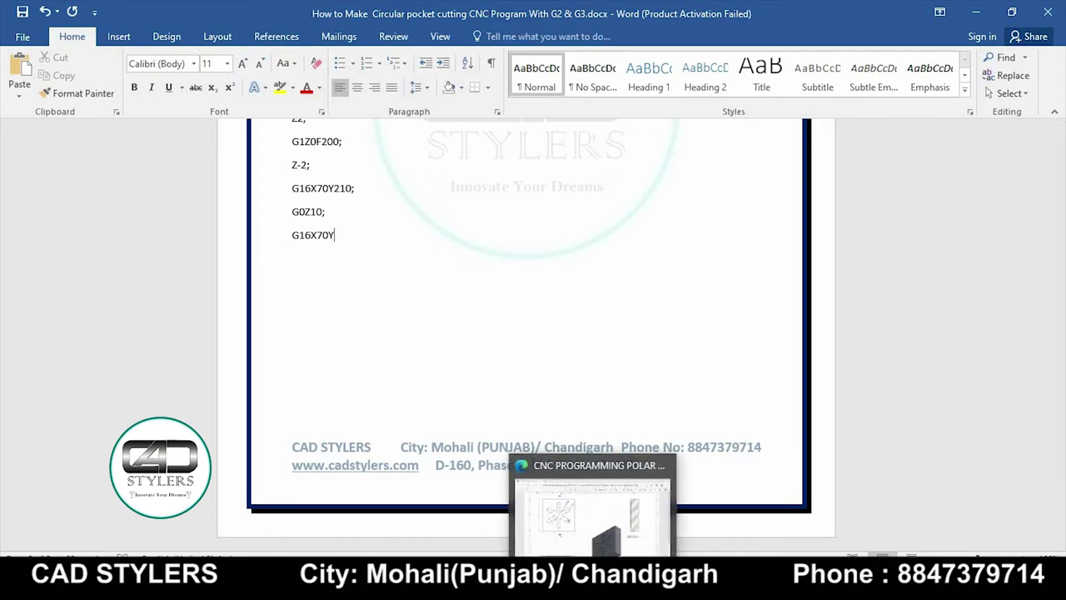
click(594, 504)
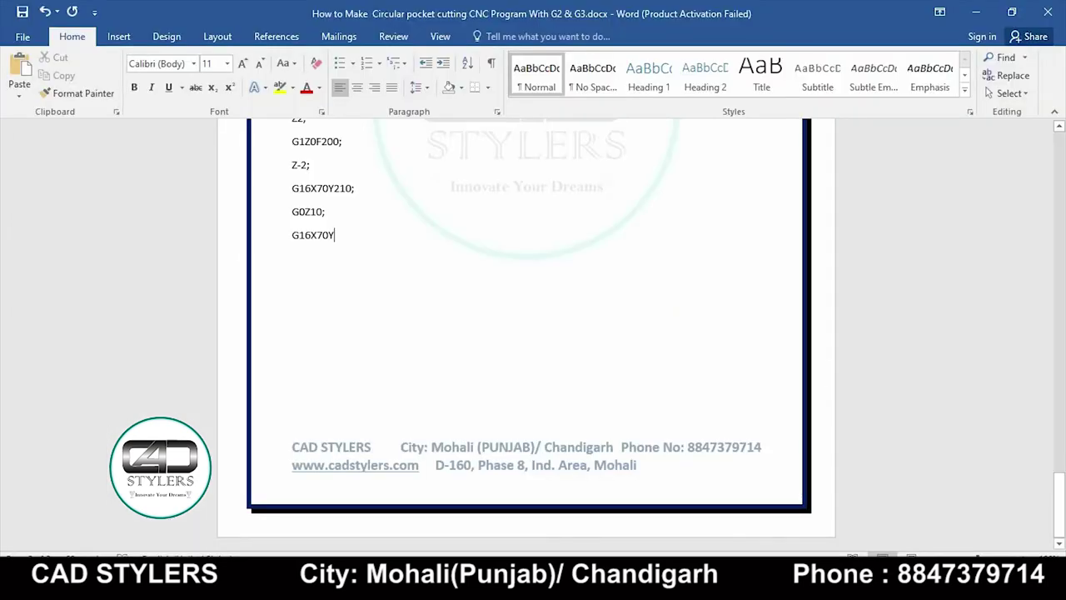
text(16X70Y1)
text(50;)
key(Return)
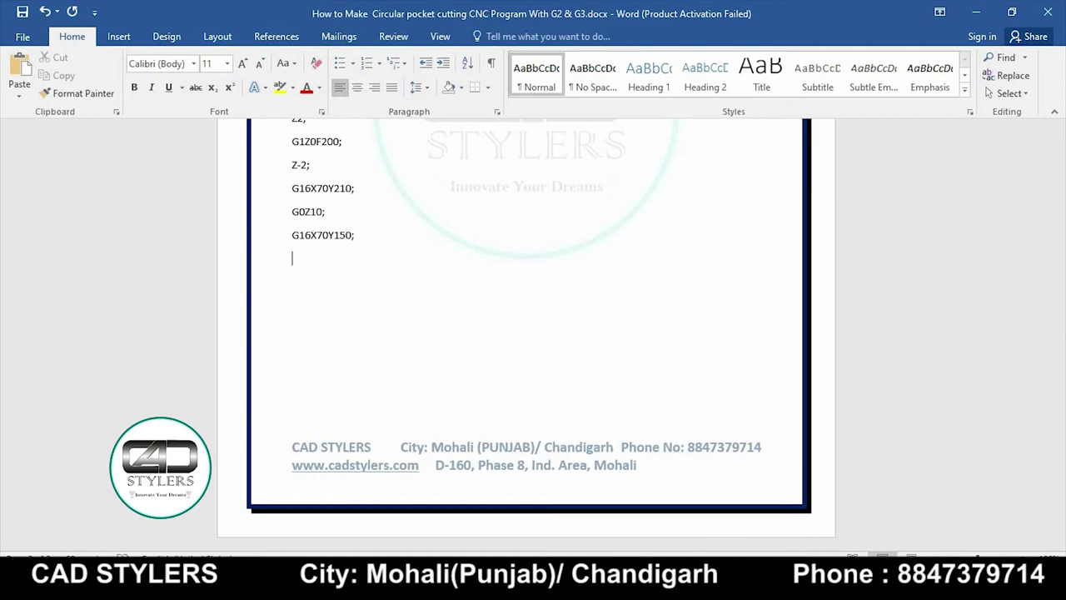
Step: Add Z2;, Z0F200; and Z-2;, then begin the next G16X70Y move
text(Z2;)
key(Return)
text(Z0)
text(F200)
text(;)
key(Return)
text(Z-)
text(2;)
key(Return)
text(G1)
text(6)
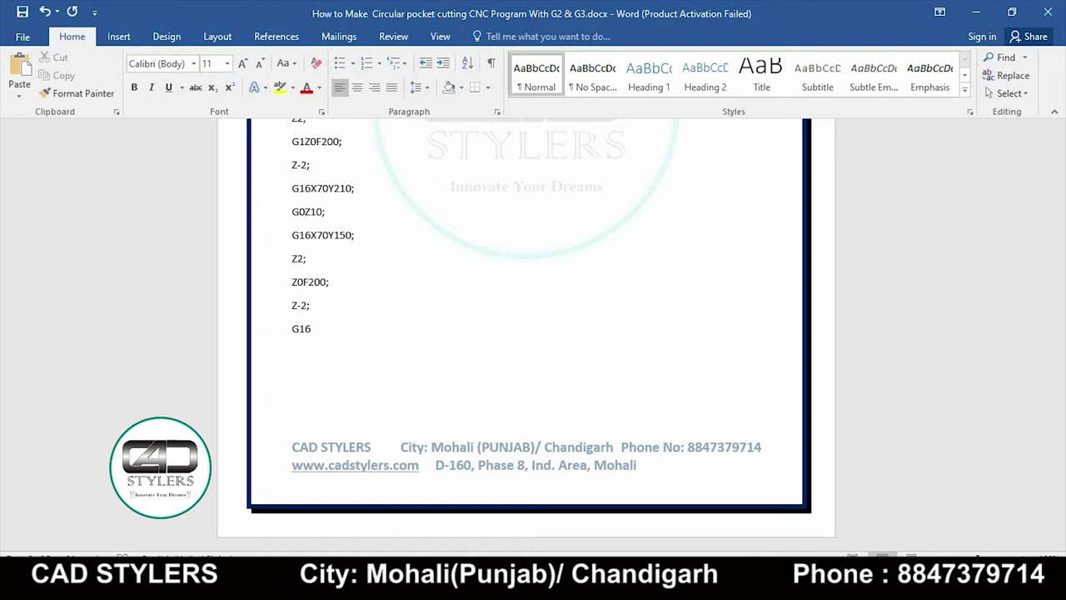
text(X7)
text(0Y)
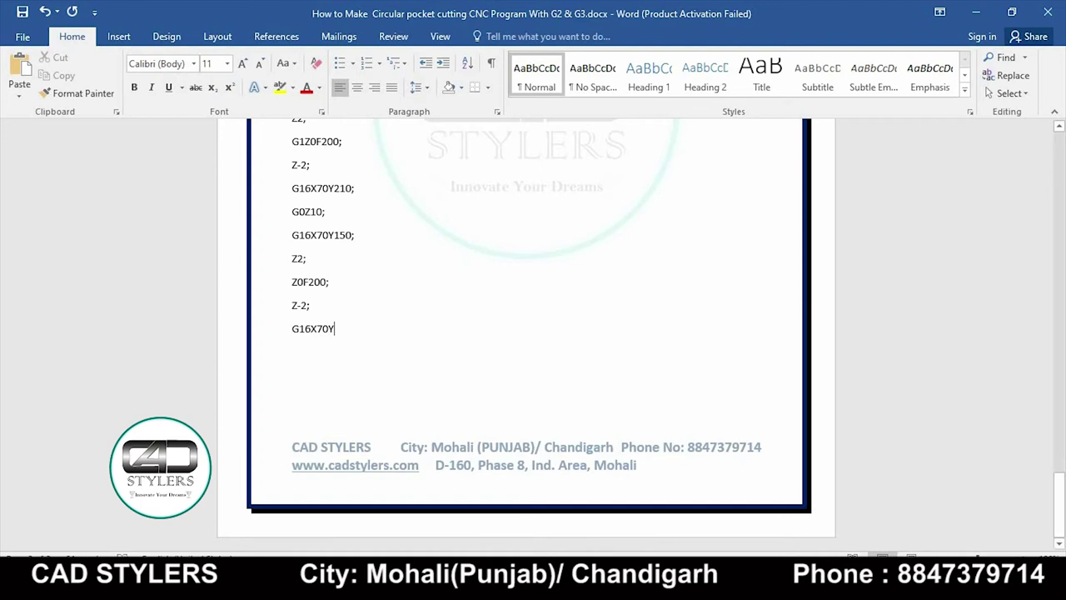
Step: Confirm the last slot angle on the drawing, then add the G16X70Y330; and G0Z100; lines
click(596, 500)
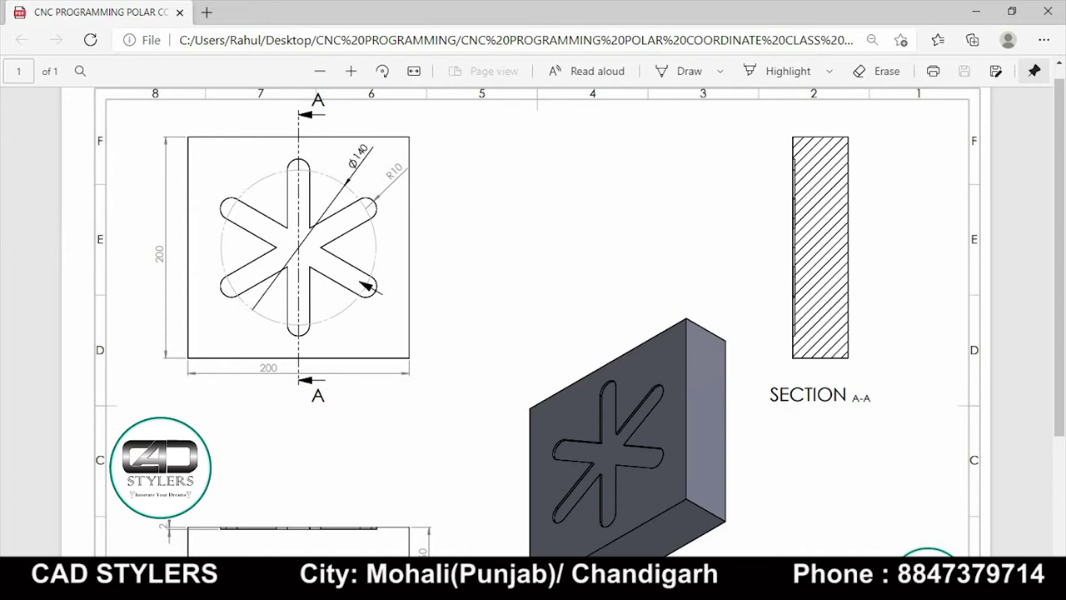
key(alt+Tab)
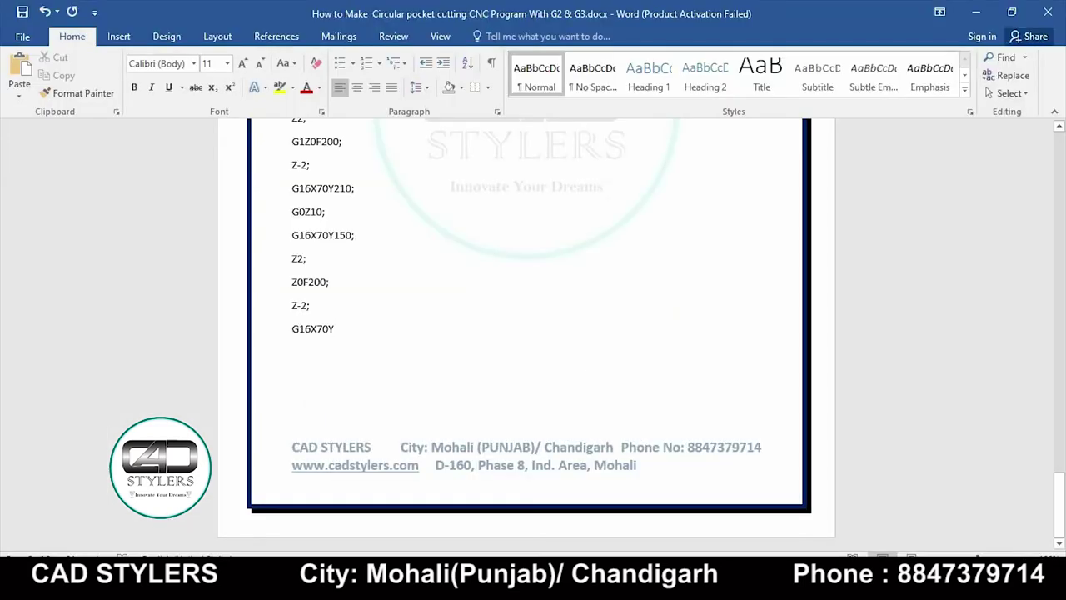
text(330;)
key(Return)
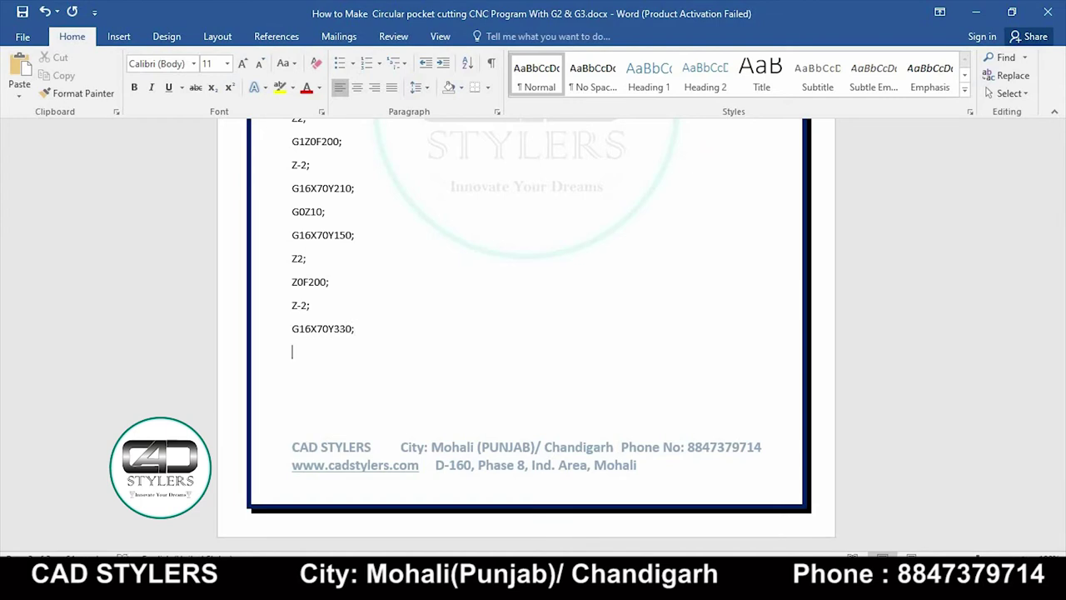
text(G0)
text(Z100;)
key(Return)
Step: End the program with M05M09; and M30;, then switch to the FANUC 0i M simulator
text(M05)
text(M09)
text(;)
key(Return)
text(M)
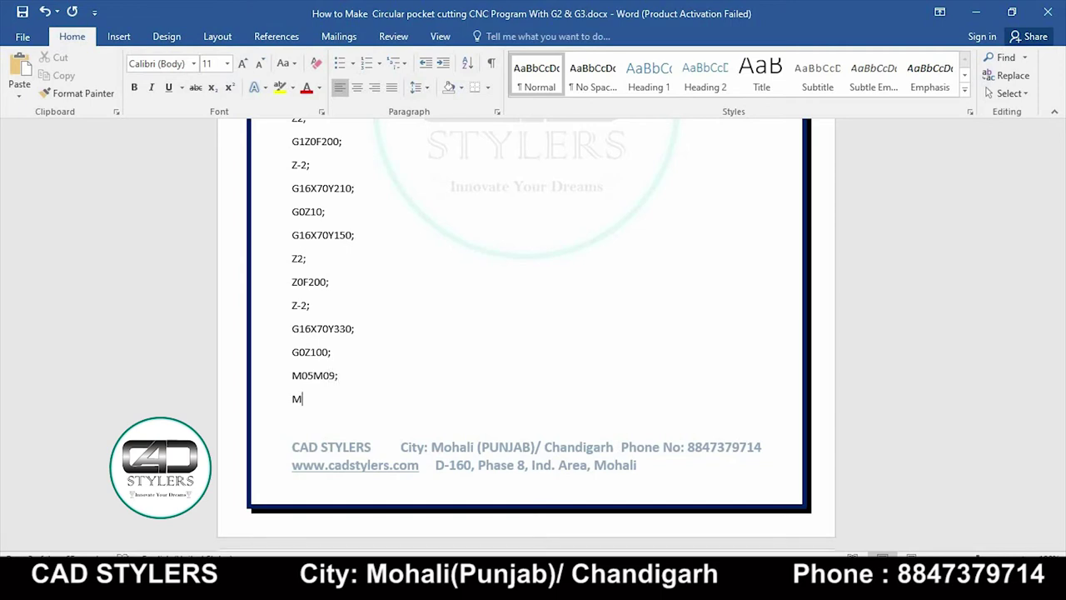
text(30;)
key(Return)
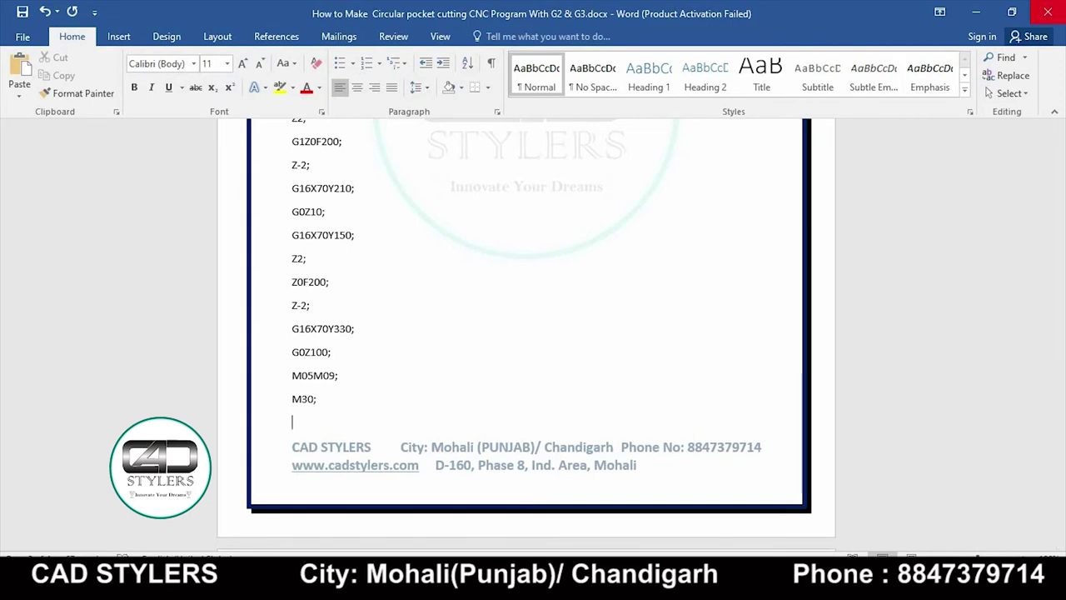
click(975, 12)
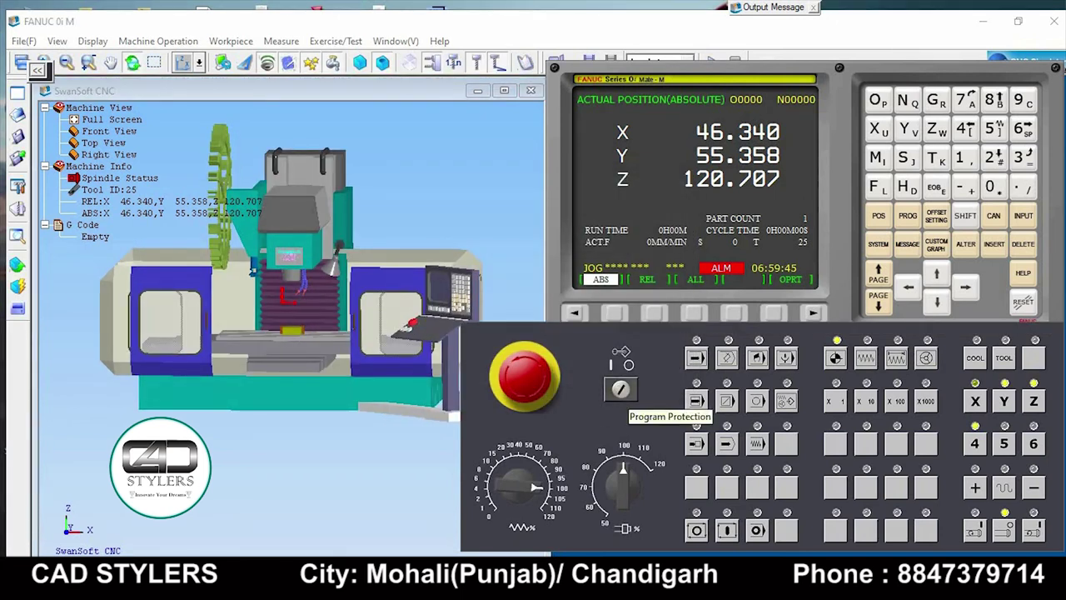
Step: Maximize the simulator and set the stock length and width to 200 × 200
click(1018, 21)
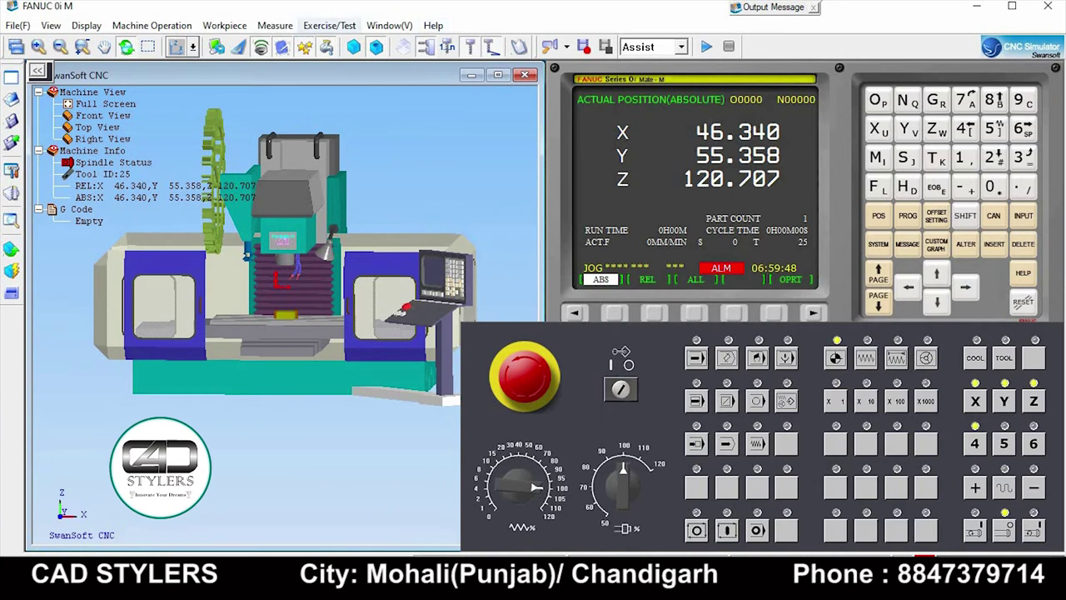
click(224, 25)
click(271, 41)
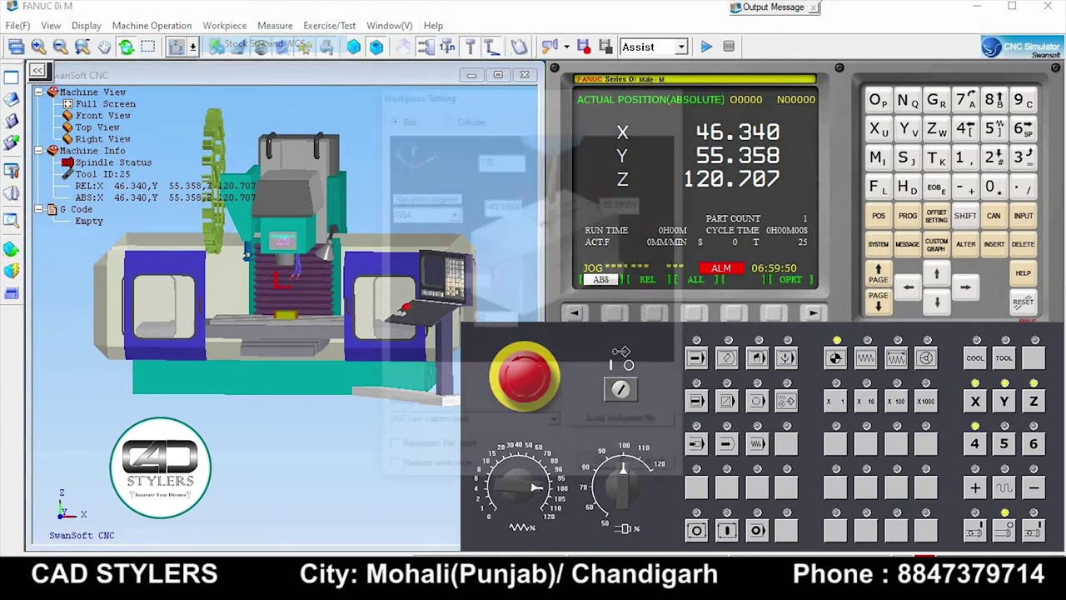
double_click(452, 279)
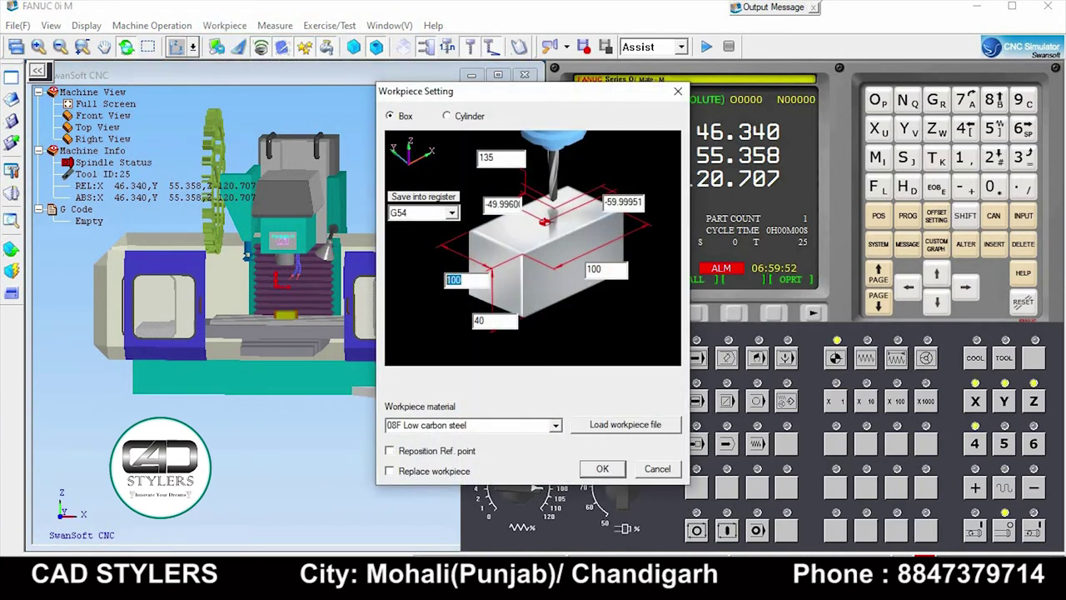
text(200)
double_click(593, 268)
text(2)
text(00)
key(Return)
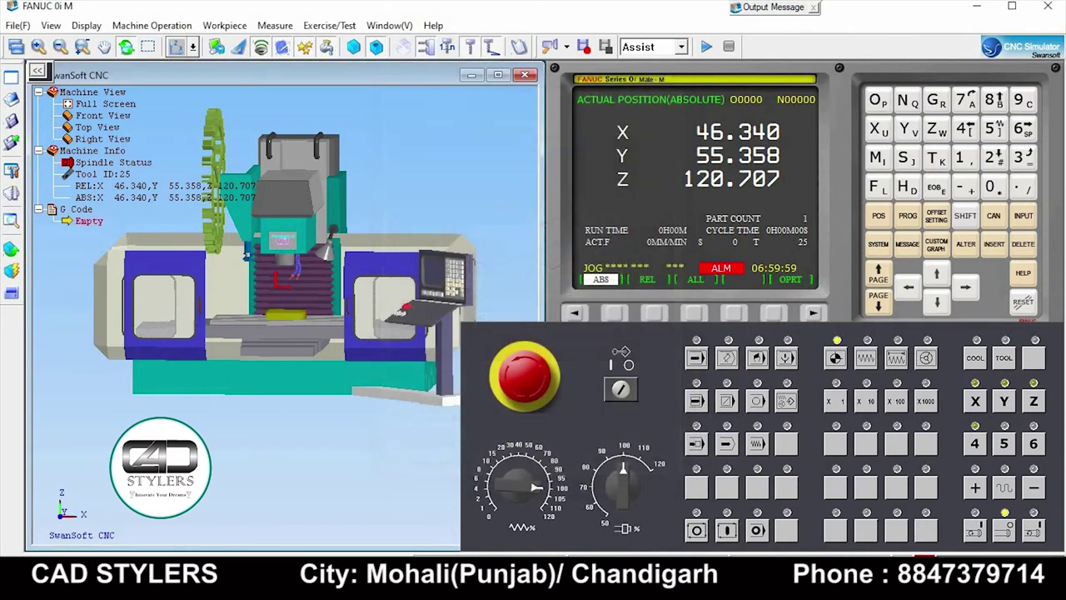
scroll(283, 317, up, 2)
scroll(283, 317, up, 2)
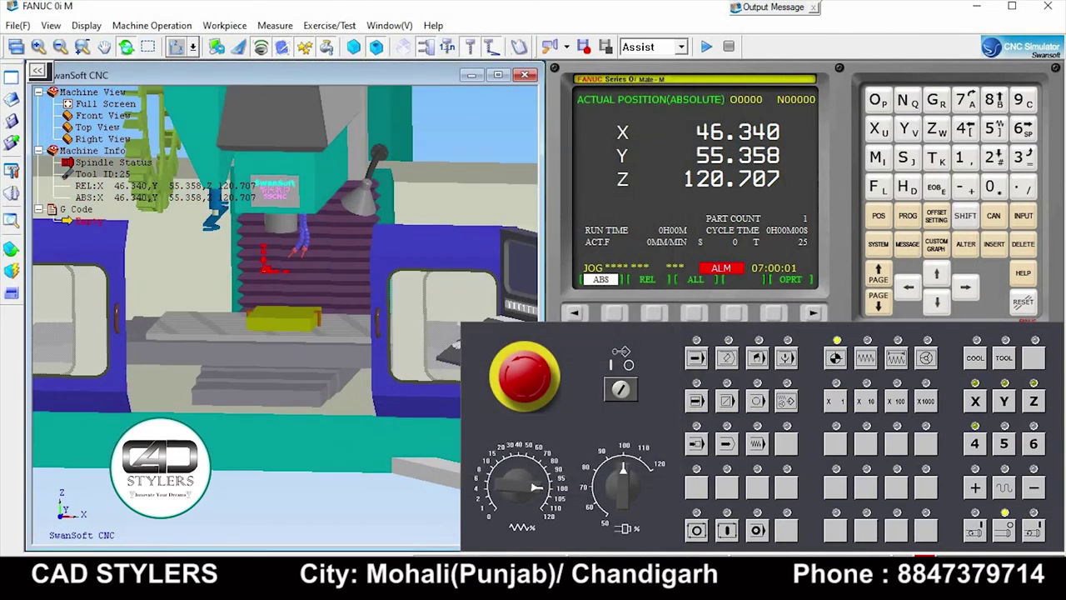
scroll(283, 317, up, 2)
Step: Change the stock height from 40 to 50
click(225, 25)
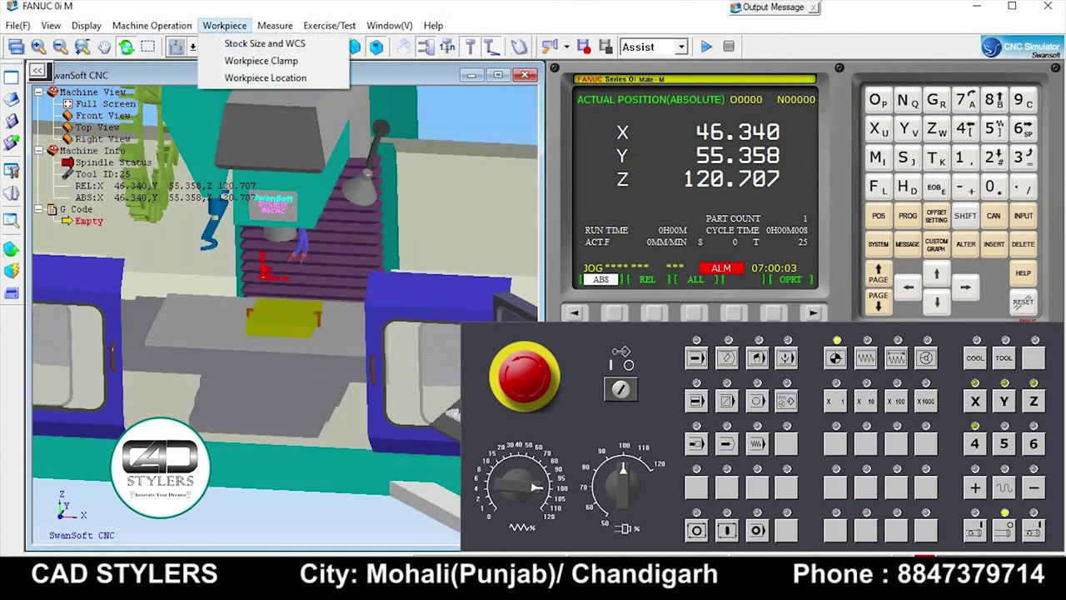
click(261, 41)
double_click(480, 320)
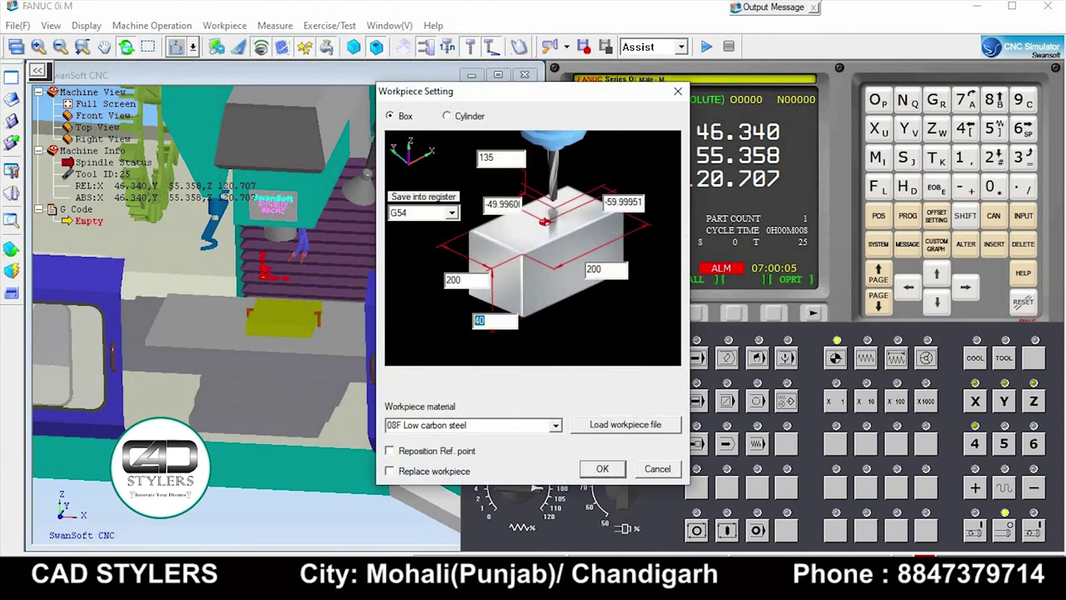
text(50)
click(602, 468)
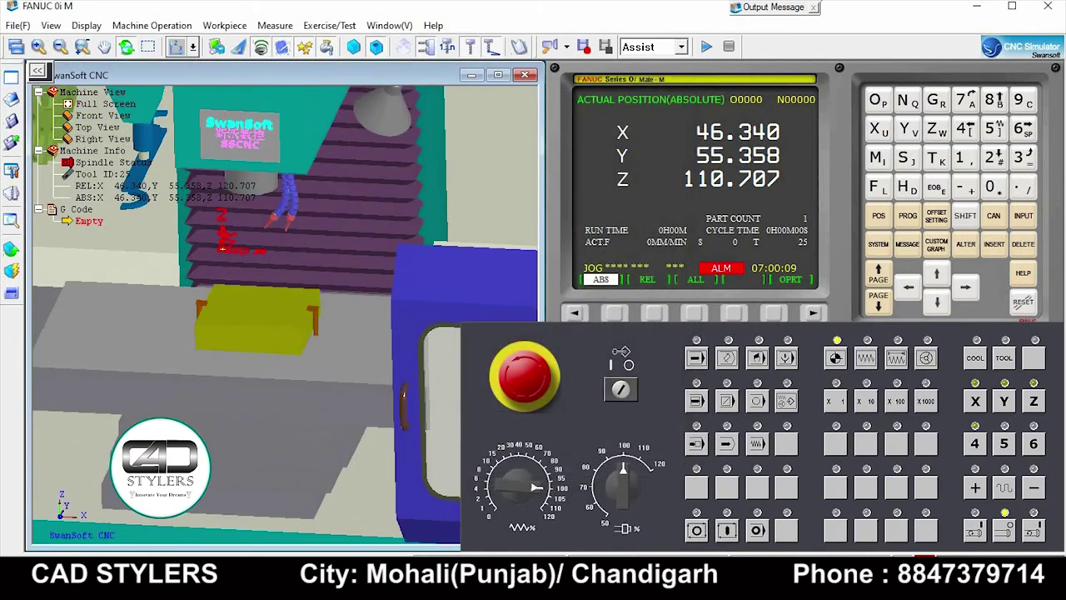
Step: Clamp the workpiece to the table with edge clamps
click(225, 25)
click(261, 61)
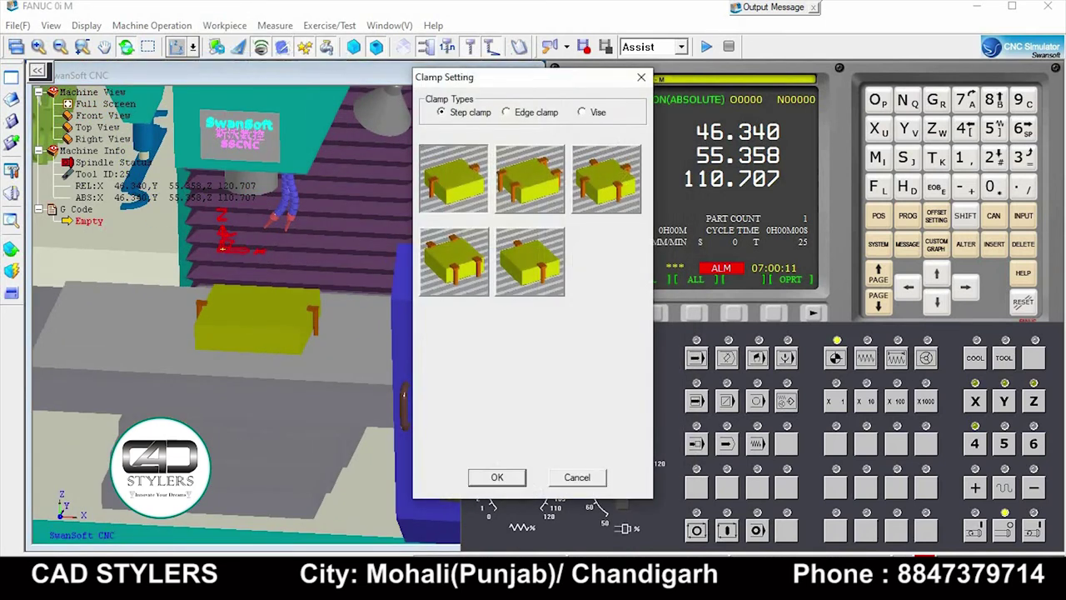
click(506, 111)
click(496, 476)
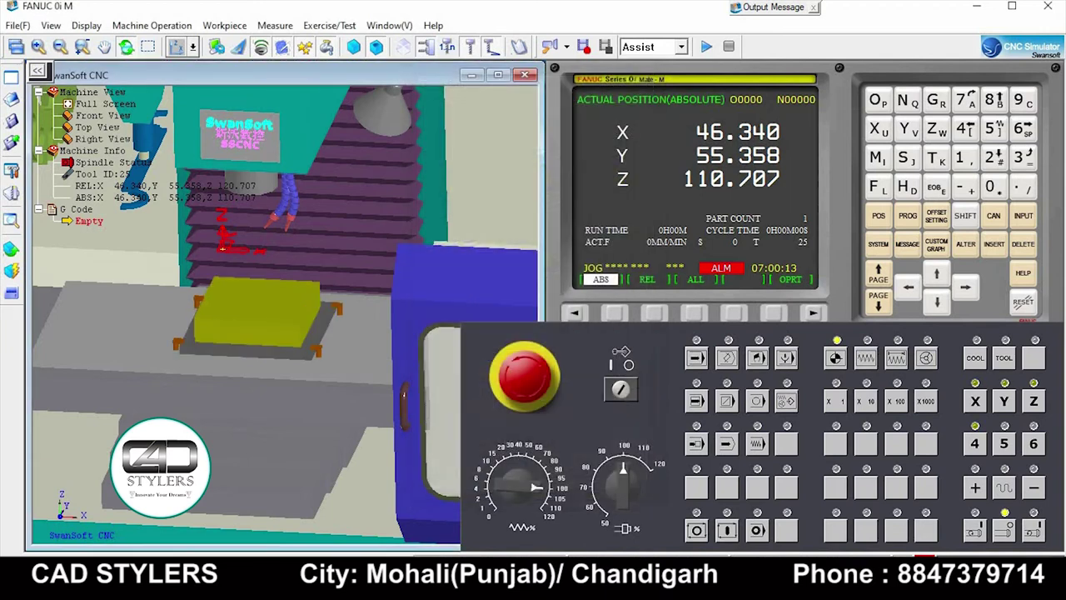
Step: In Tool Management, set tool 001's diameter to 20 mm
click(151, 25)
click(172, 129)
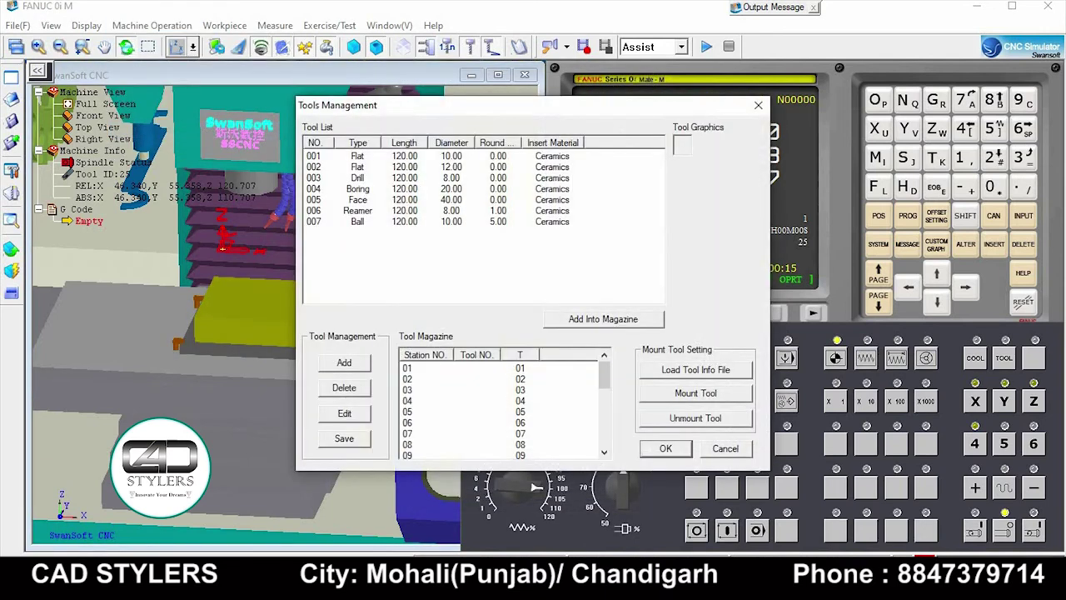
click(344, 413)
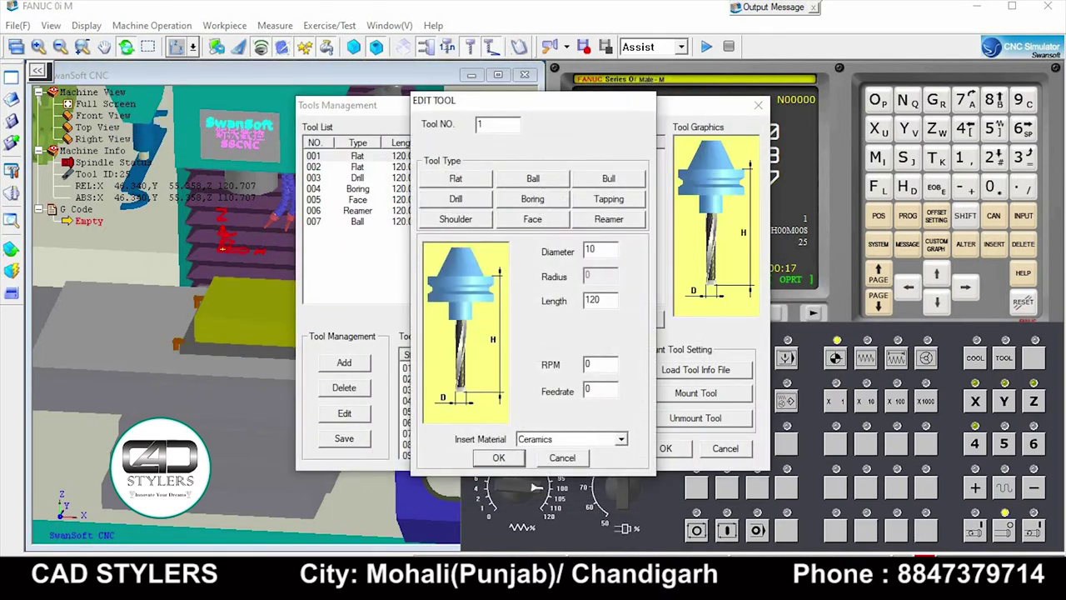
text(20)
key(Return)
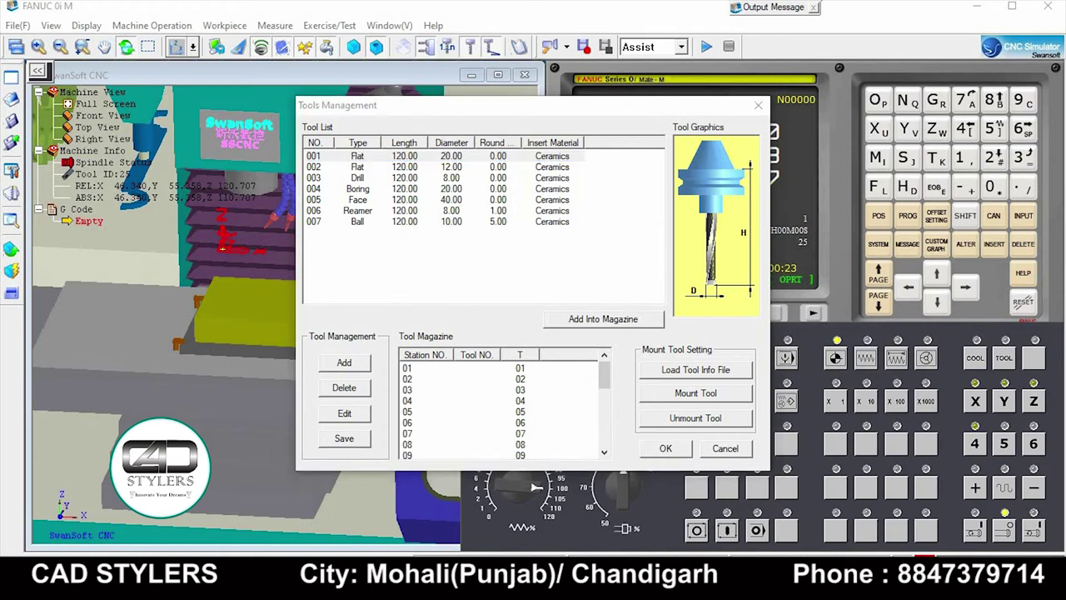
Step: Check the part drawing, then assign tool 001 to station 01 and mount it in the spindle
click(583, 508)
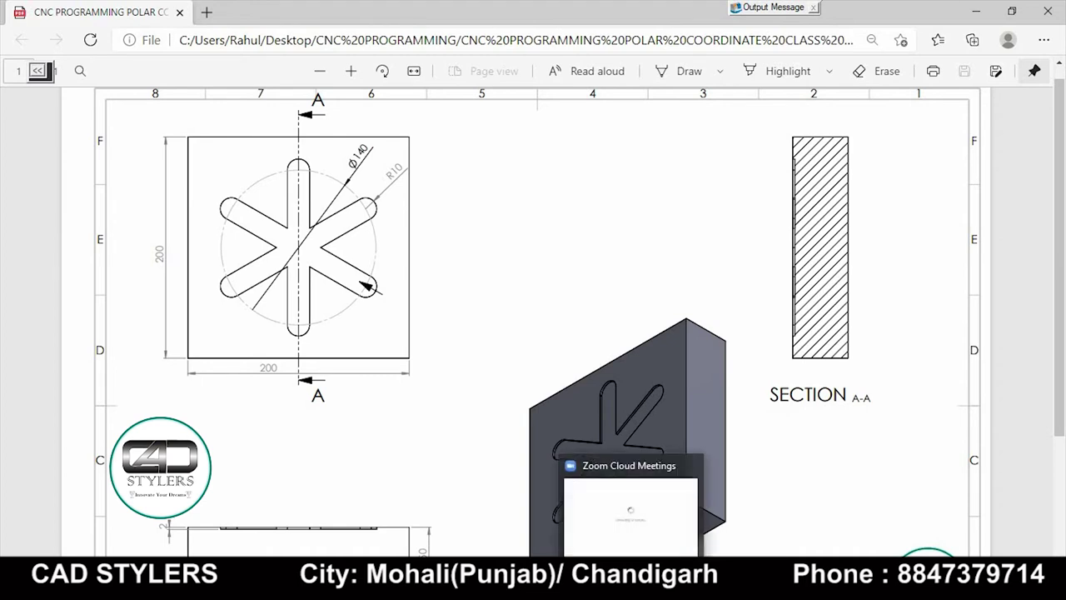
click(574, 491)
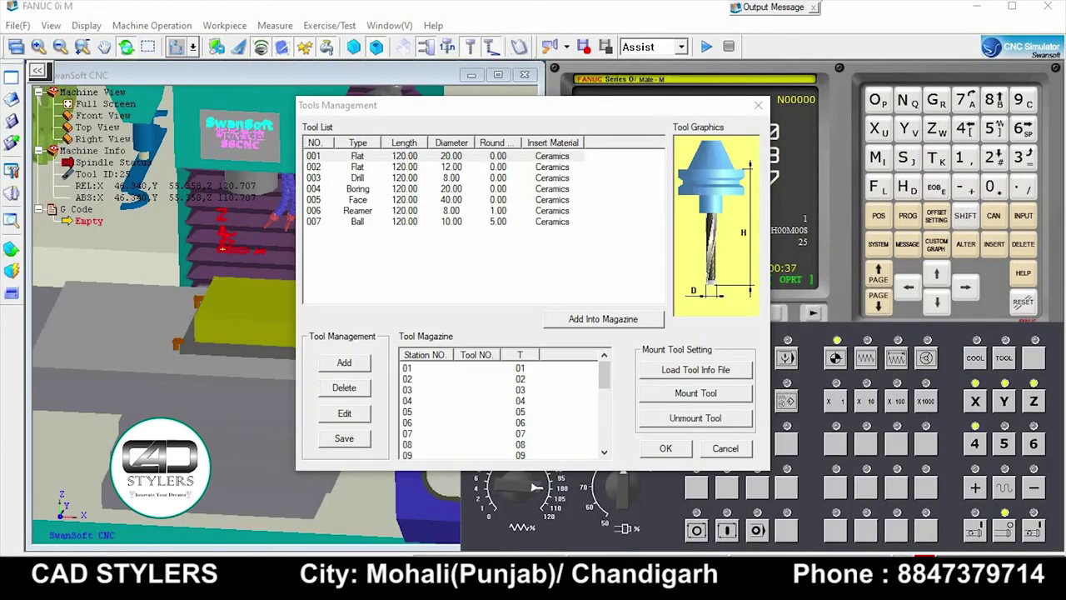
click(695, 392)
click(658, 145)
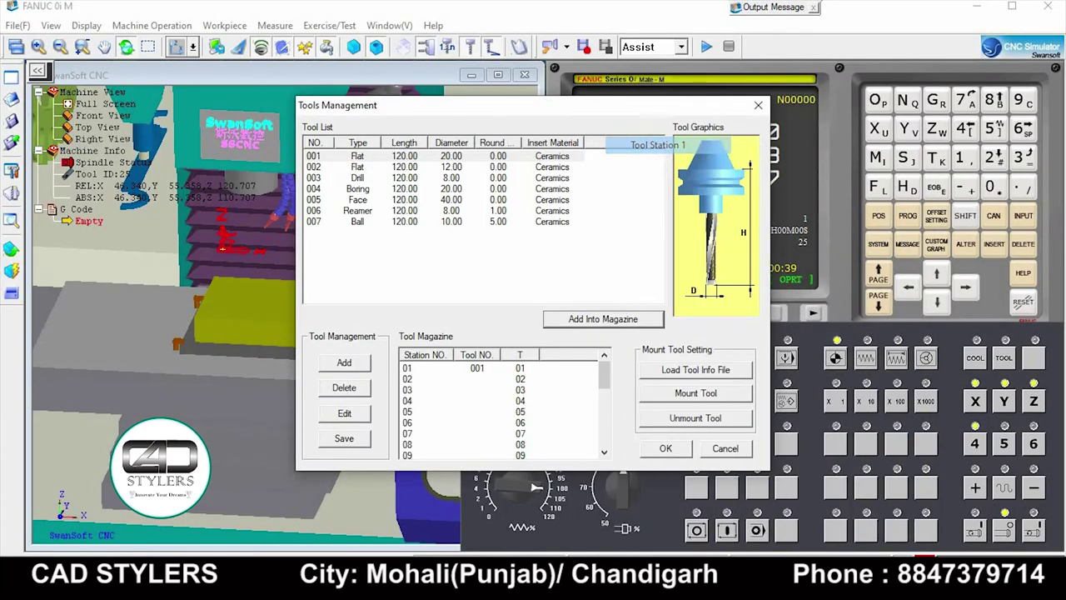
click(695, 392)
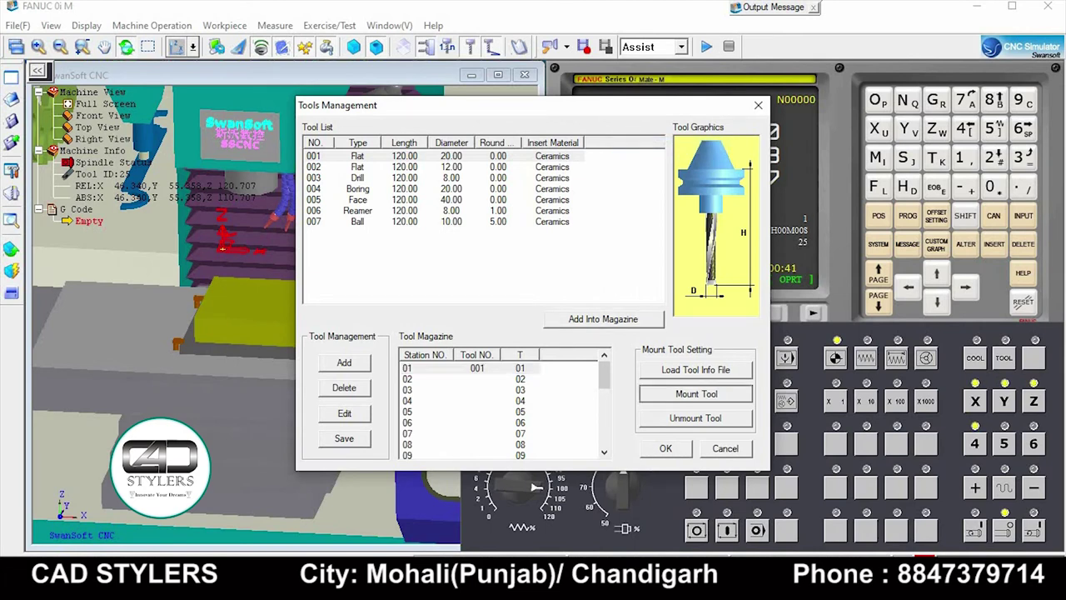
Step: Close tool management and zoom and tilt the 3D view to look down on the stock
key(Return)
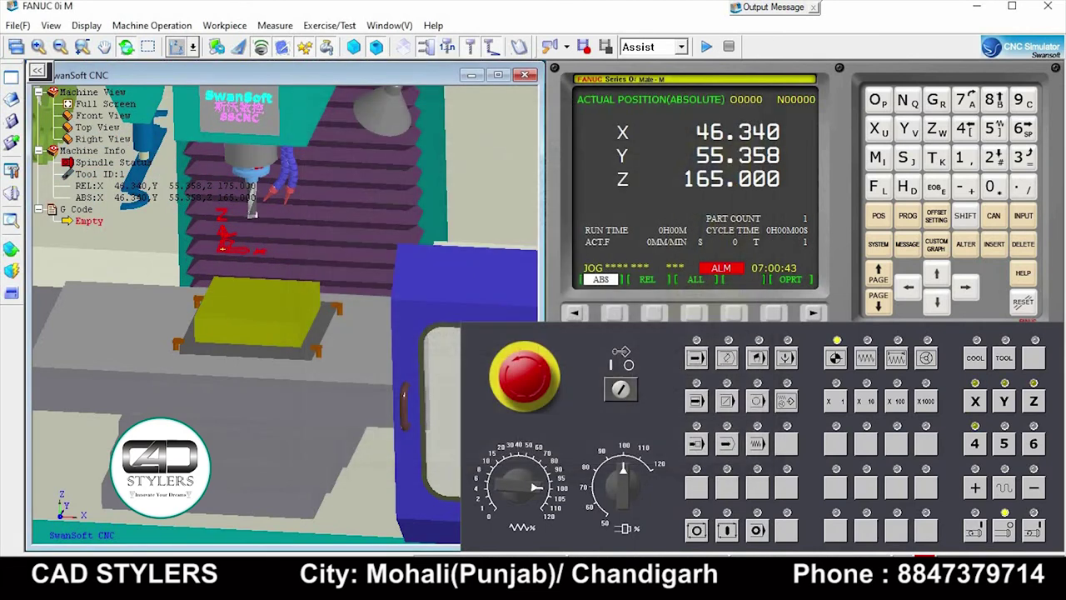
scroll(283, 316, up, 2)
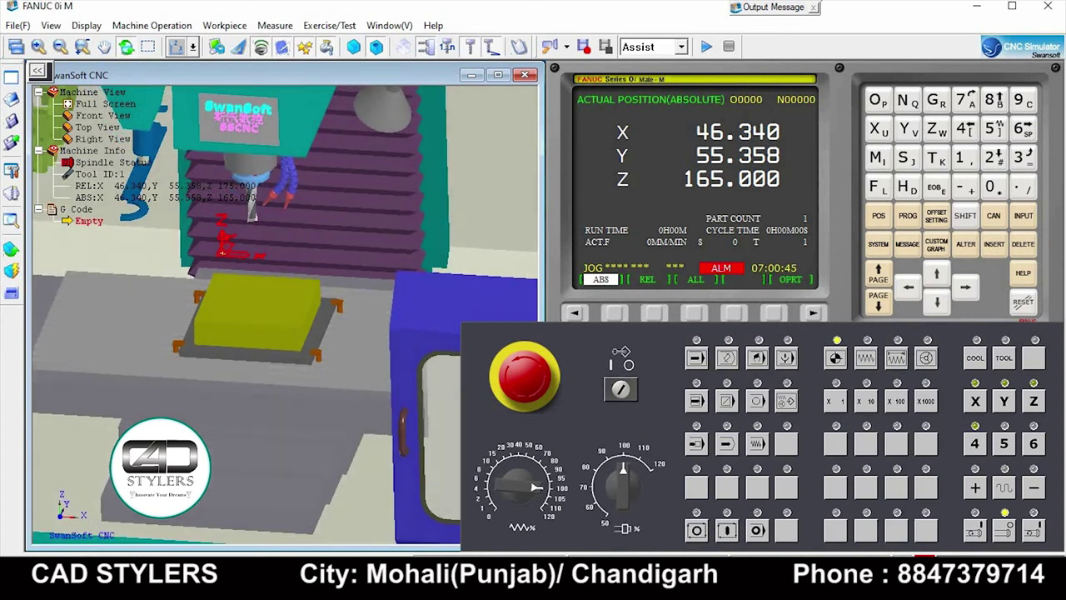
scroll(284, 317, up, 2)
scroll(283, 317, up, 2)
scroll(283, 316, up, 1)
drag(283, 316, 283, 358)
scroll(283, 316, down, 1)
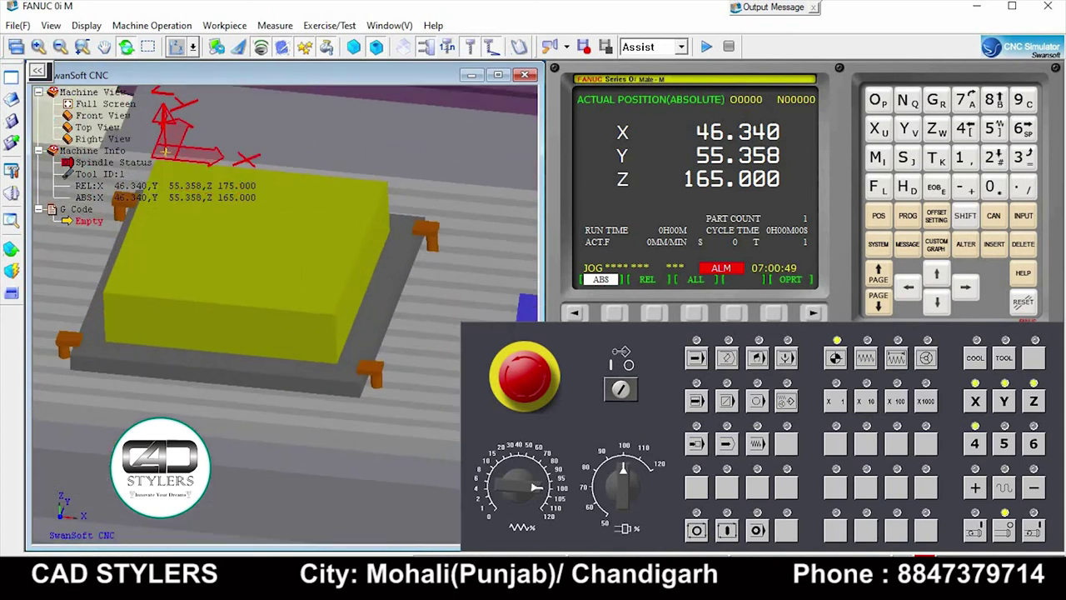
scroll(283, 317, down, 1)
scroll(283, 317, down, 1)
scroll(283, 316, down, 1)
scroll(308, 329, up, 1)
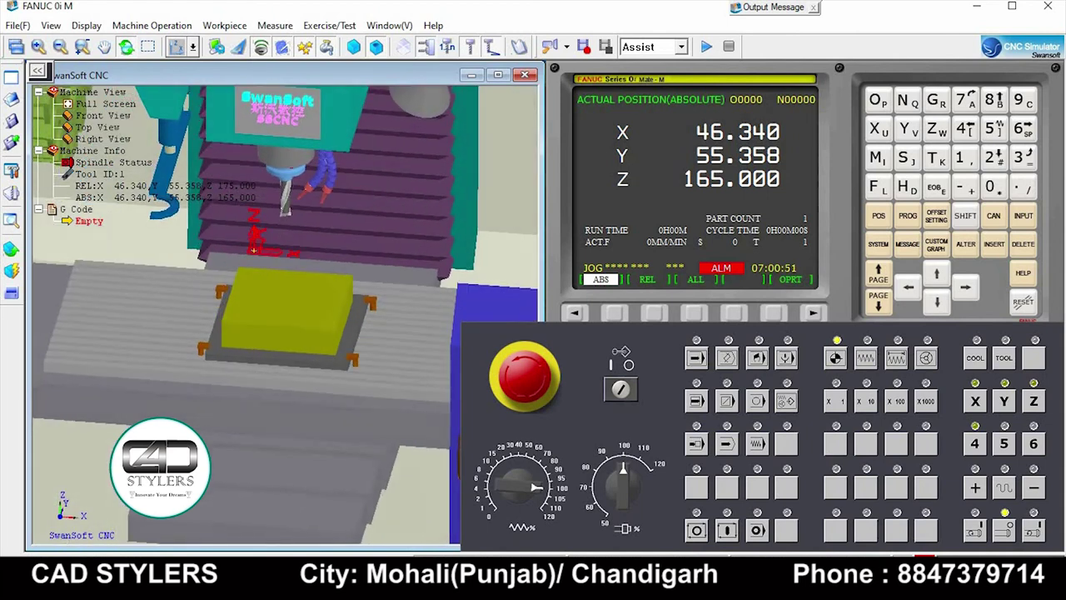
scroll(308, 329, up, 2)
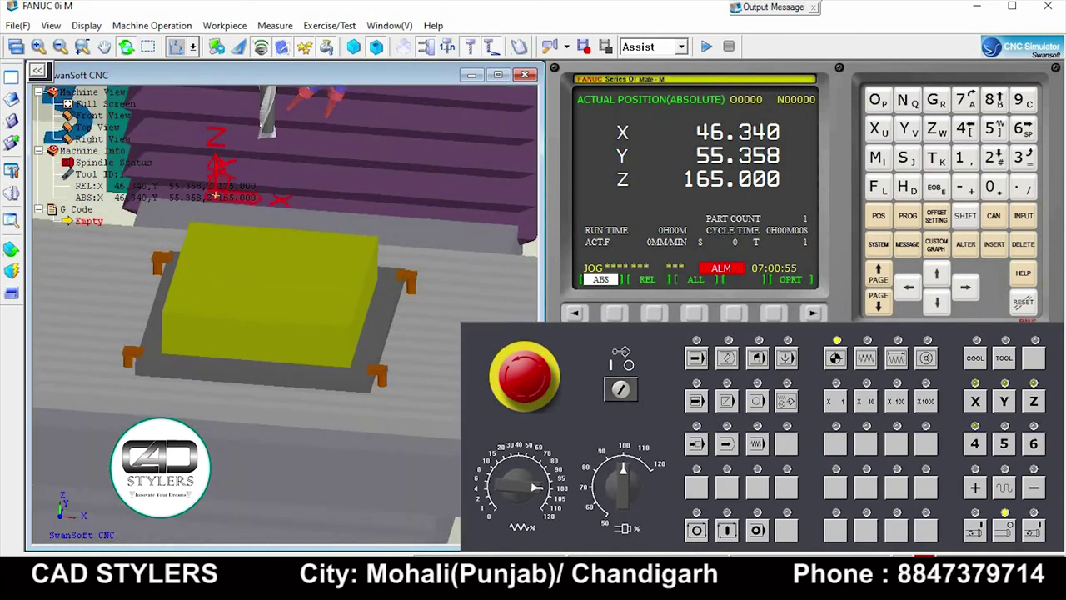
drag(215, 195, 218, 197)
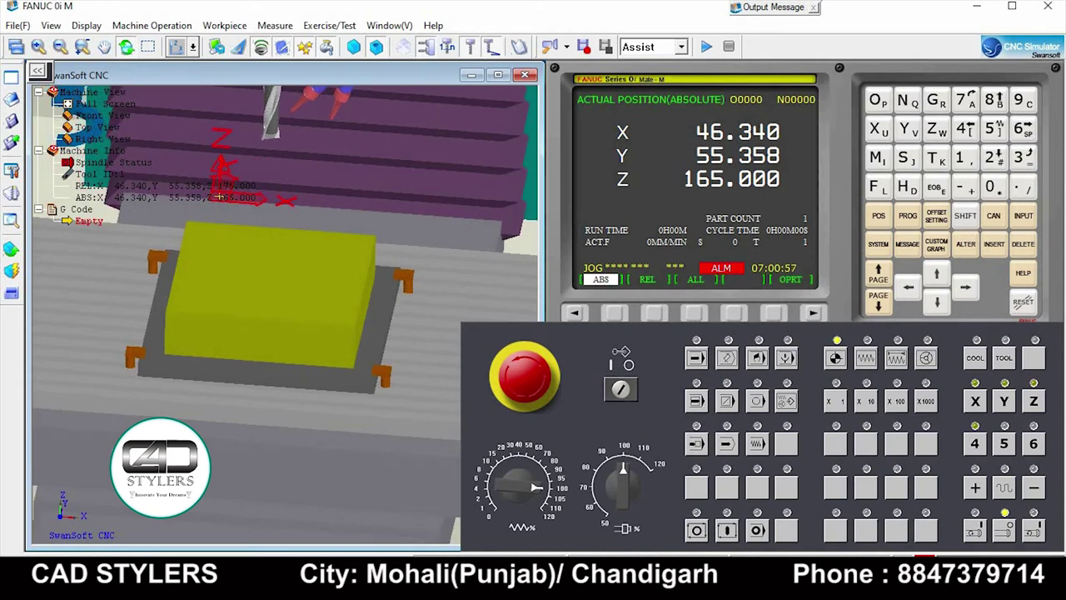
Step: Jog the axes to Y 260.000 and X 449.996, then show the work coordinates page
key(Up)
key(Right)
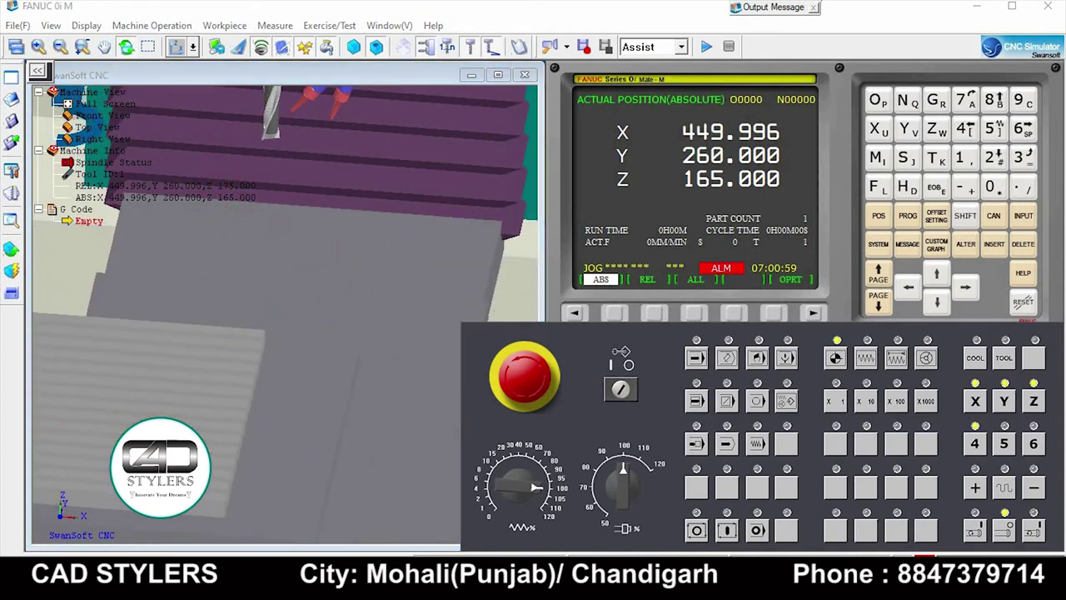
click(936, 214)
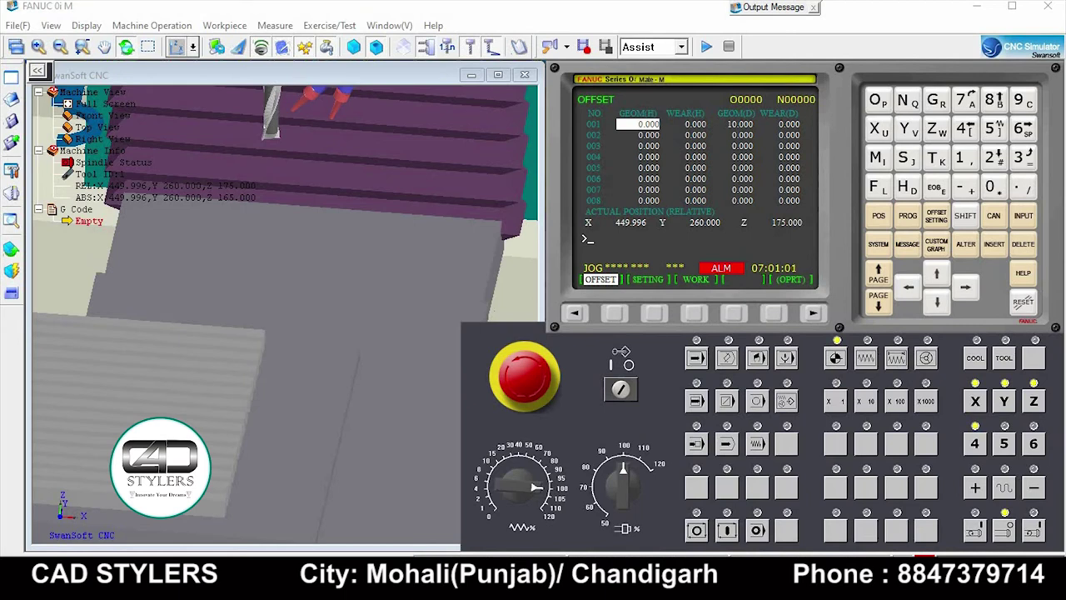
click(694, 312)
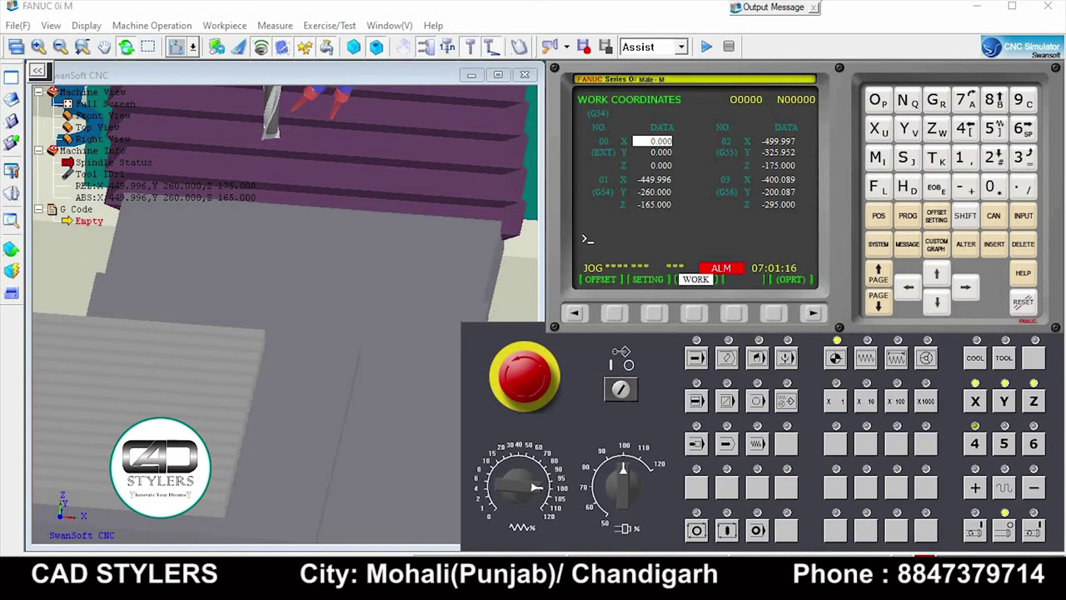
Step: In JOG mode, move the tool in X and Y over the yellow block, then lower Z toward its top
key(Right)
click(866, 357)
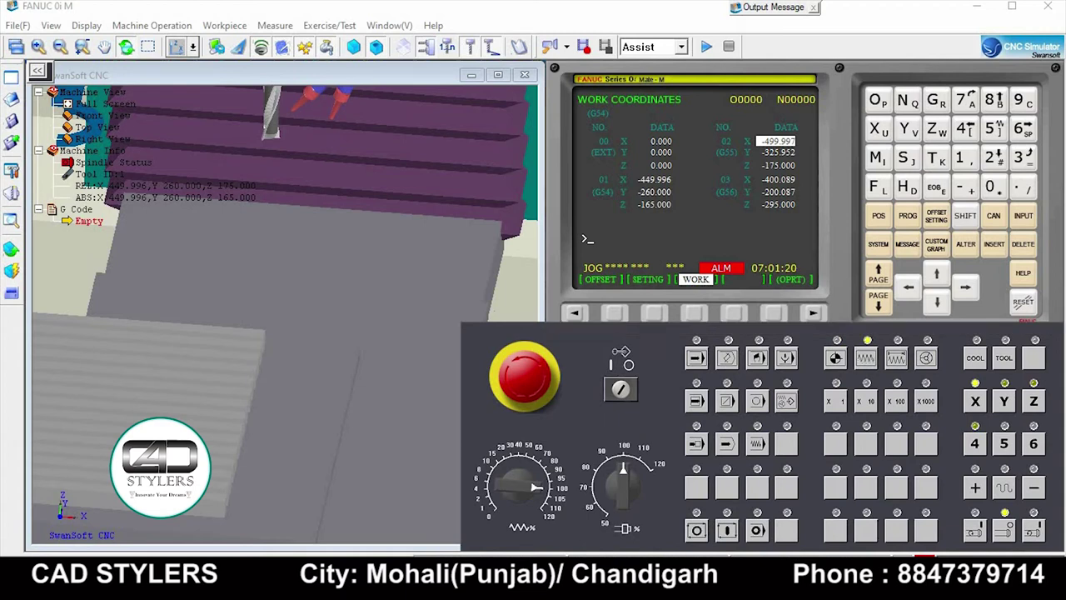
click(1004, 487)
click(1033, 487)
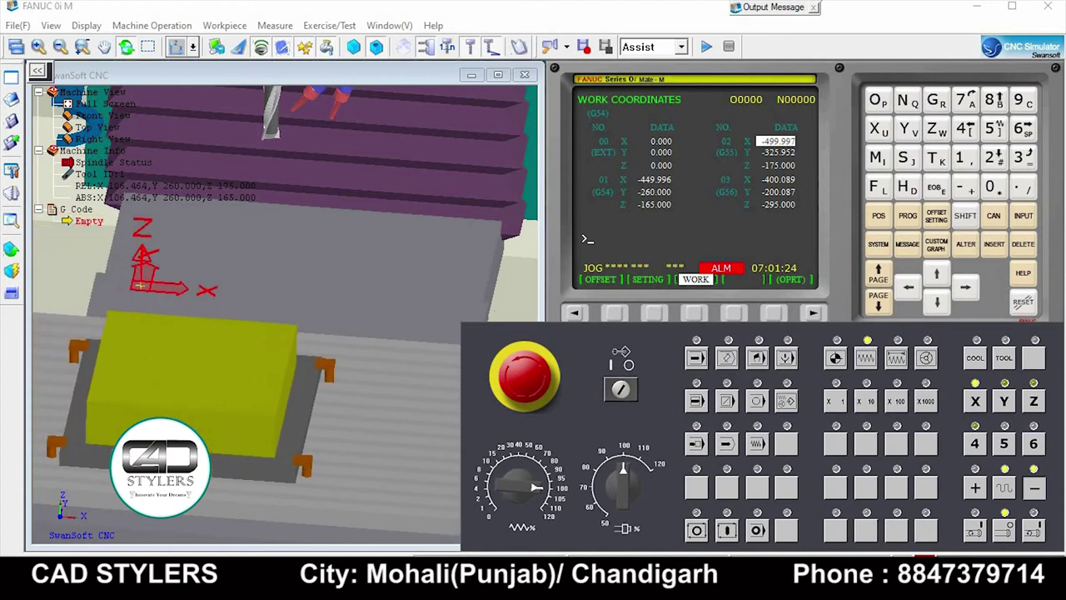
click(1005, 401)
click(1034, 488)
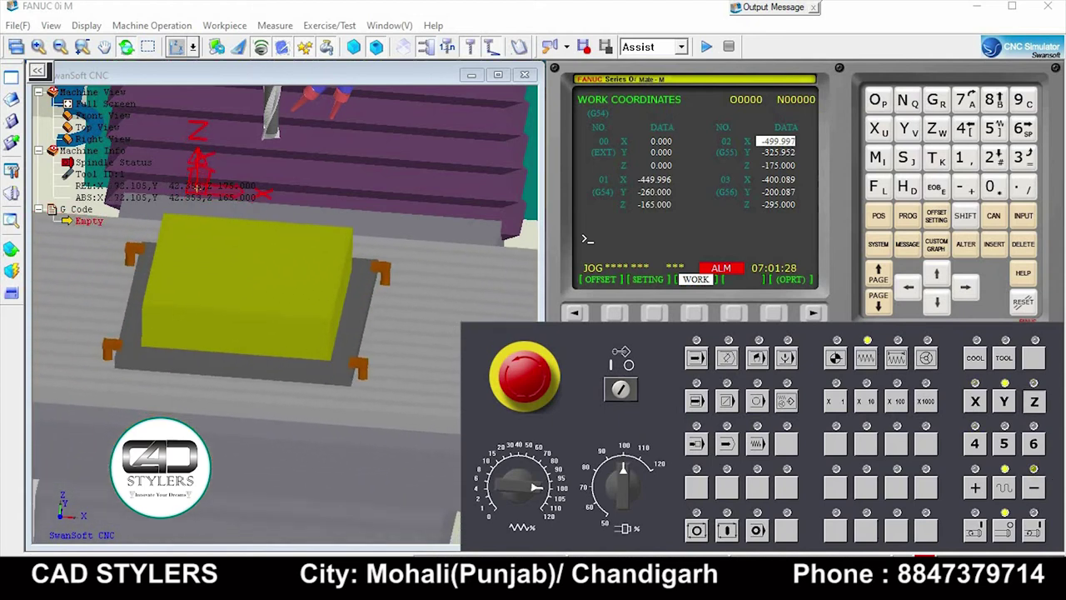
click(1034, 401)
click(1034, 487)
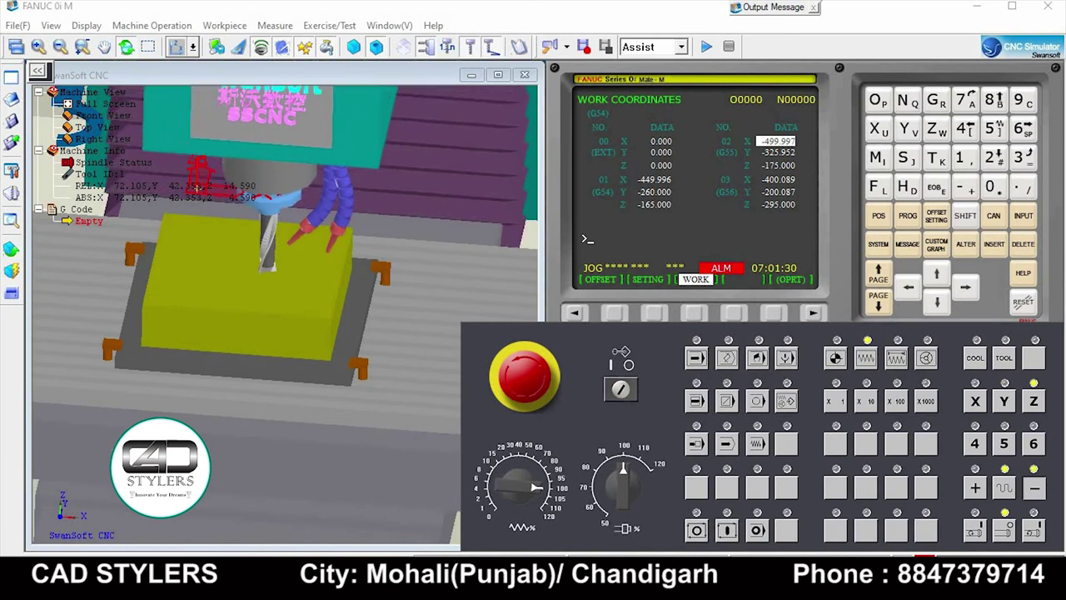
Step: In INC mode, step the spindle down toward the workpiece with the x1000 and x100 increments
click(838, 474)
click(897, 358)
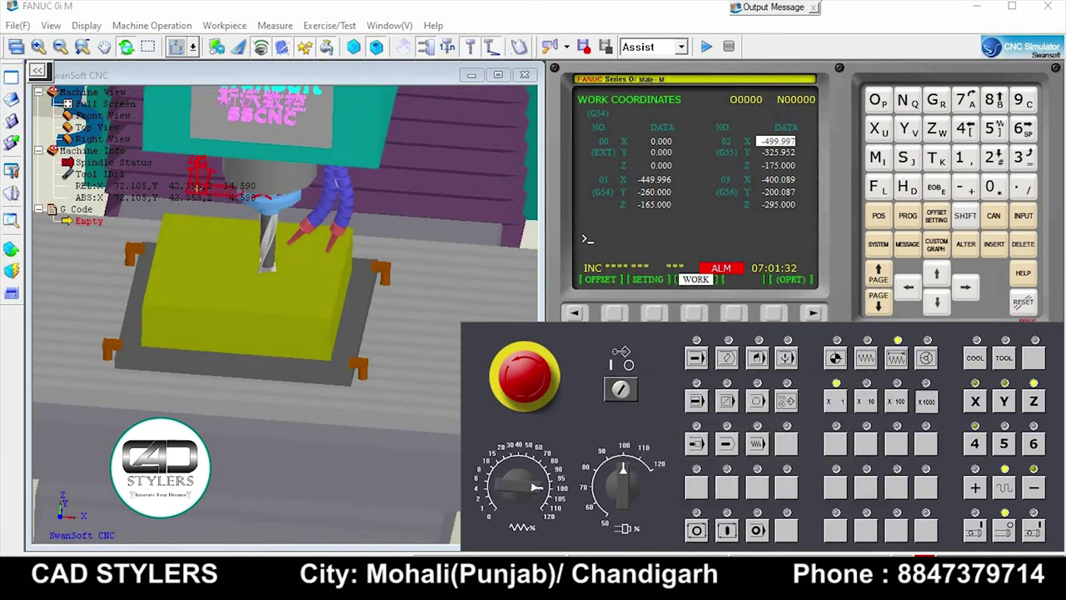
click(926, 400)
click(1034, 487)
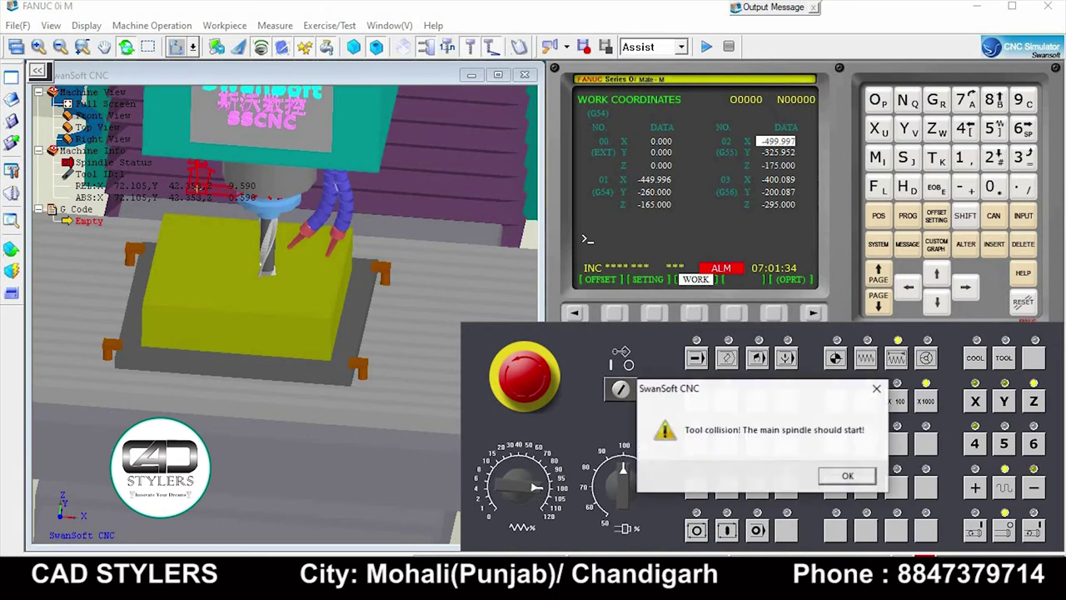
click(838, 474)
click(896, 401)
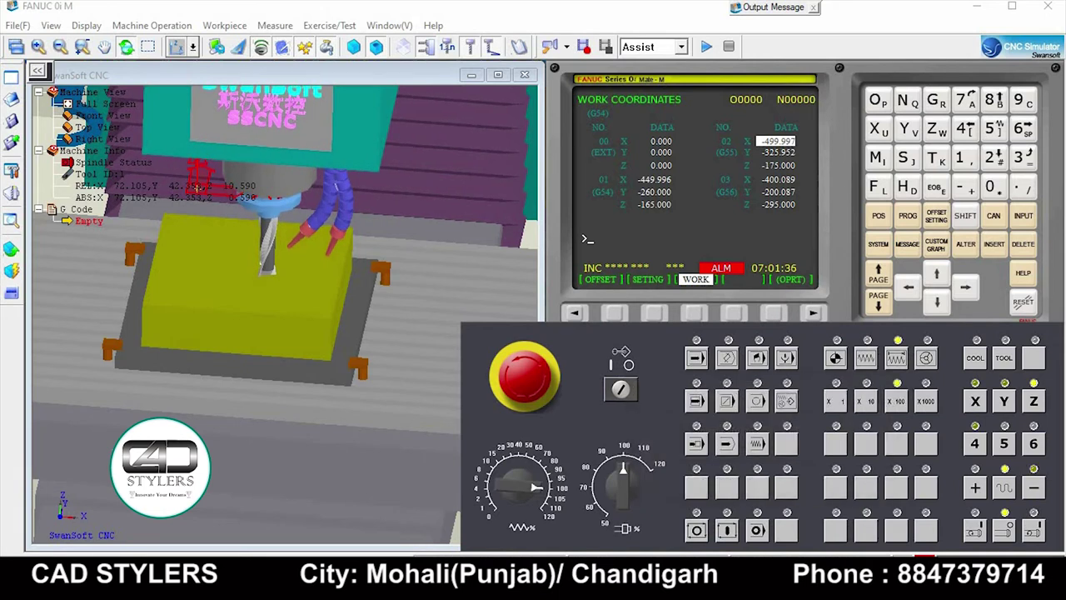
click(1033, 487)
Step: Refine the touch-off with the x10 and x1 increments until the tool just touches the top
click(838, 474)
click(866, 401)
click(1033, 487)
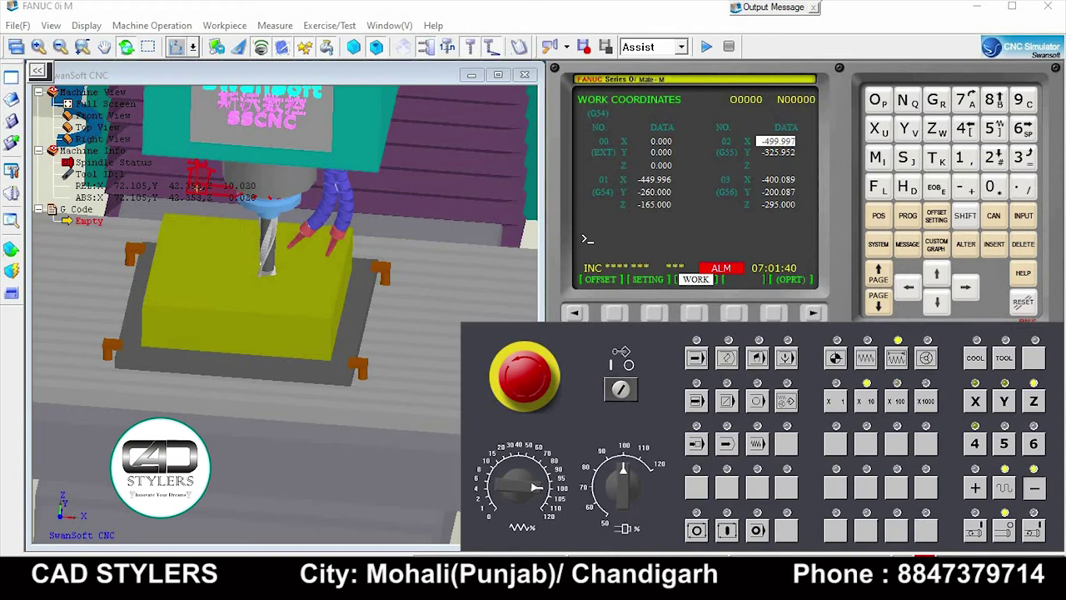
click(848, 476)
click(836, 401)
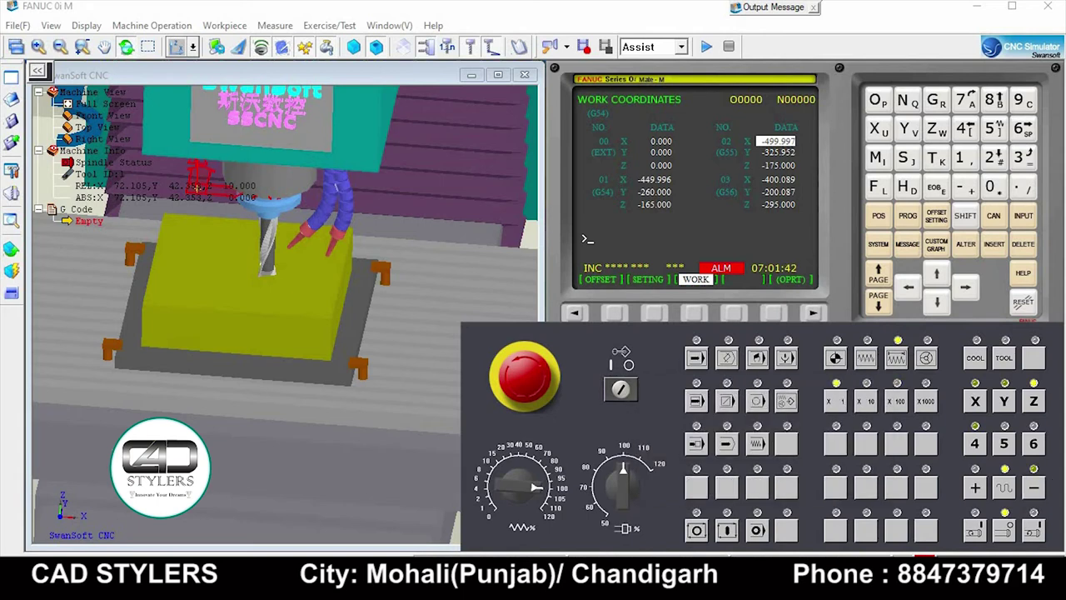
click(1034, 488)
click(848, 476)
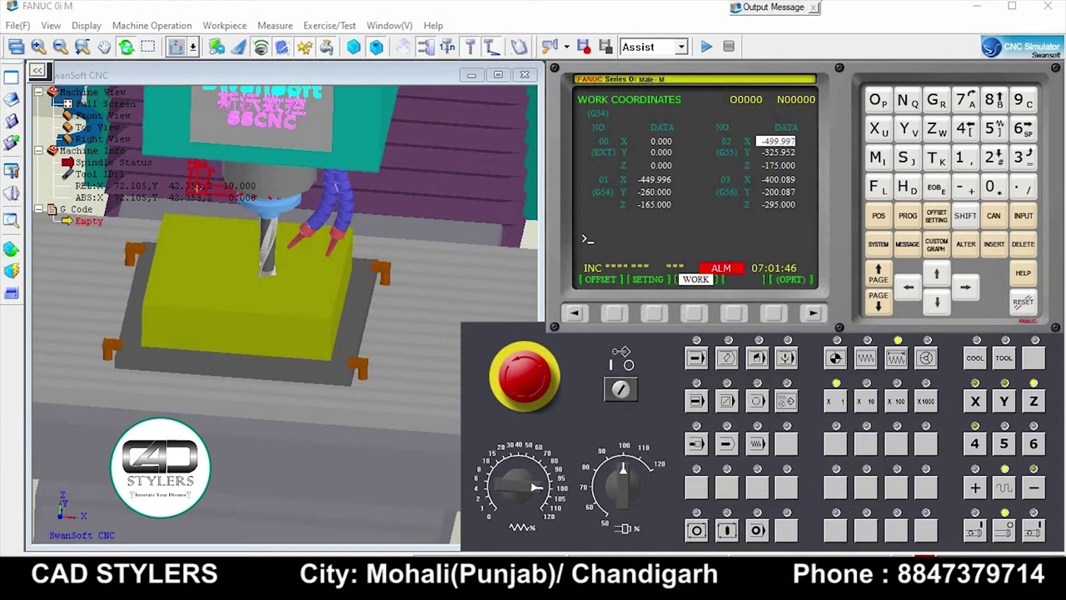
Step: Measure Z0 into the G55 Z offset, giving -165.000, and return to JOG mode
text(Z0)
key(F2)
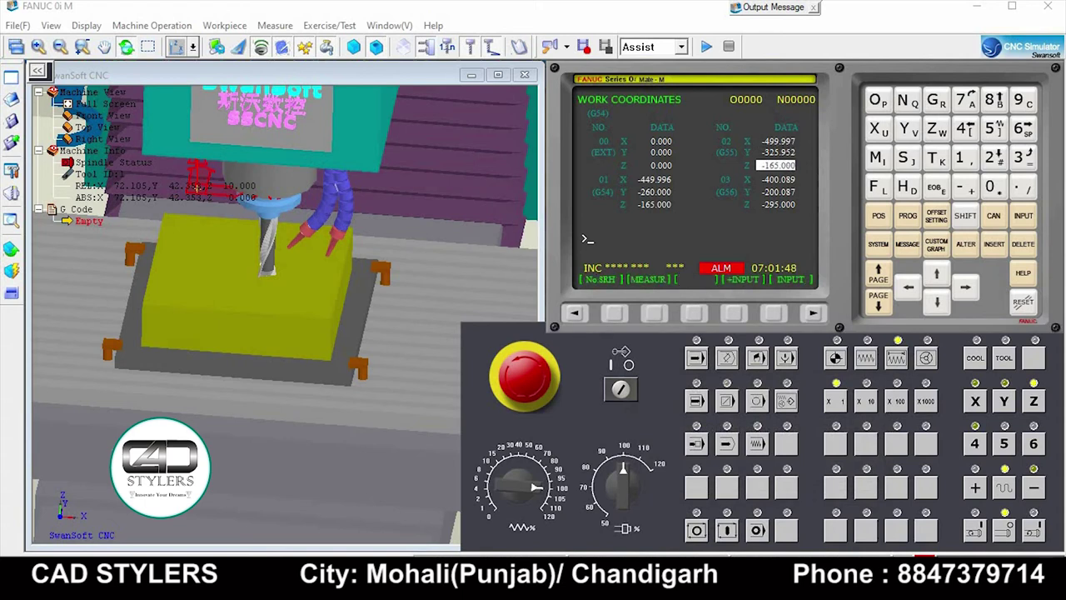
click(866, 357)
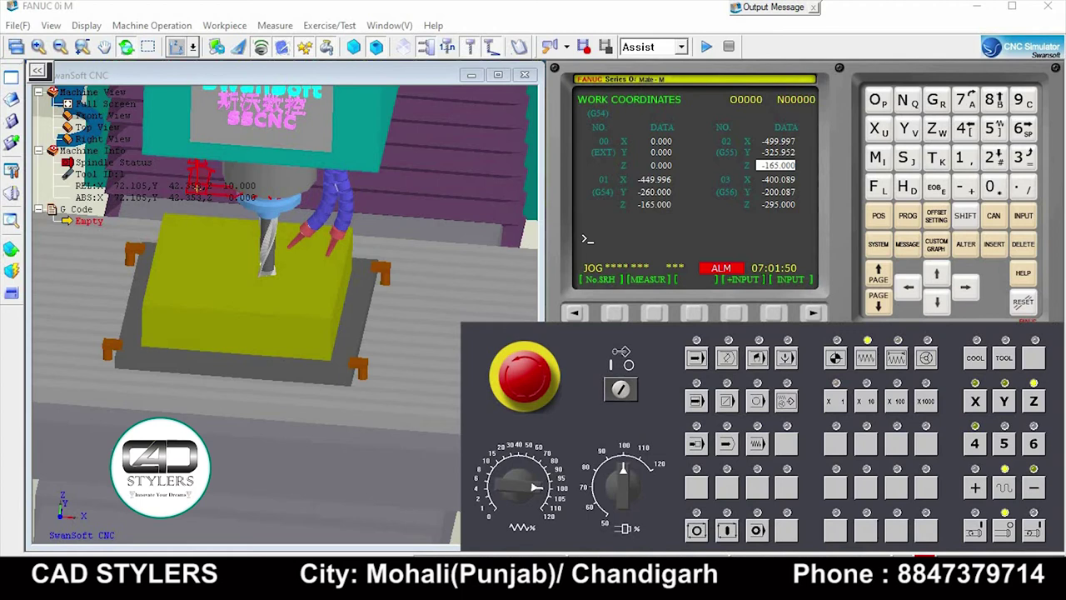
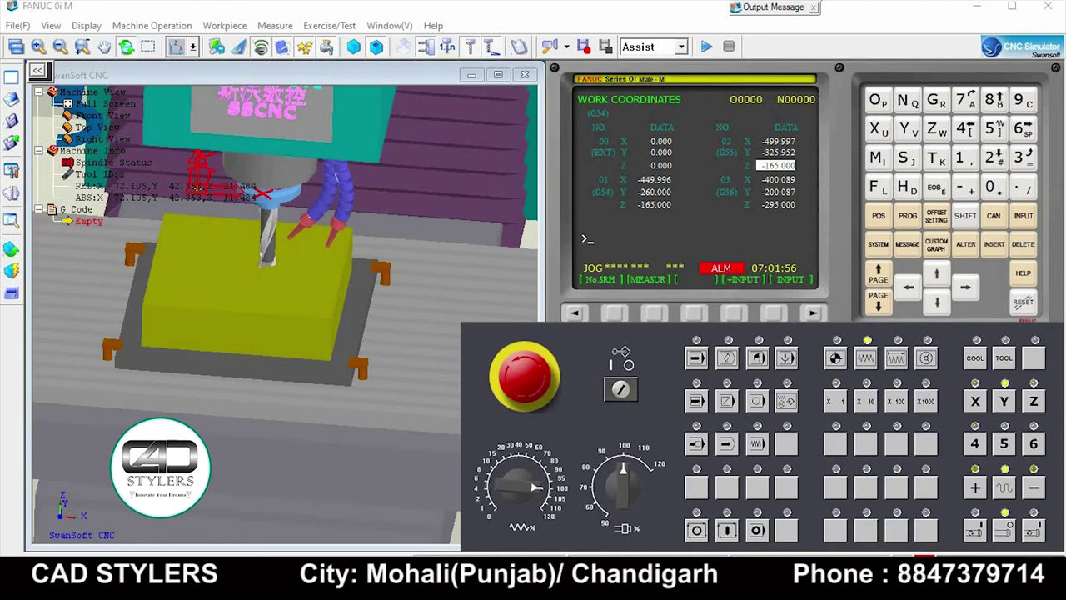
Step: Jog the tool down in Z beside the block and move the block's Y edge toward it
click(1034, 487)
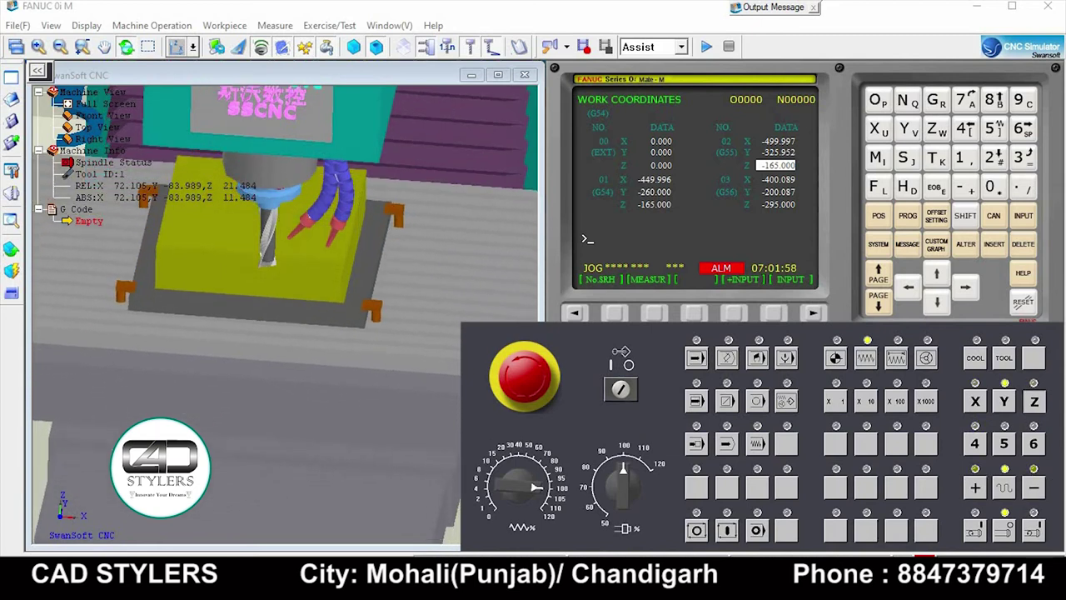
click(1034, 401)
click(1034, 487)
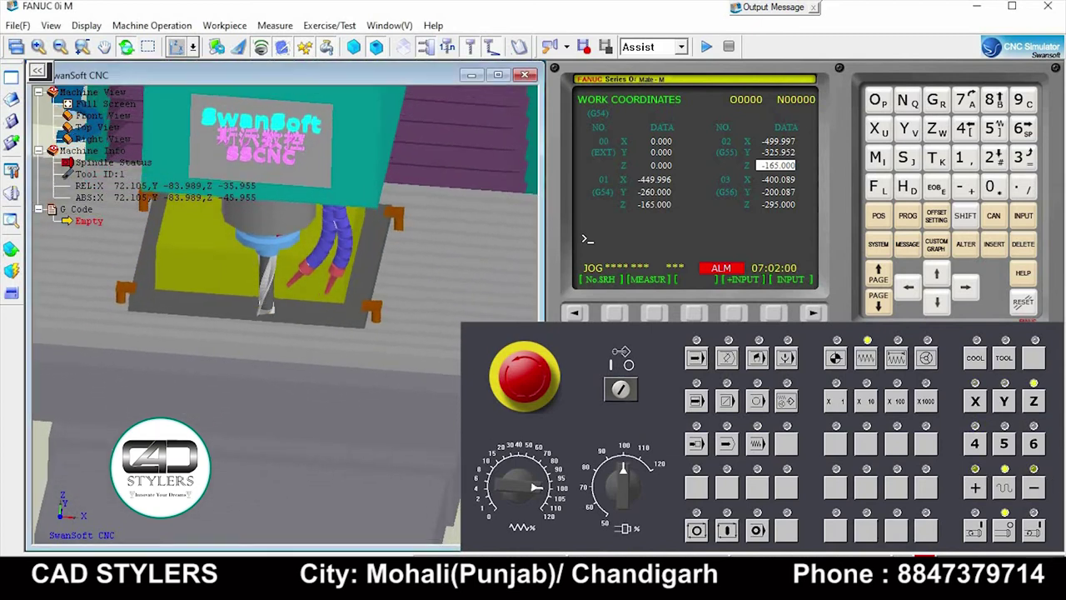
click(1005, 400)
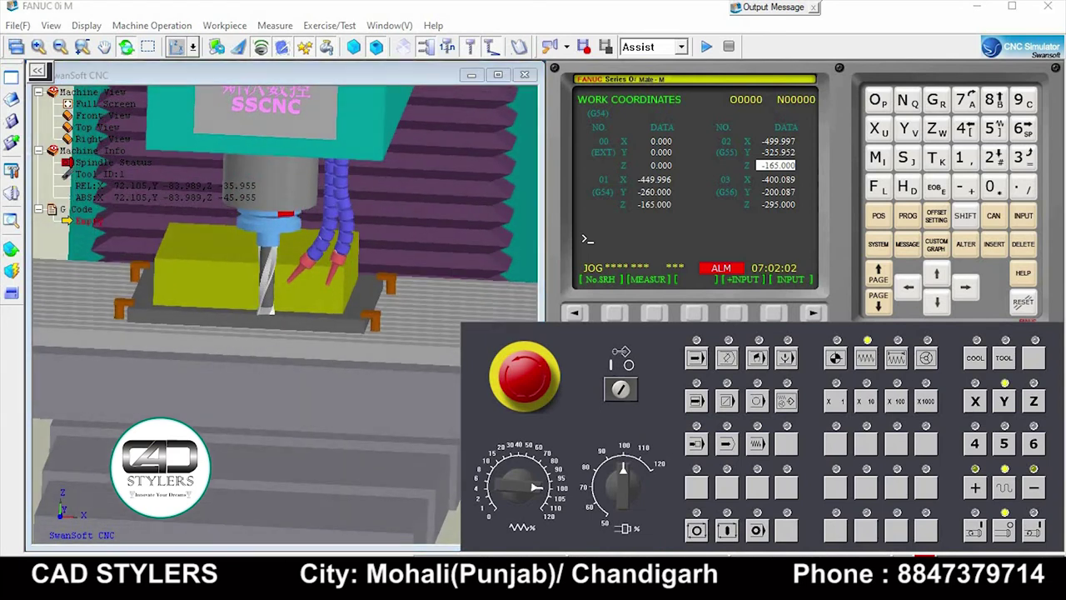
click(975, 487)
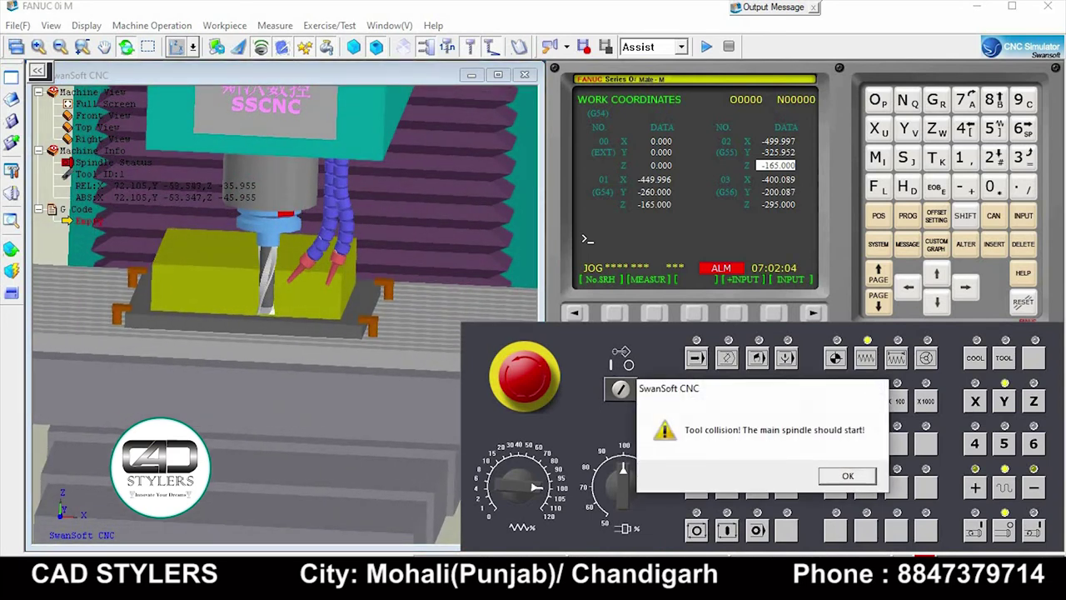
key(Return)
Step: Step Y in x1000, x10 and x1 increments until the tool touches the edge at relative Y -50.001
click(897, 357)
click(926, 400)
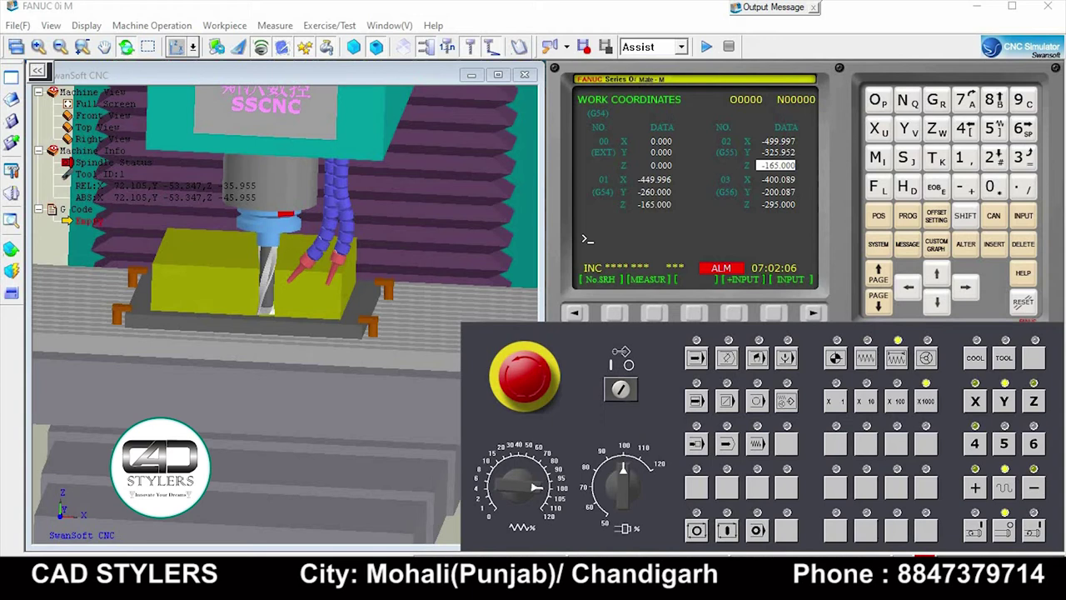
click(975, 487)
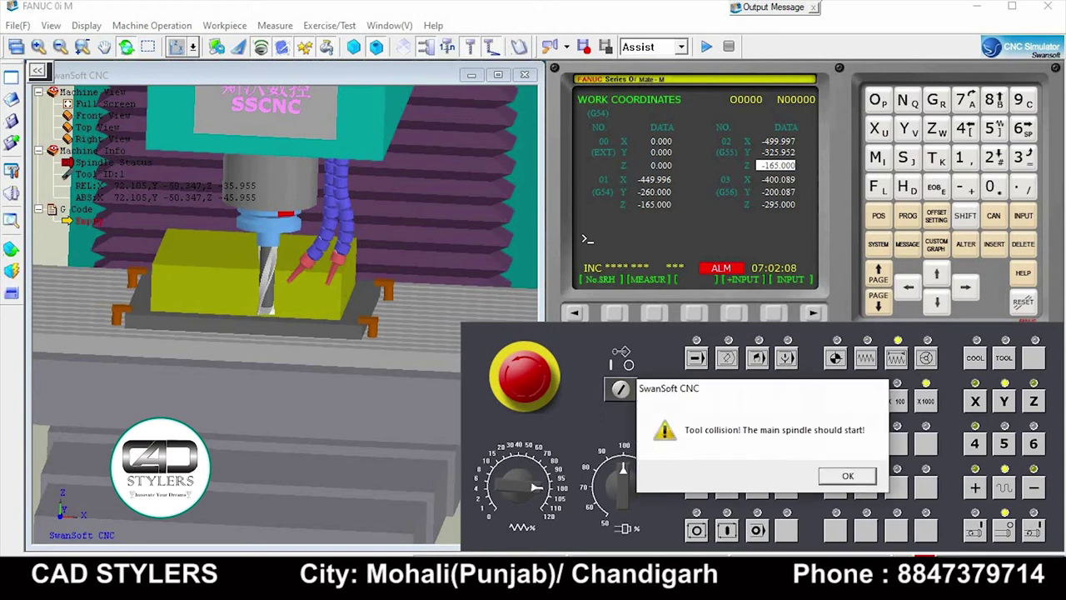
key(Return)
click(975, 487)
key(Return)
click(866, 400)
click(975, 487)
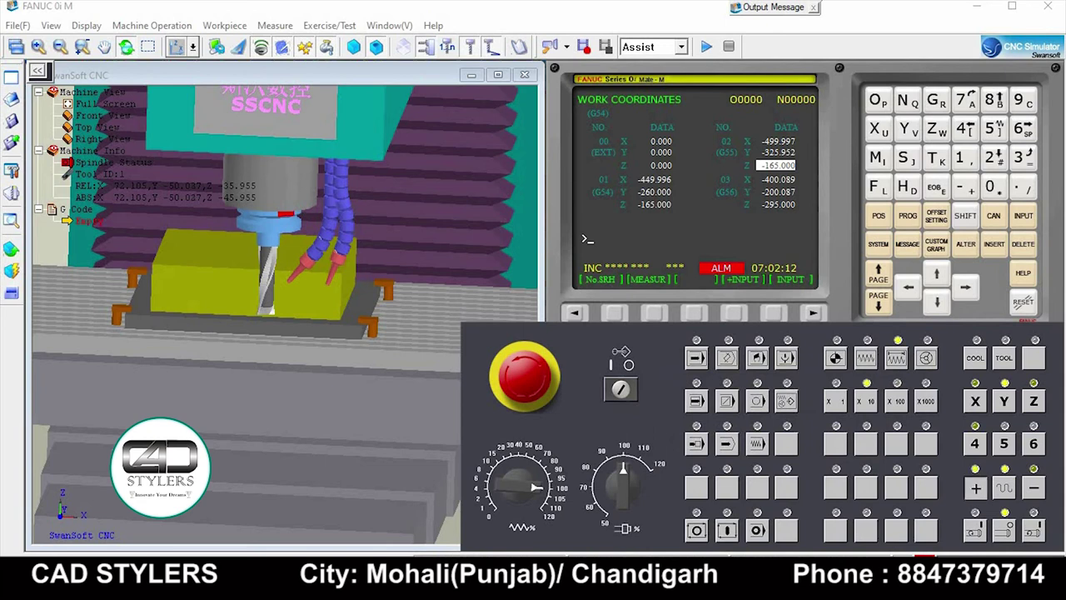
click(847, 475)
click(836, 400)
click(975, 487)
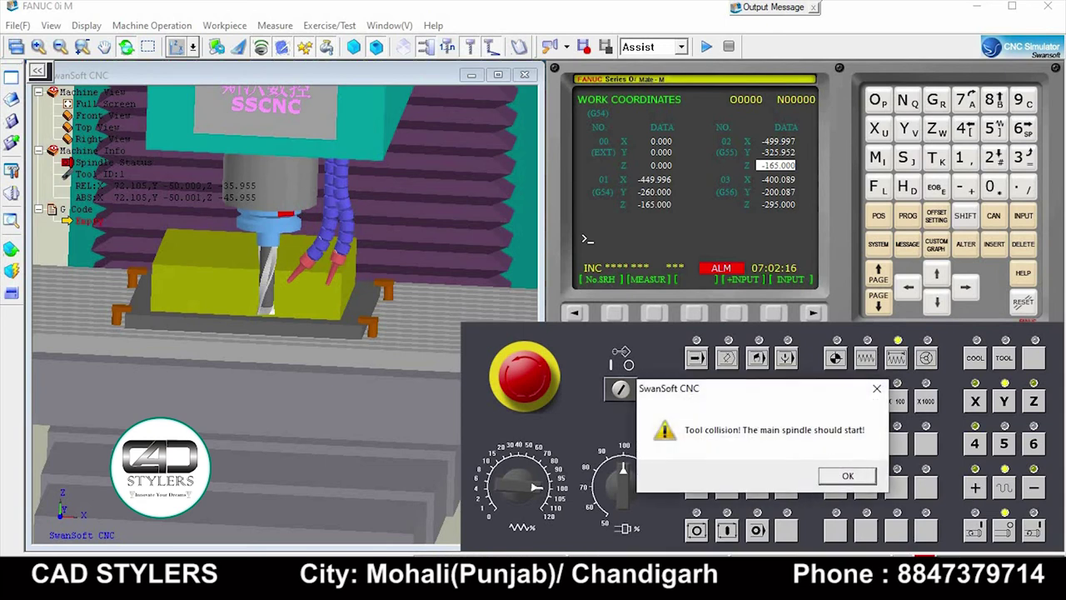
key(Return)
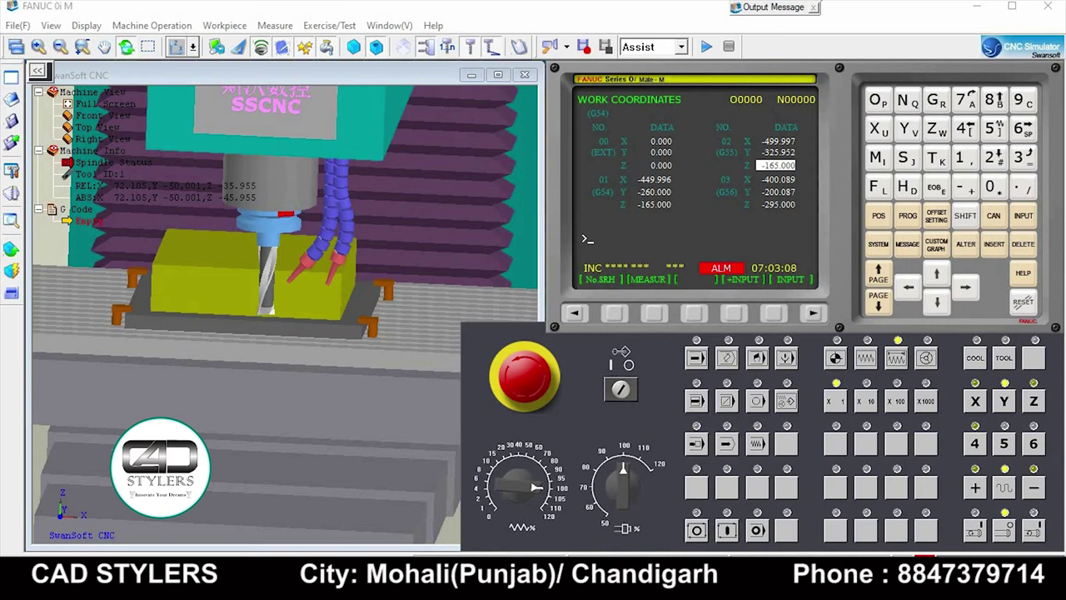
Step: Measure Y-110 into the G55 Y work offset, giving Y -200.000
text(Y-)
text(110)
key(Up)
key(Return)
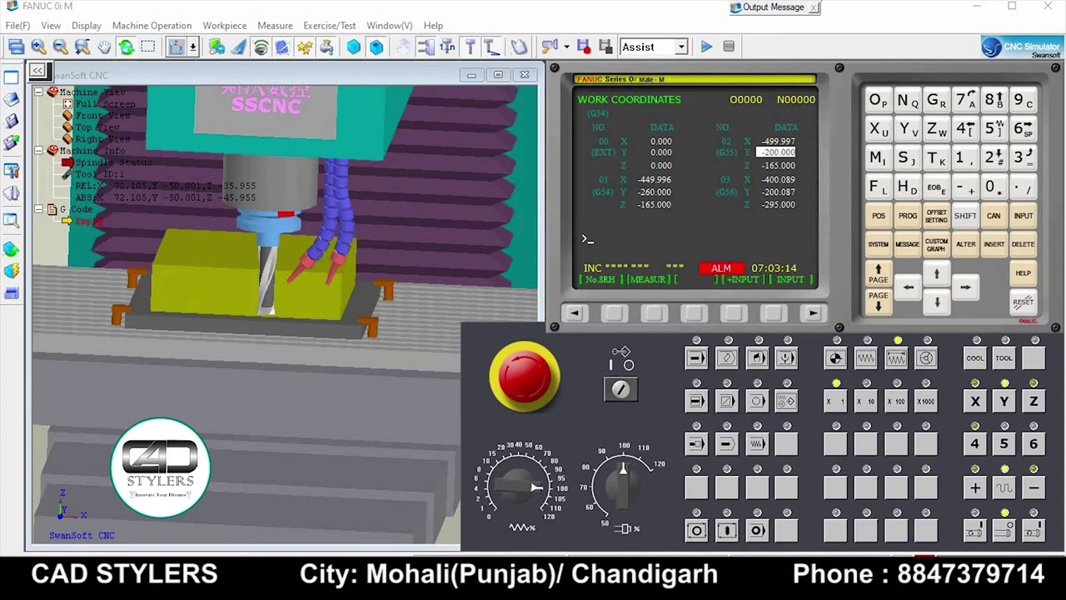
Step: Raise the tool and jog around the block toward its X edge
click(866, 358)
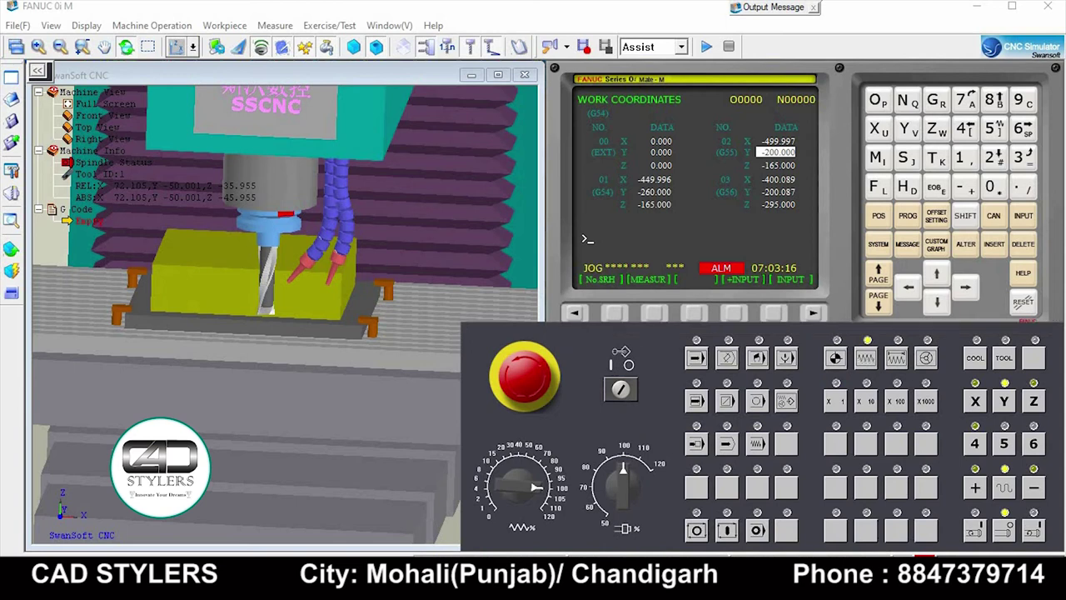
click(1033, 487)
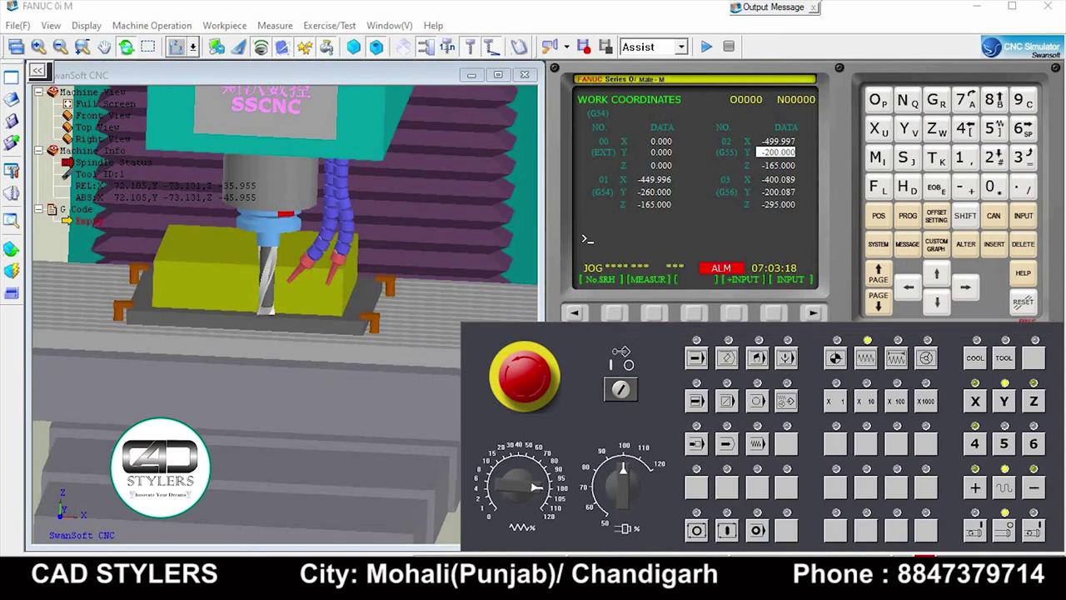
click(1034, 400)
click(975, 488)
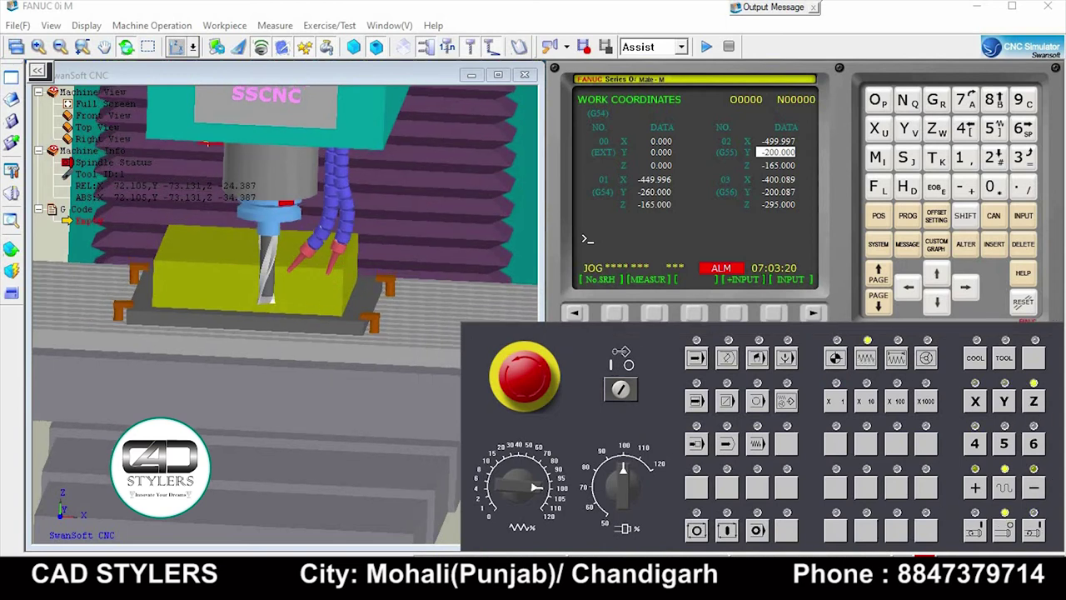
click(1004, 400)
click(1033, 487)
click(975, 400)
click(1034, 487)
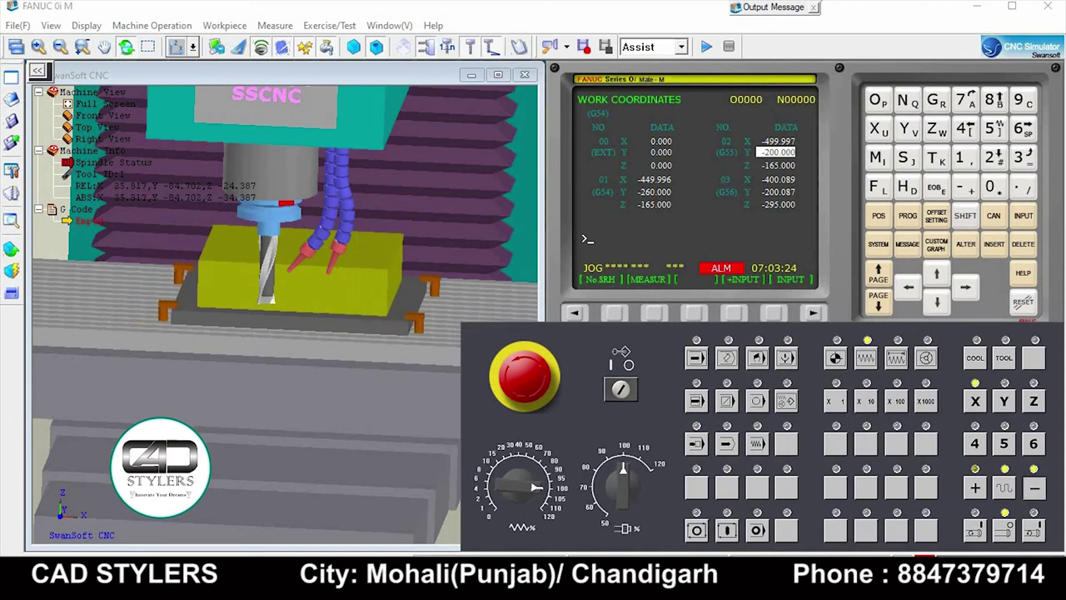
click(1004, 401)
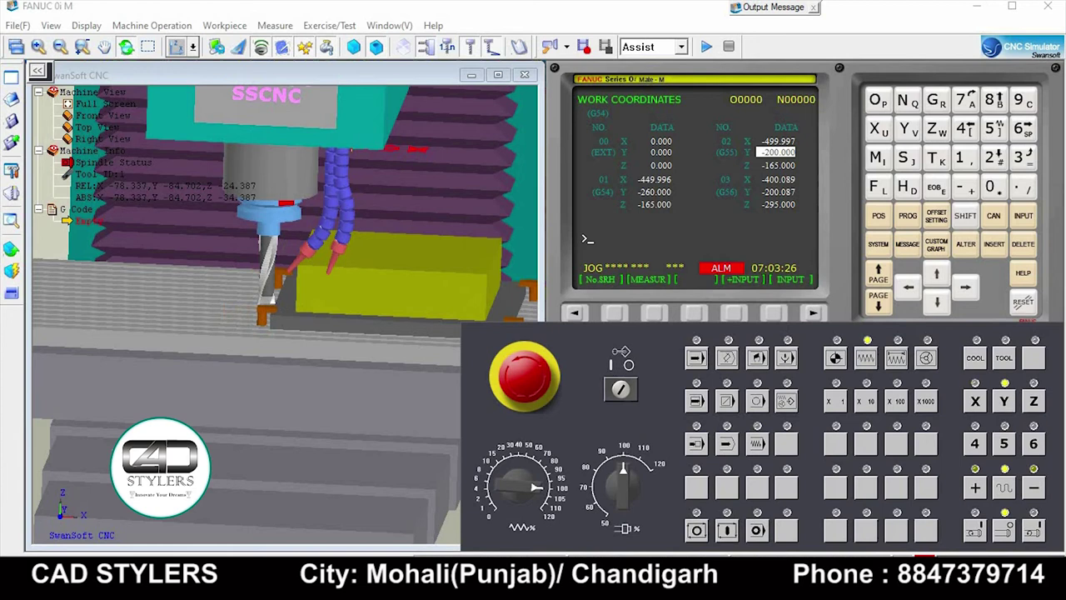
click(975, 487)
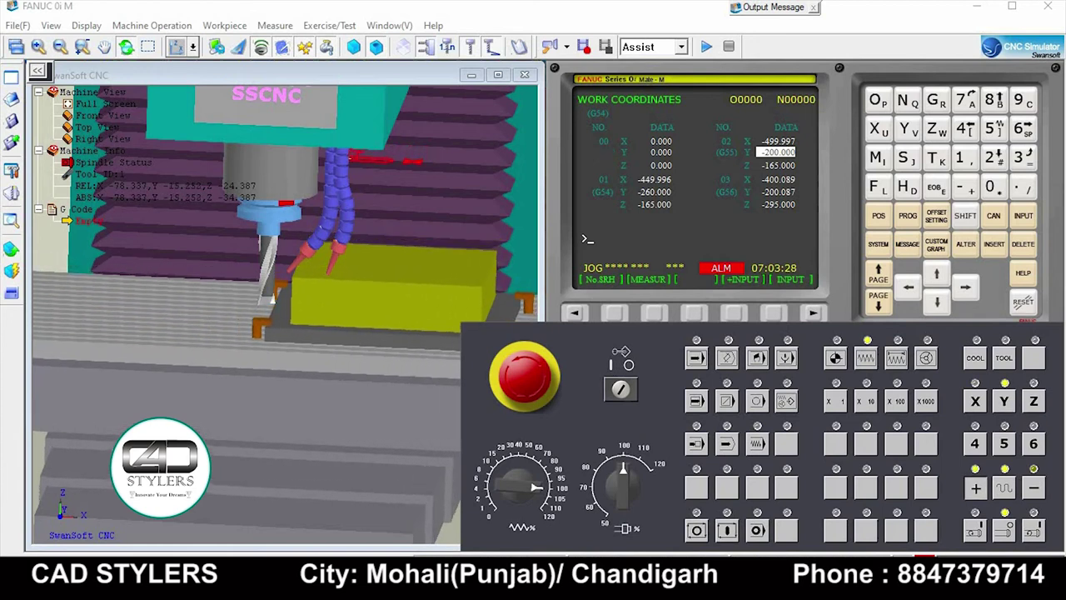
click(975, 401)
click(975, 487)
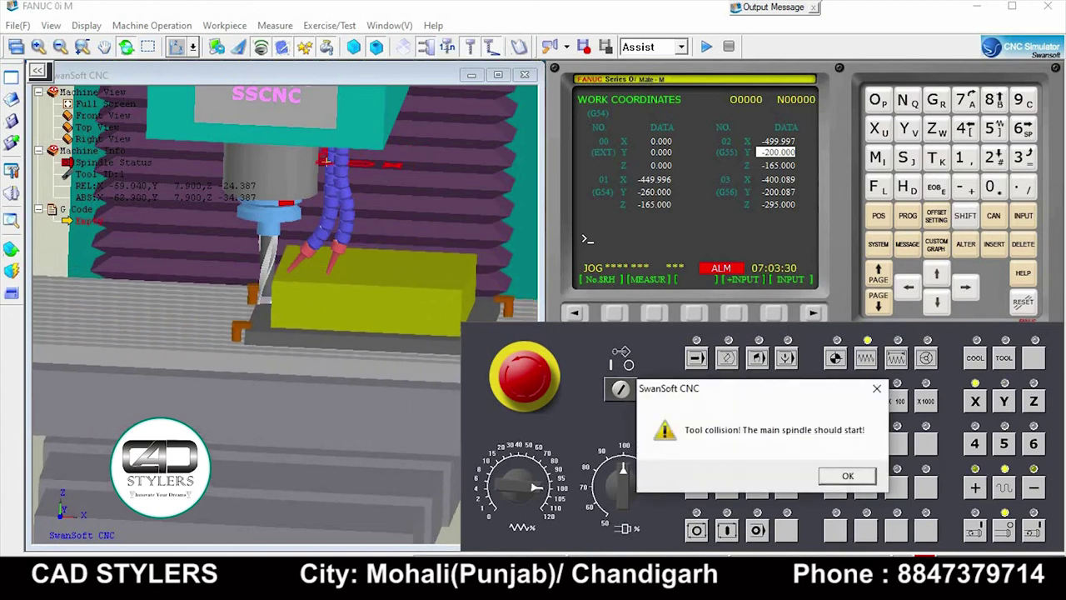
click(847, 476)
Step: Step X in x1000, x100, x10 and x1 increments until touching the edge, then enter X-110
click(896, 357)
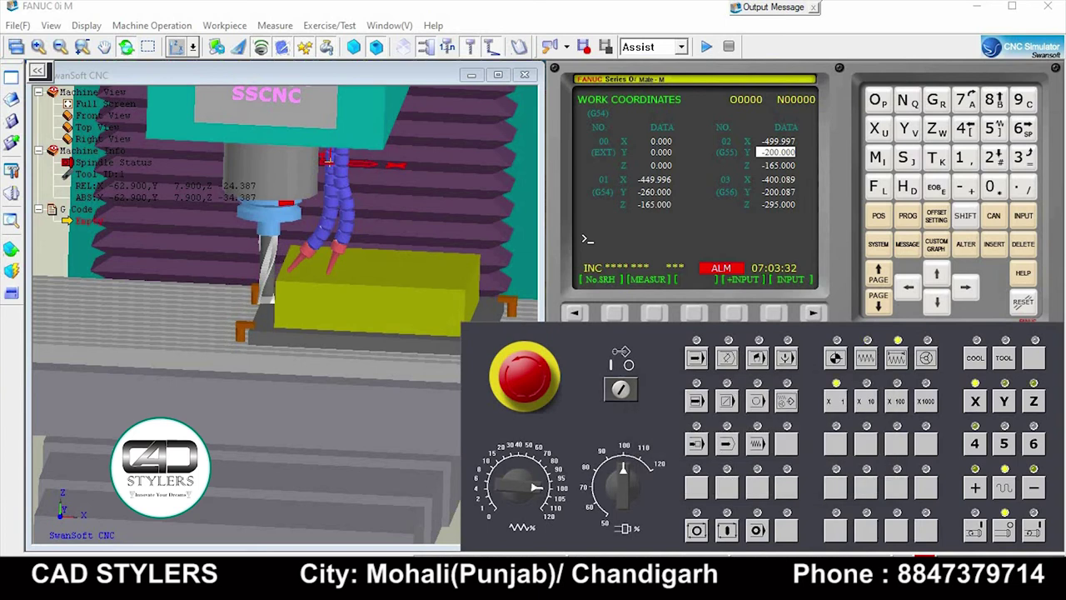
click(925, 401)
click(975, 487)
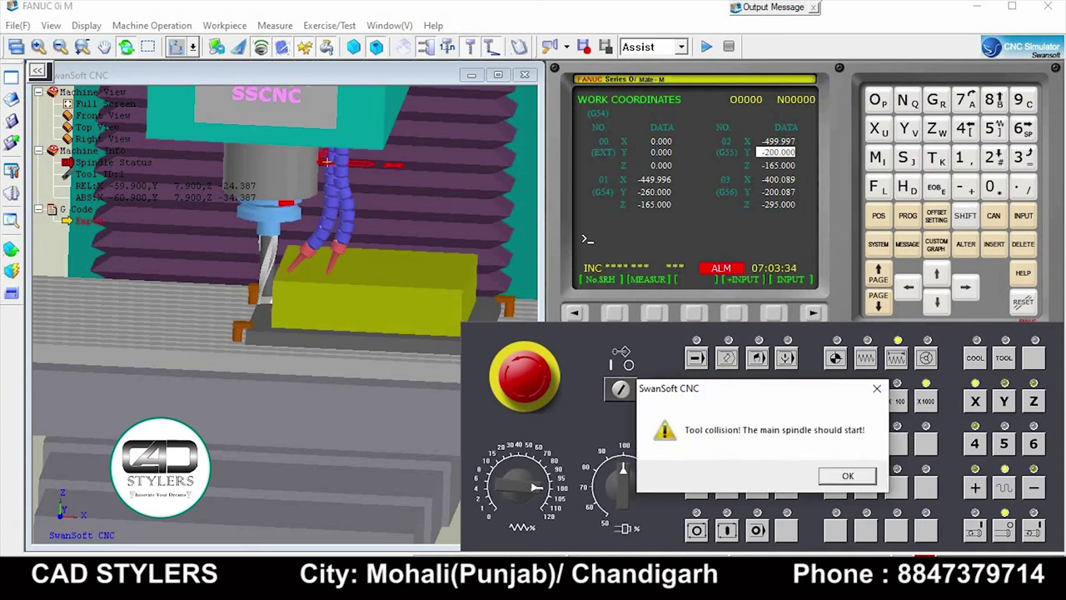
click(847, 475)
click(896, 401)
click(975, 487)
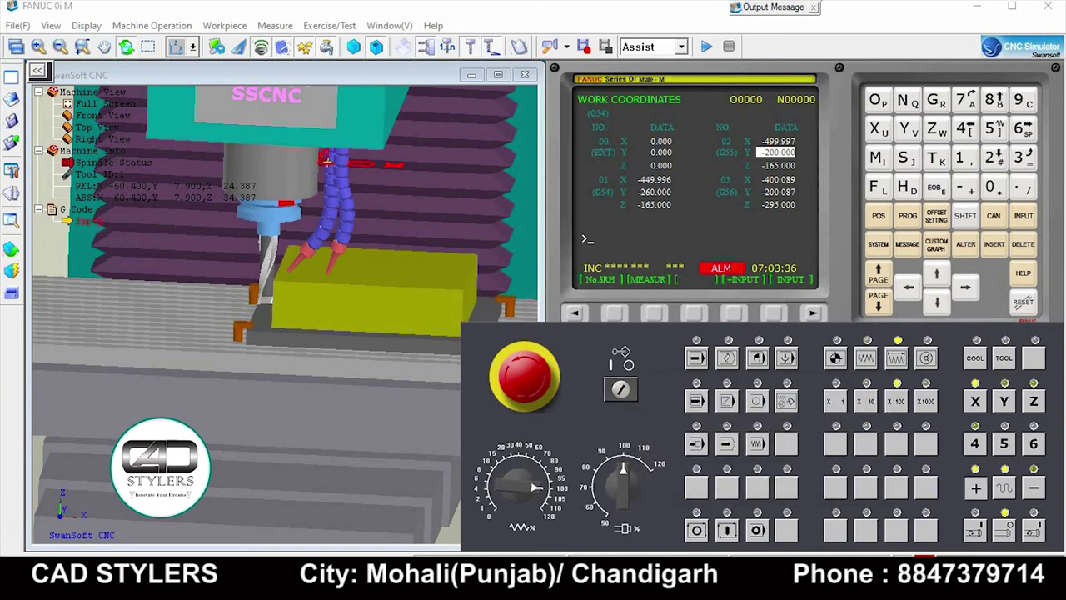
click(847, 476)
click(866, 401)
click(975, 487)
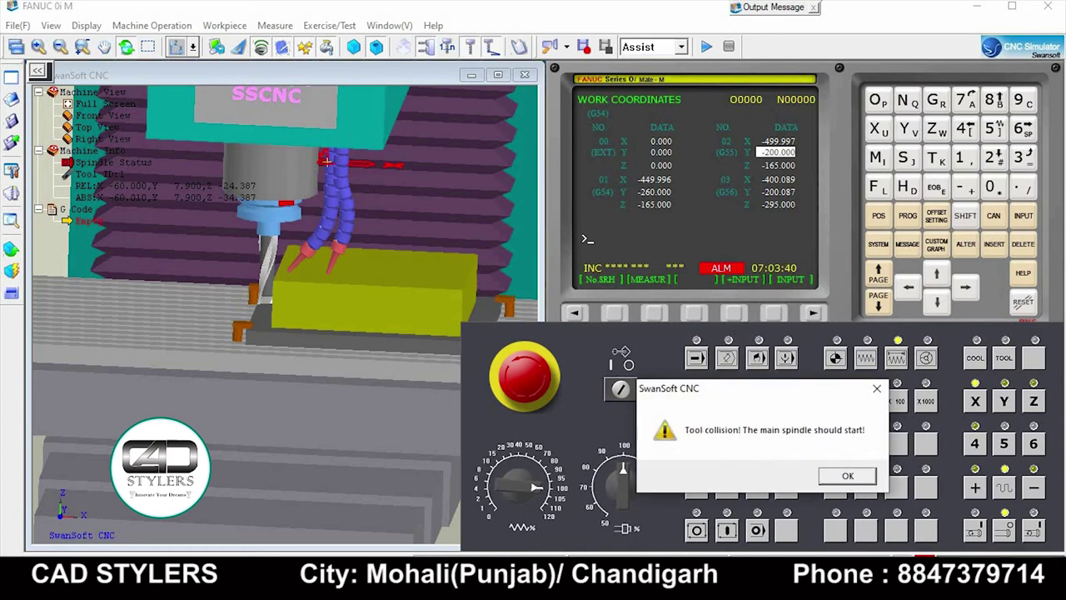
click(915, 473)
click(829, 400)
click(975, 488)
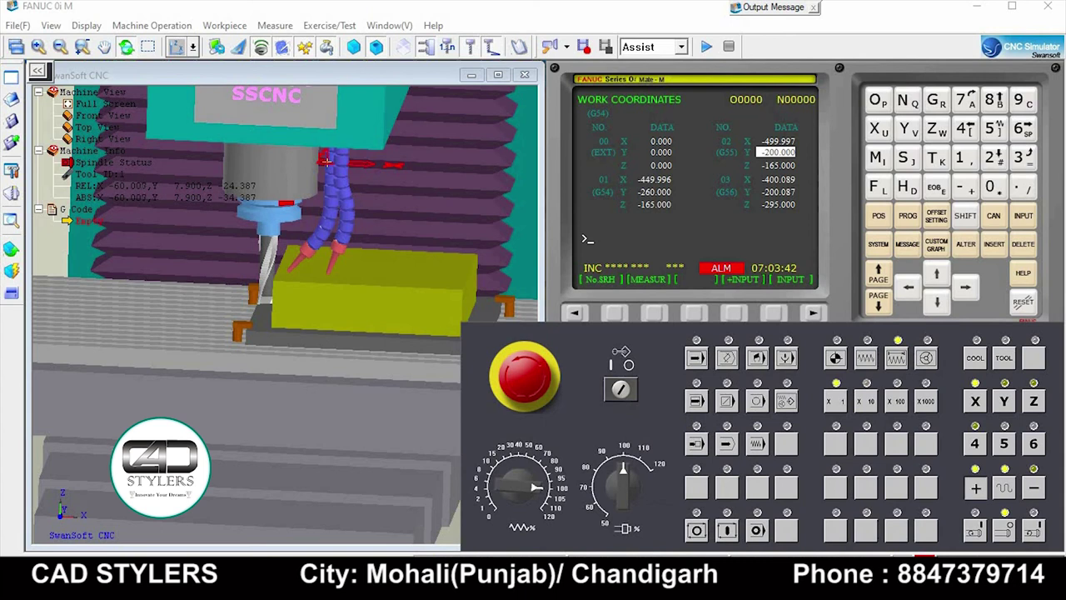
key(Return)
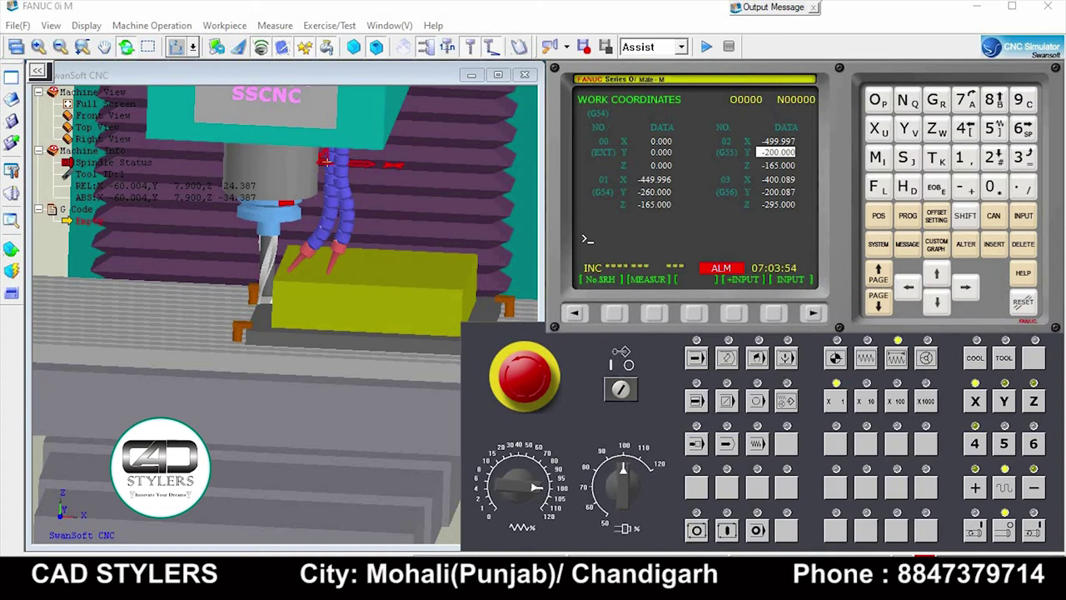
text(X-)
text(110)
Step: Store X-110 as the G55 X offset (-400.000) and return the machine to reference
click(653, 312)
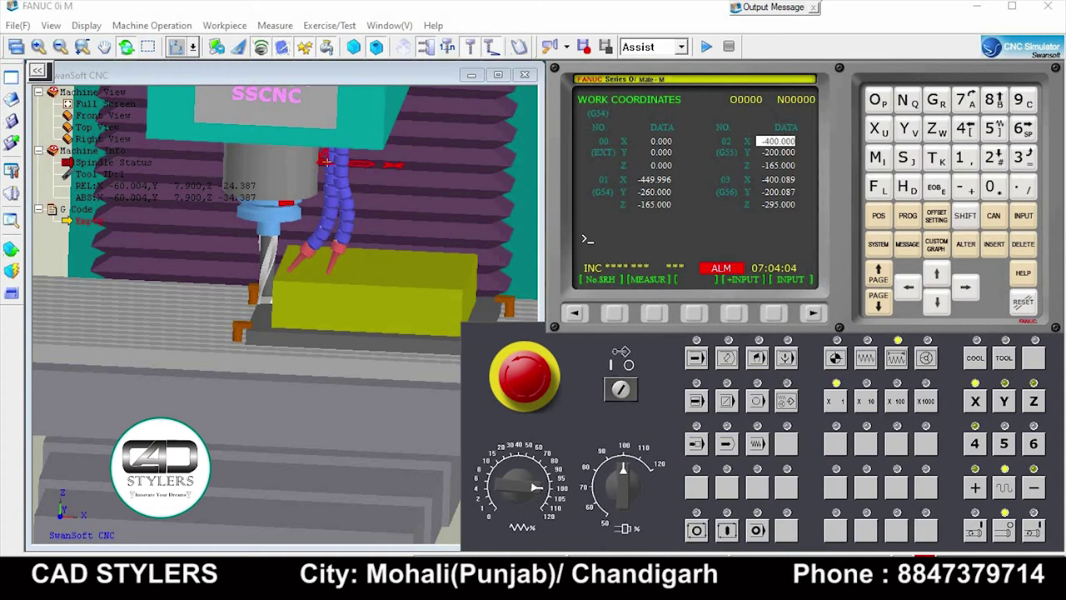
click(836, 358)
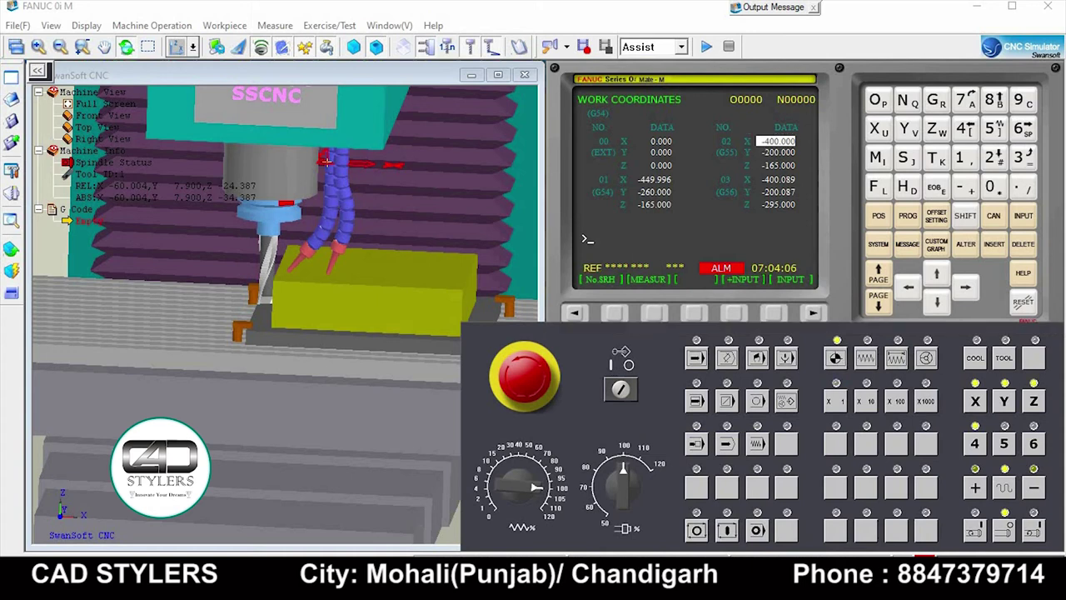
click(975, 401)
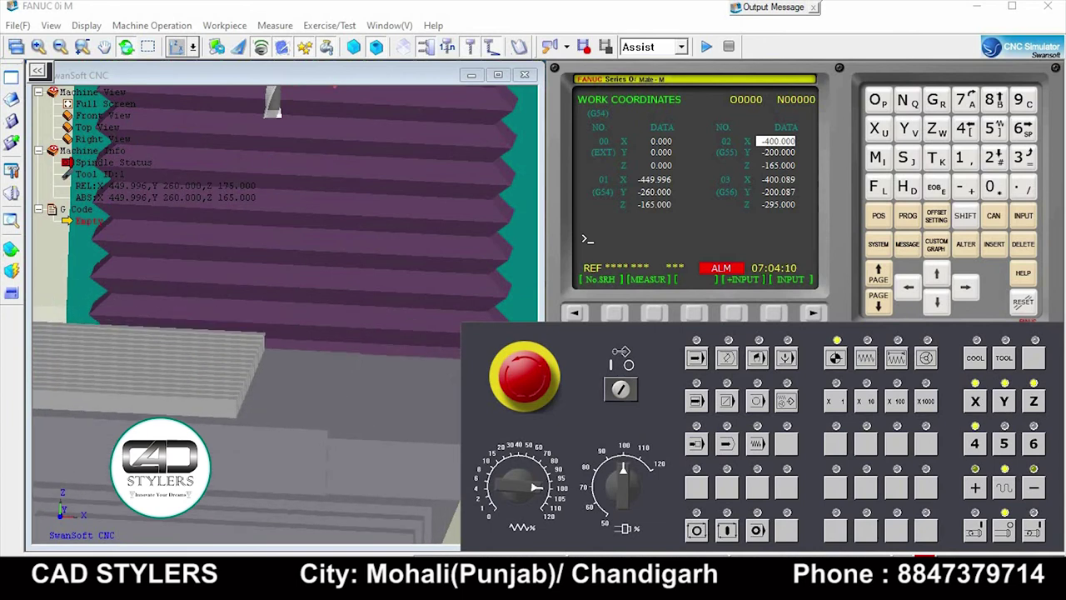
Step: Create the new empty program O7777 from the program directory in EDIT mode
click(727, 357)
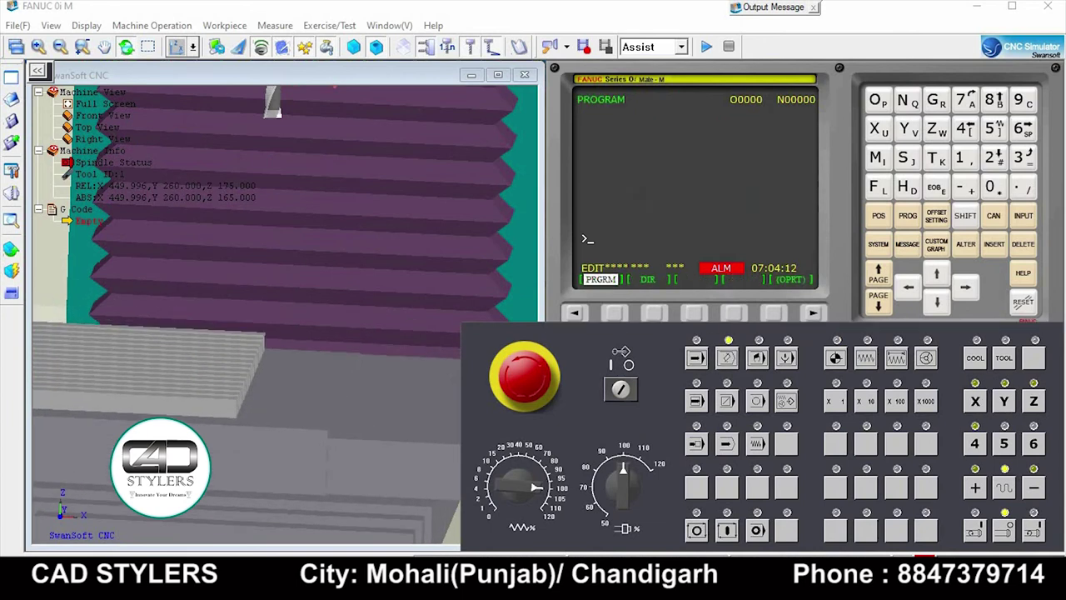
click(654, 312)
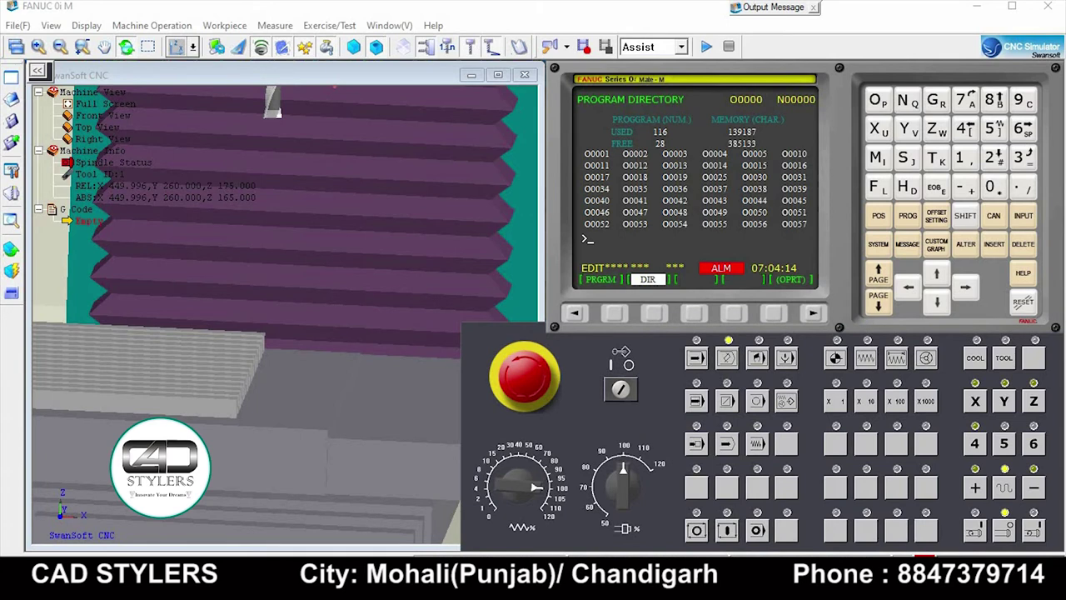
text(O)
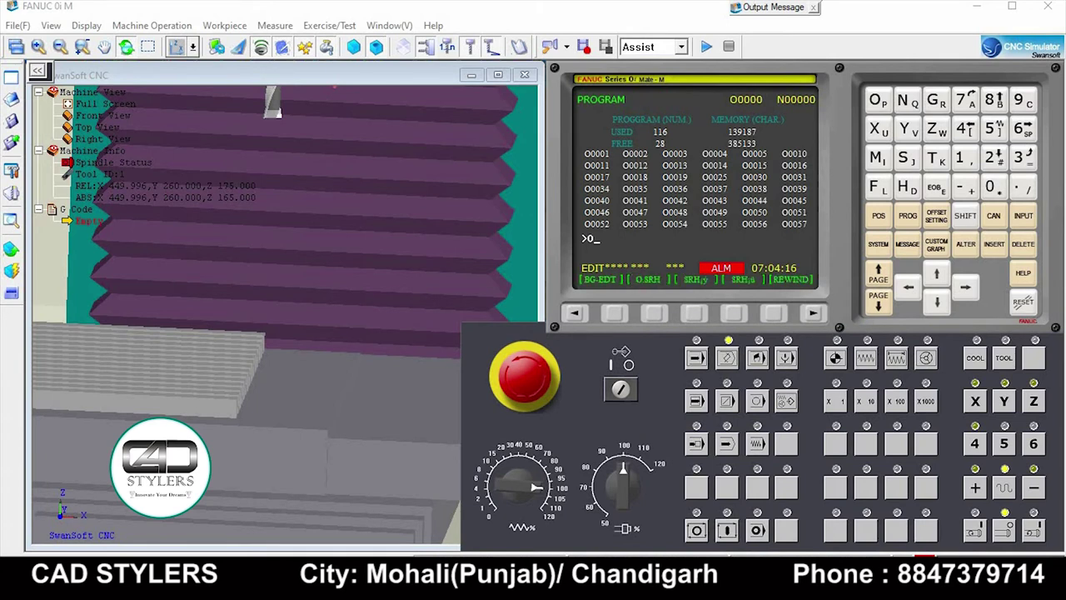
text(777)
text(7)
key(Insert)
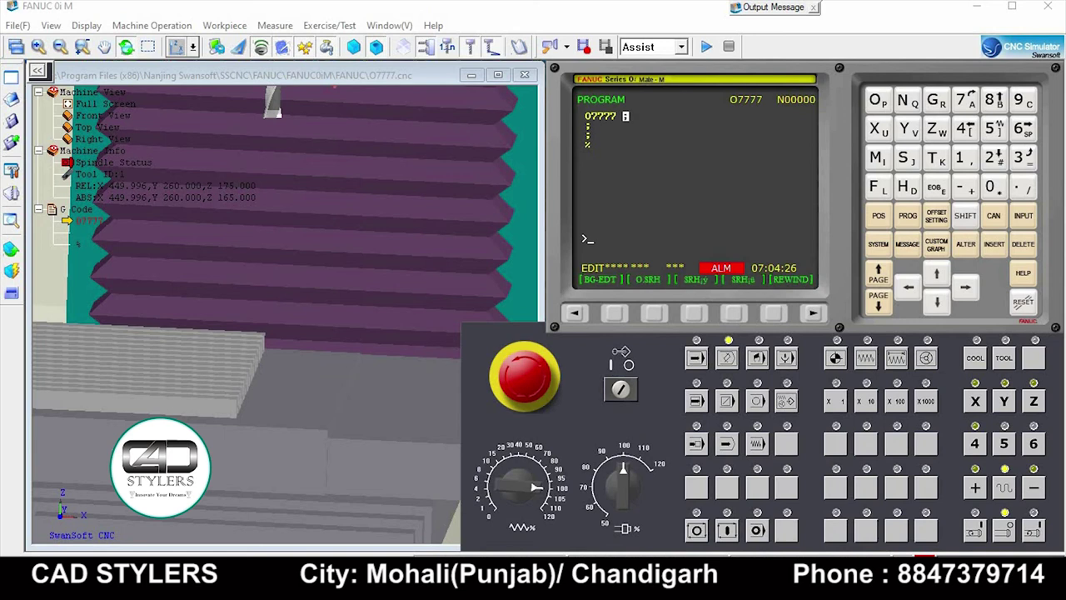
Step: Insert the blocks G17 G21 G90 G94 G55 and T02 M06
text(G17 )
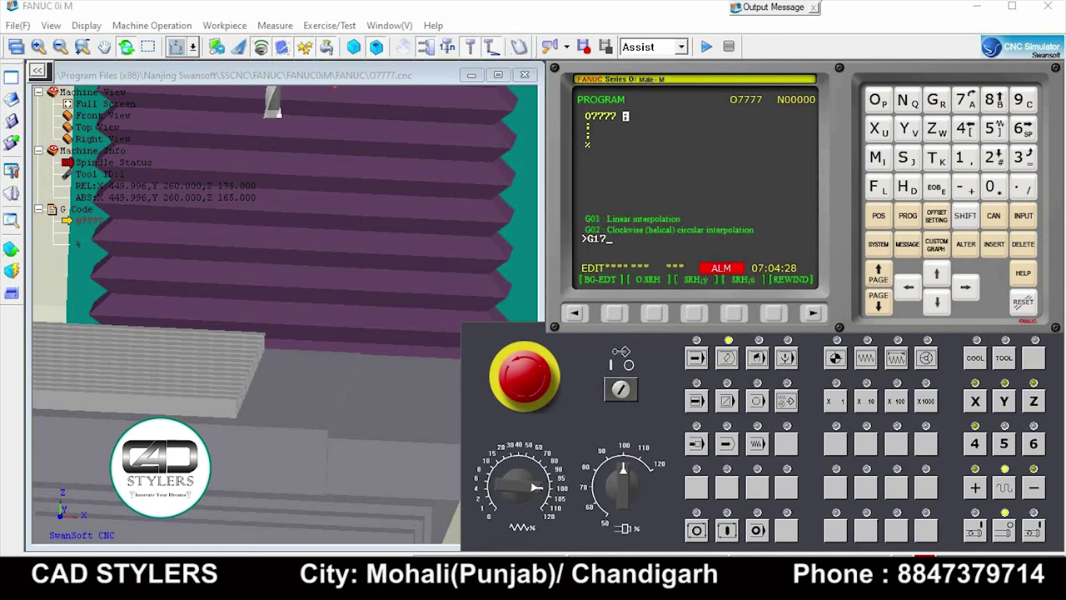
text(G21 G90 )
text(G94 G55 )
text(;)
key(Insert)
text(T02 M0)
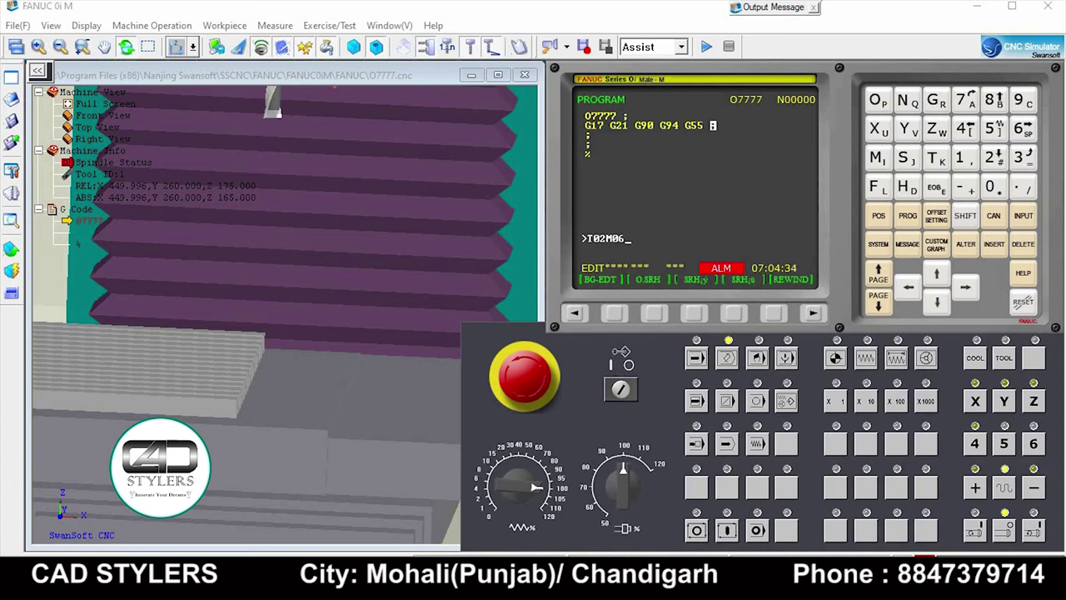
text(6 ;)
key(Insert)
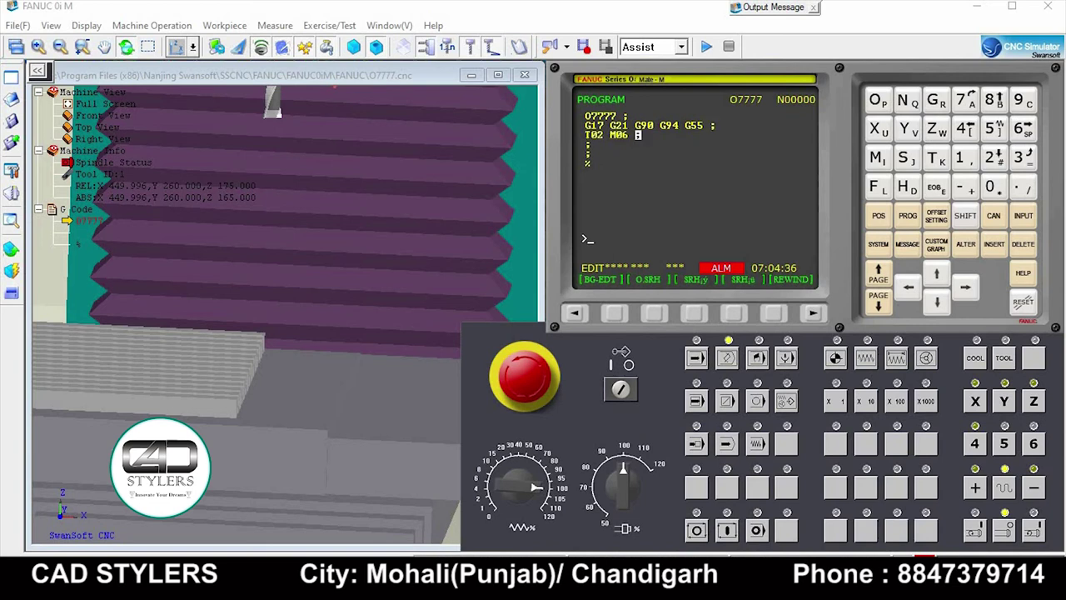
Step: Correct the tool number in the tool change block from T02 to T01
key(Left)
key(Left)
text(T01)
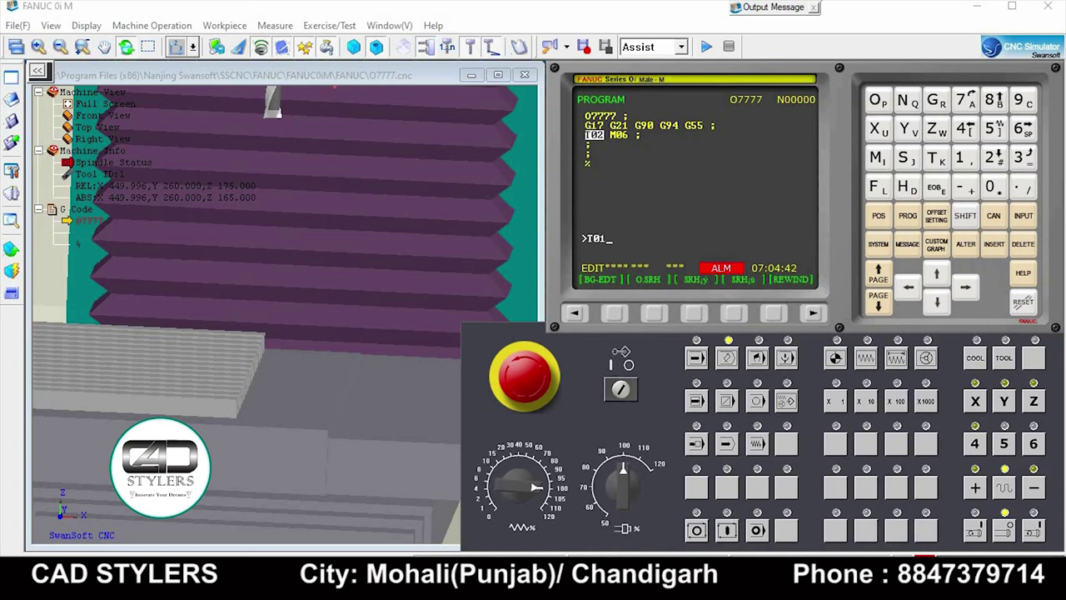
key(Home)
key(Right)
key(Right)
Step: Insert S2000 M03, begin the G0 X entry, and check the Word program listing
text(S2000M)
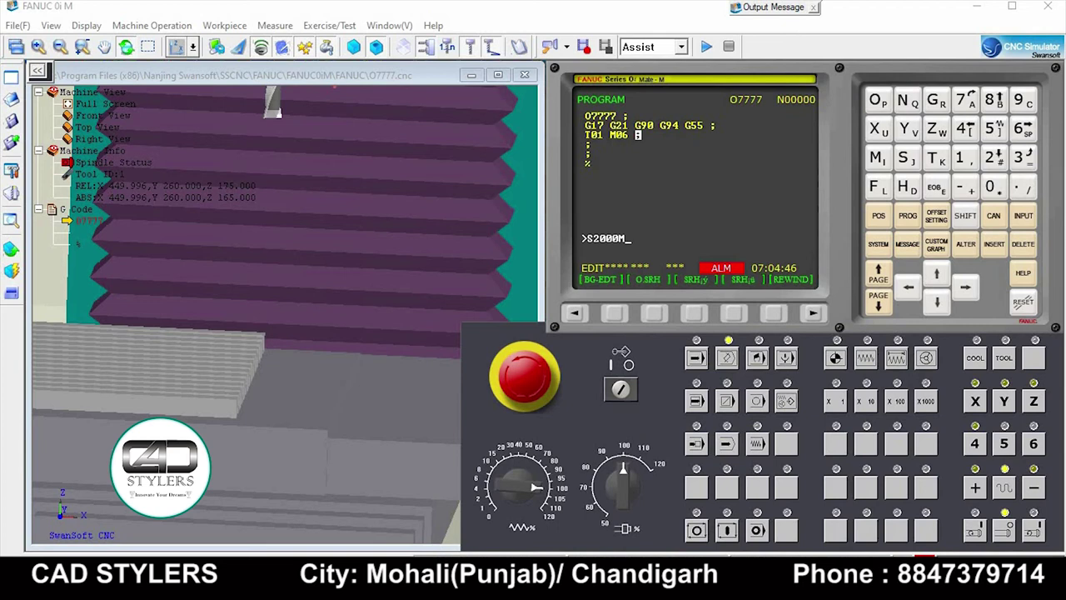
text(03)
key(Insert)
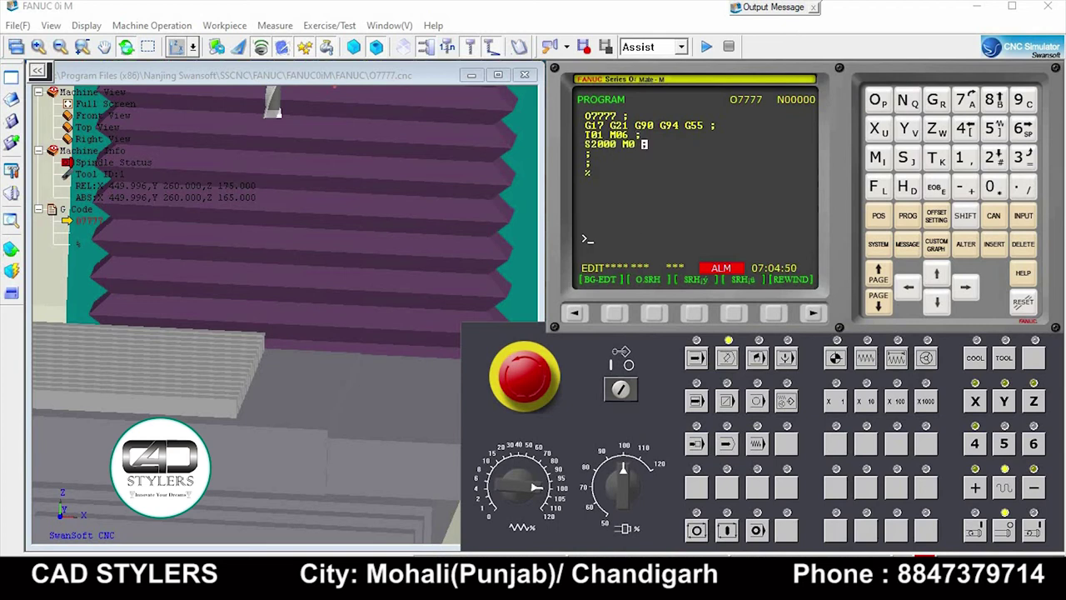
text(G0X)
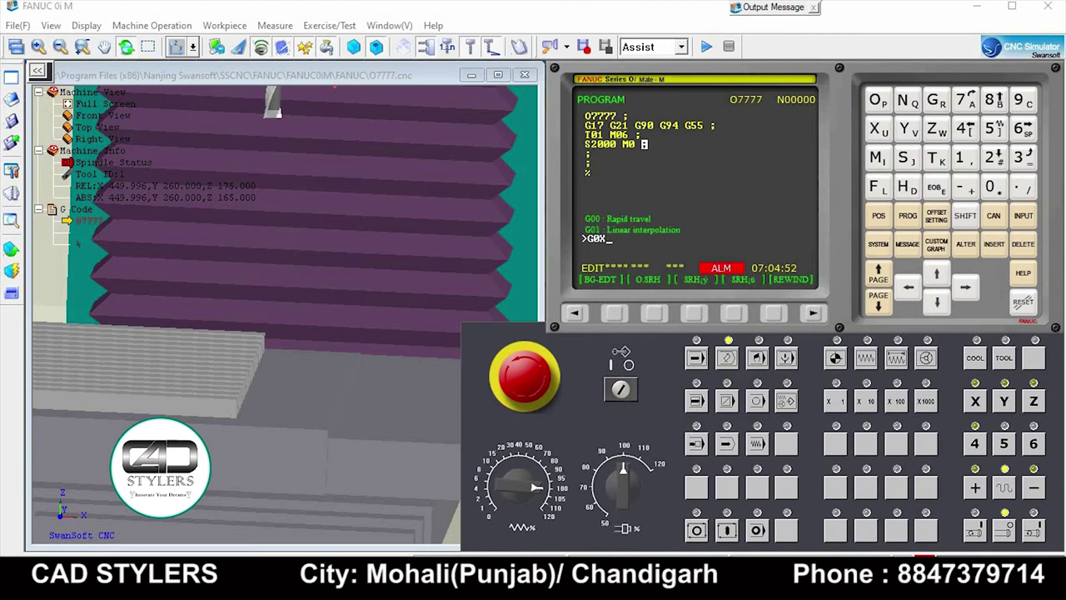
text(70)
text(Y)
key(BackSpace)
key(BackSpace)
key(BackSpace)
click(731, 499)
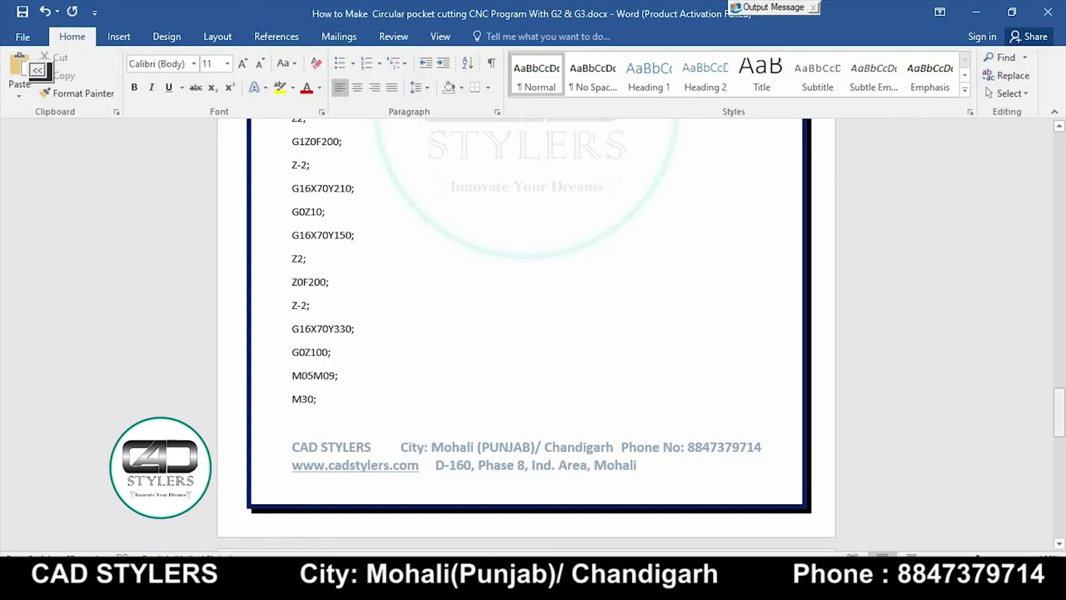
scroll(528, 333, up, 8)
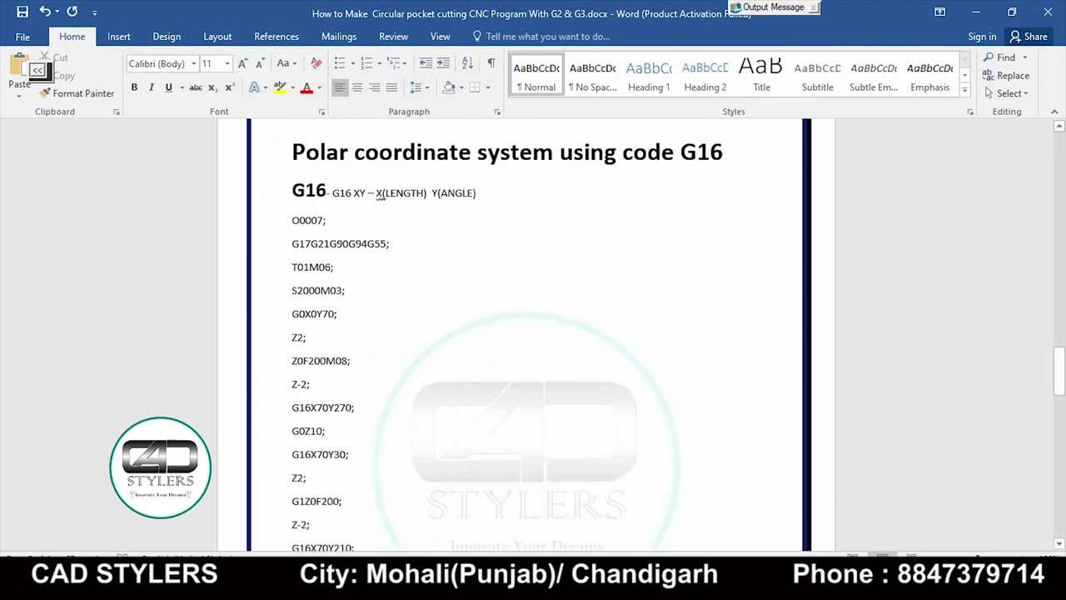
Step: Insert the blocks G0 X0 Y70, Z2, Z0 F200 M08 and Z-2
click(833, 516)
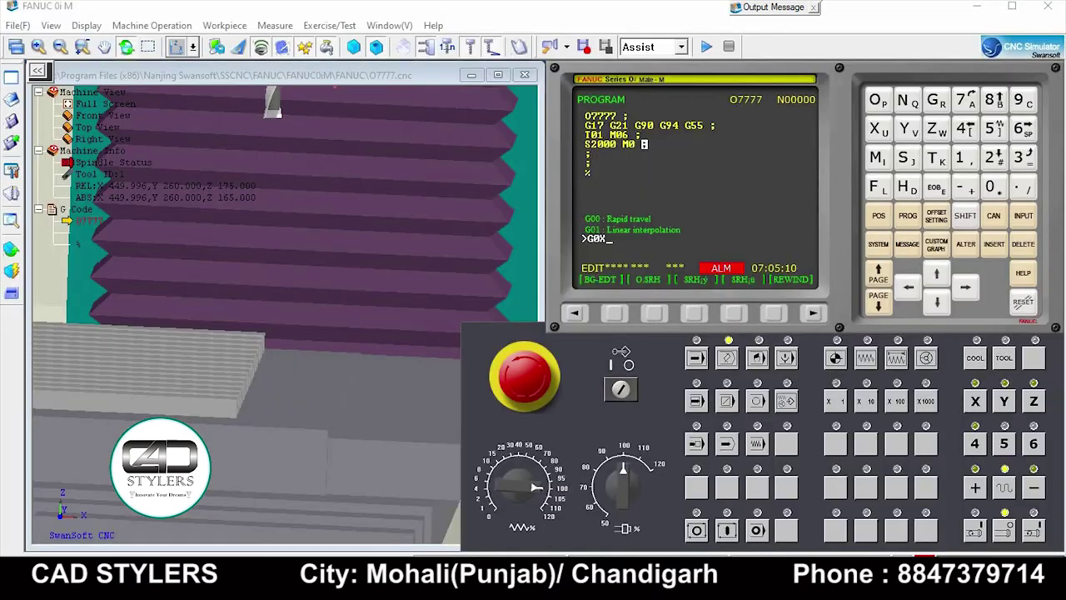
text(0)
text(Y70;)
key(Insert)
text(Z)
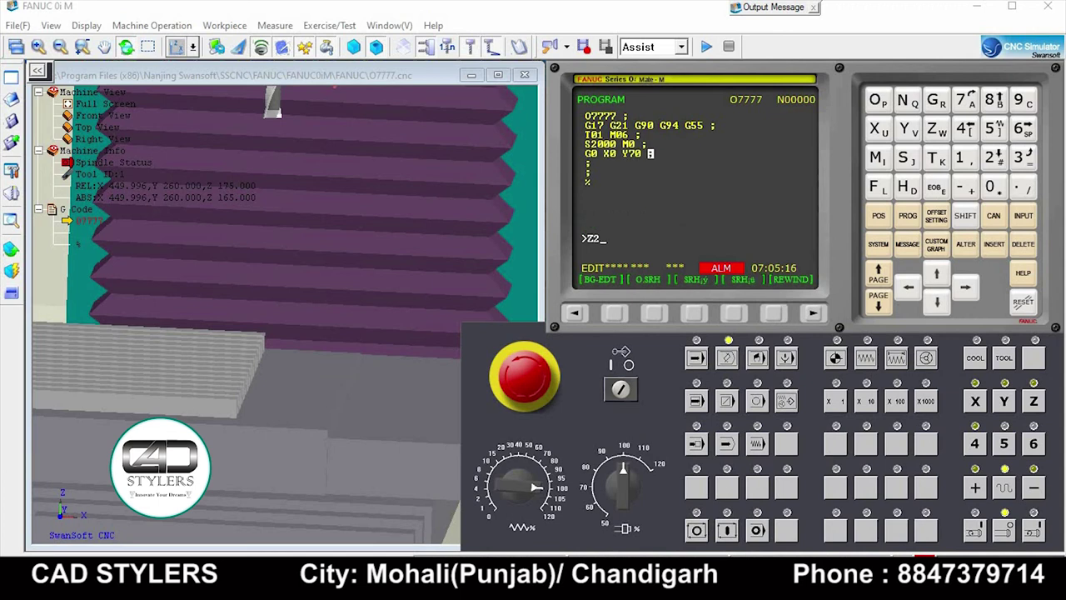
text(2)
key(Insert)
text(Z0 F2)
text(00 )
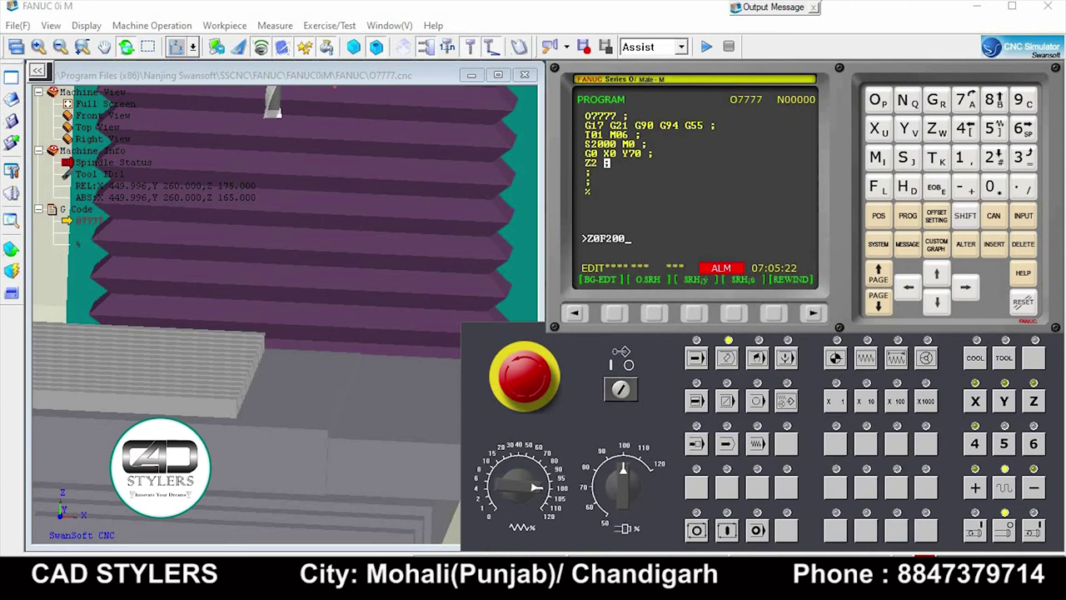
text(M08)
key(Insert)
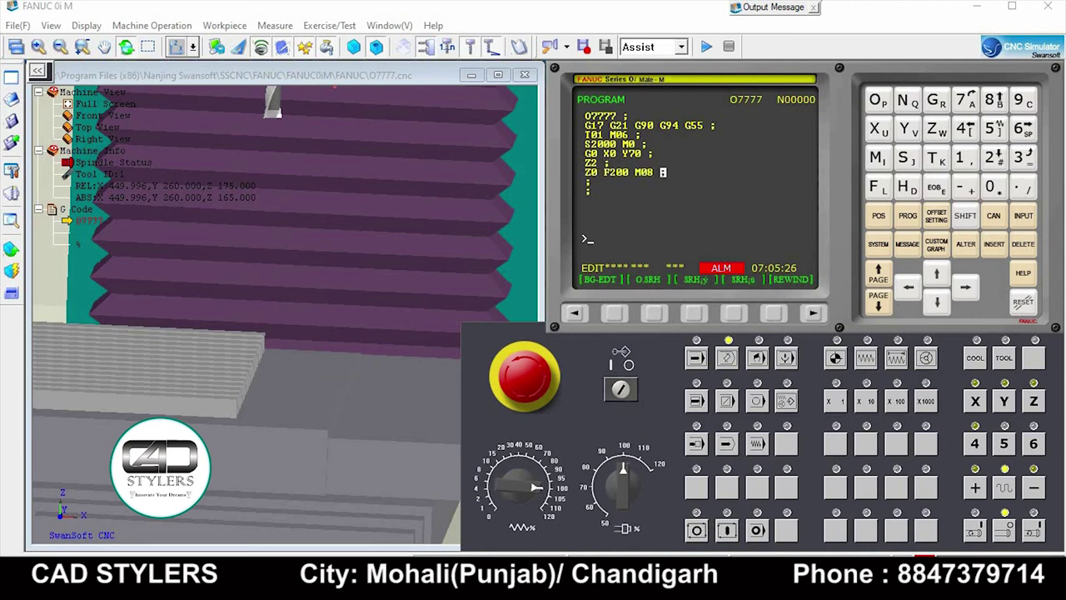
text(Z-2)
key(Insert)
Step: Insert polar move G16 X70 Y270, retract G0 Z10, then polar move G16 X70 Y30
text(G)
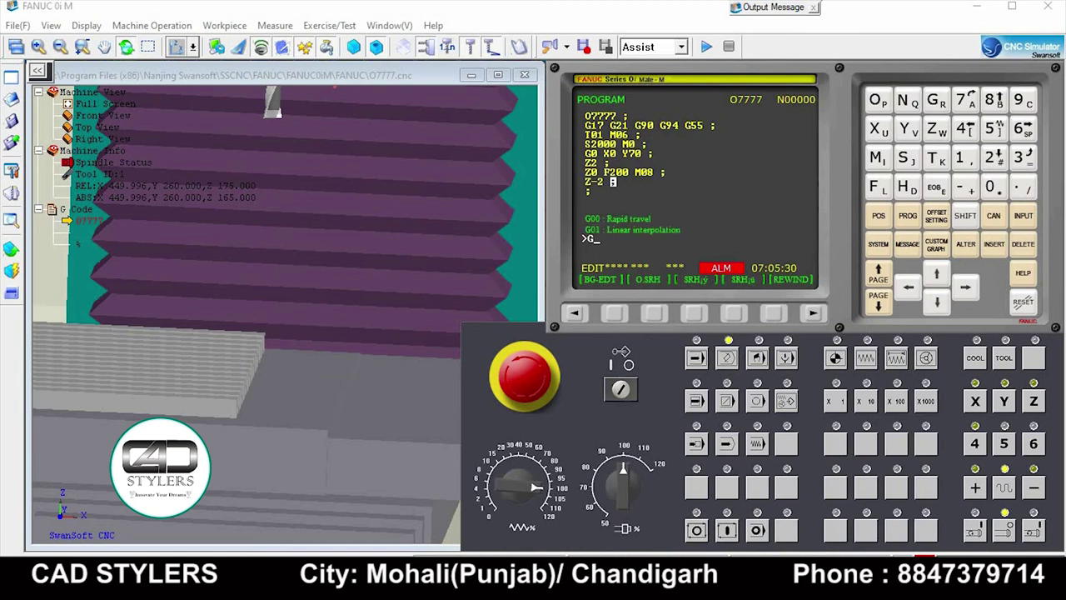
text(16 X)
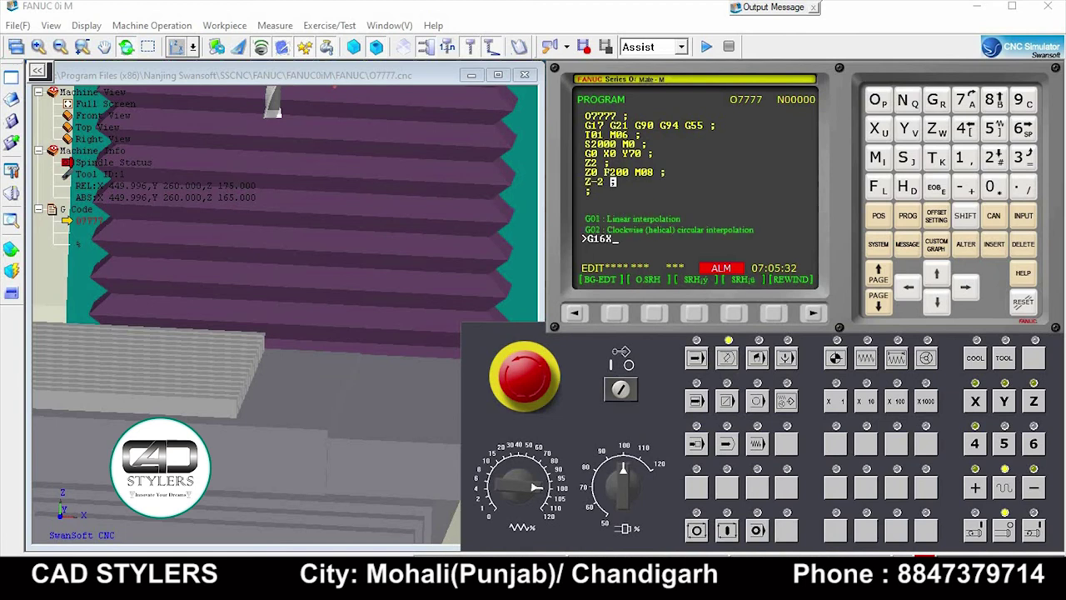
text(70 Y)
text(270;)
key(Insert)
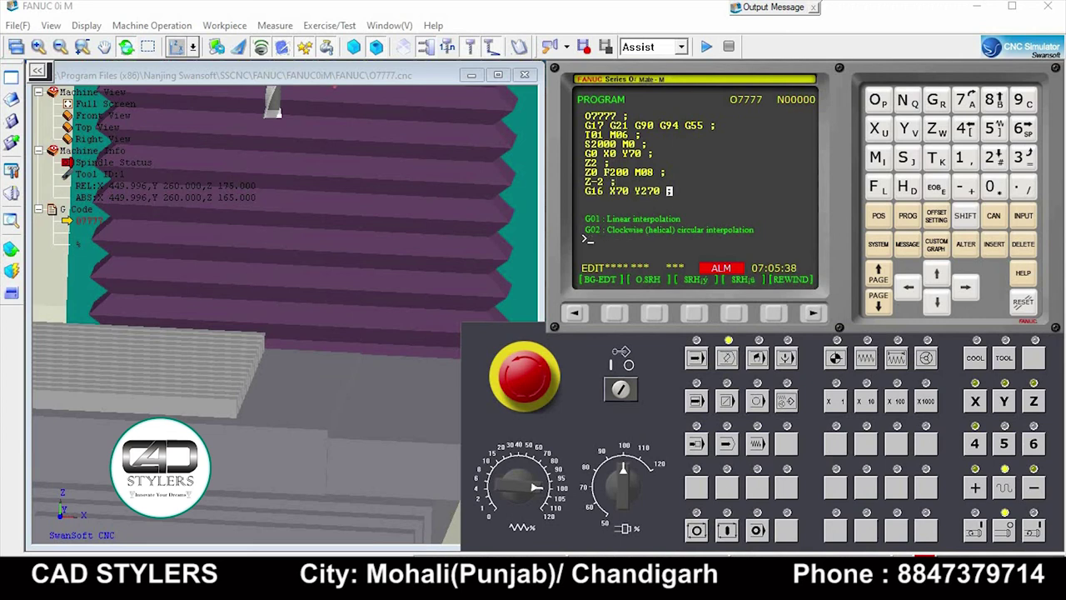
text(G0Z10)
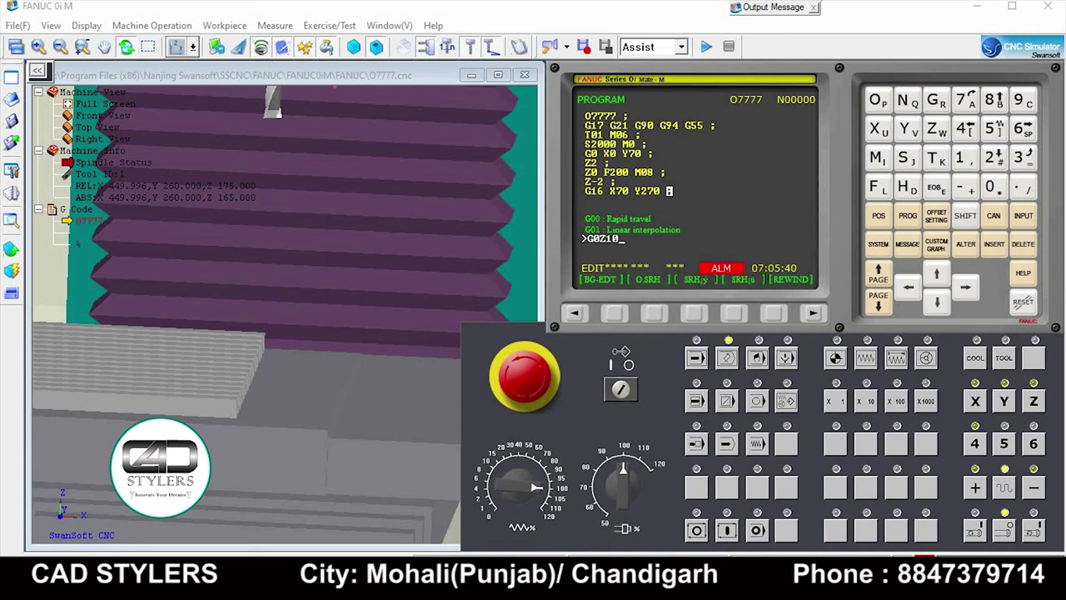
text(;)
key(Insert)
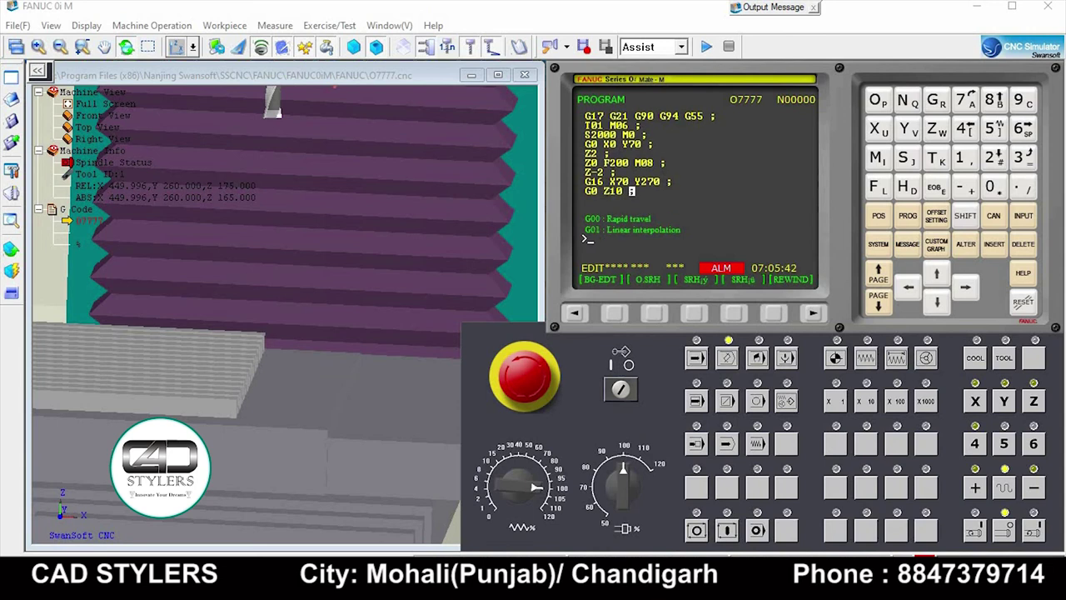
text(G)
text(16 )
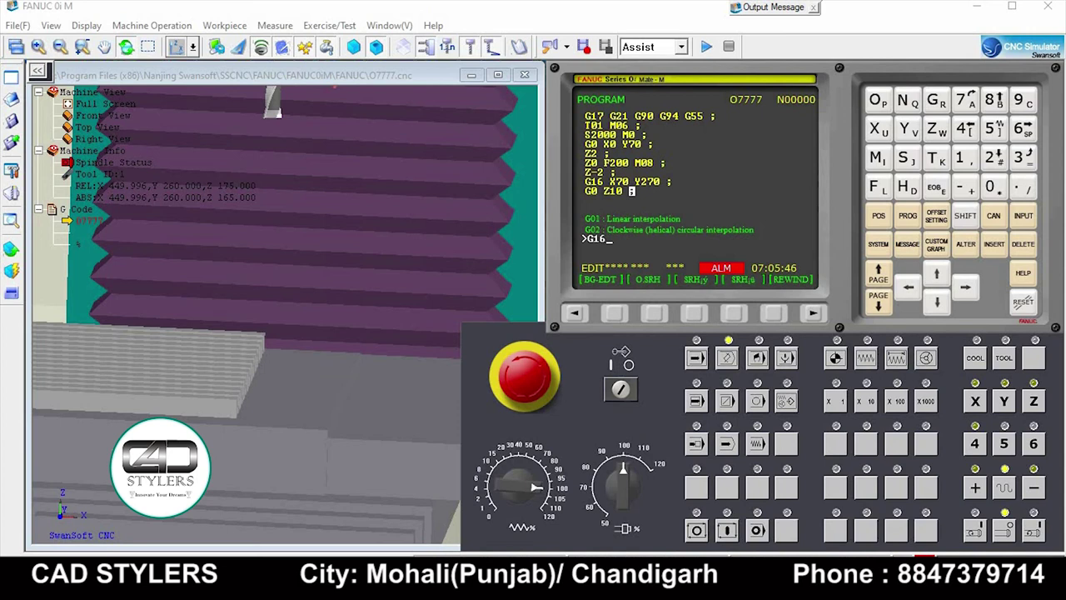
text(X7)
text(0 Y30 ;)
key(Insert)
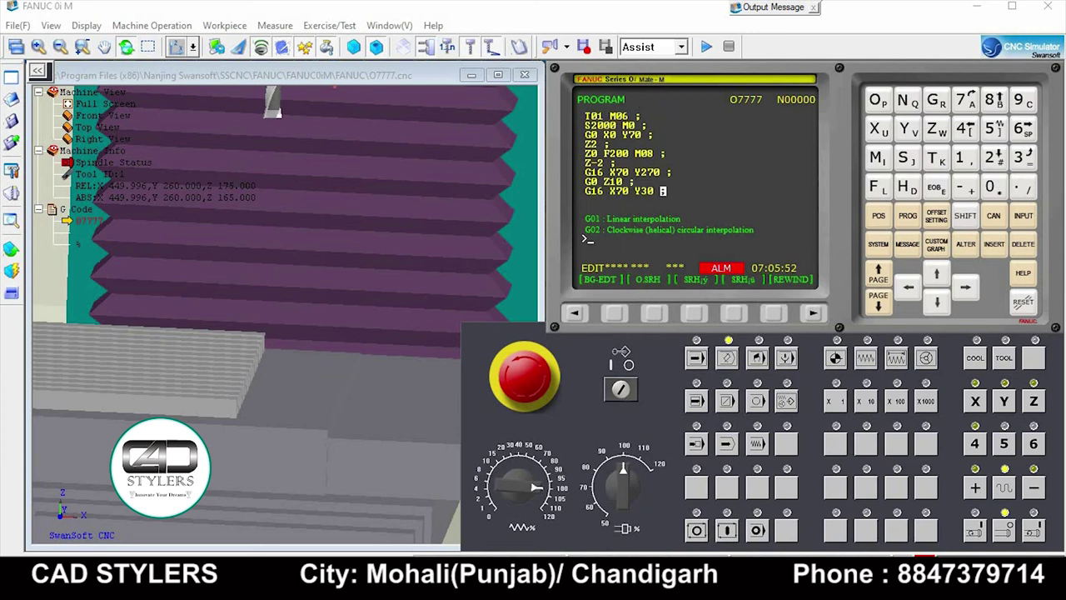
Step: Insert Z2, Z0 F200 and Z-2, and start the next G16 X70 Y block
text(Z)
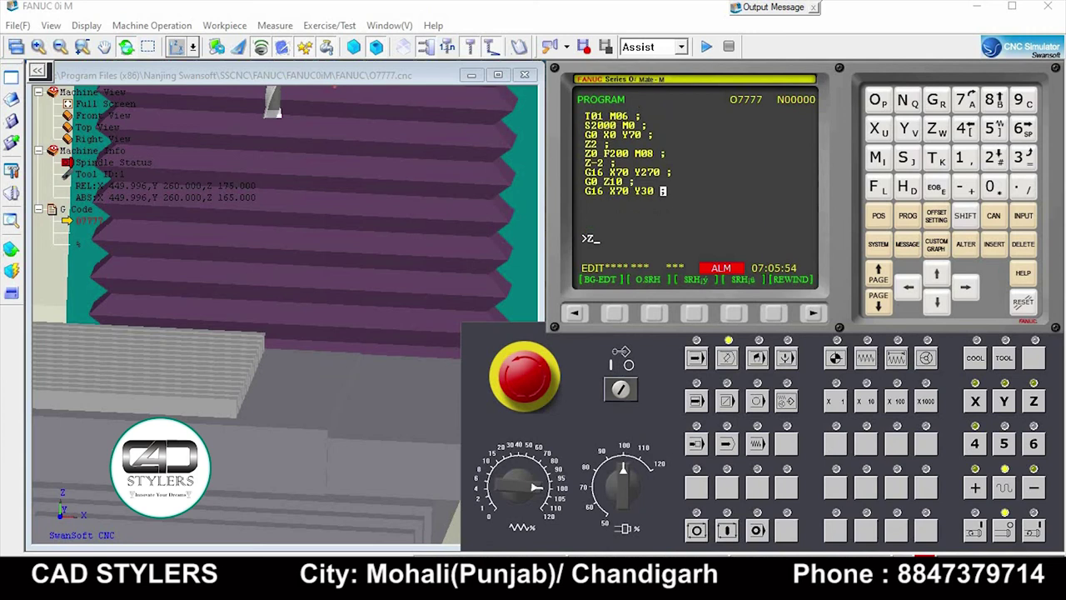
text(2;)
key(Insert)
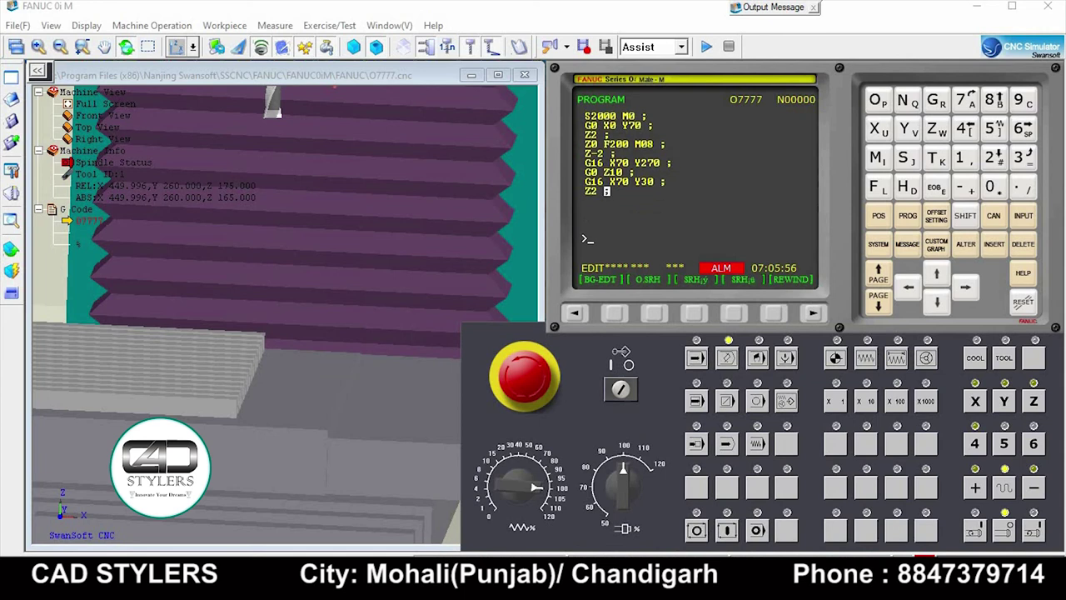
text(Z0F)
text(200;)
key(Insert)
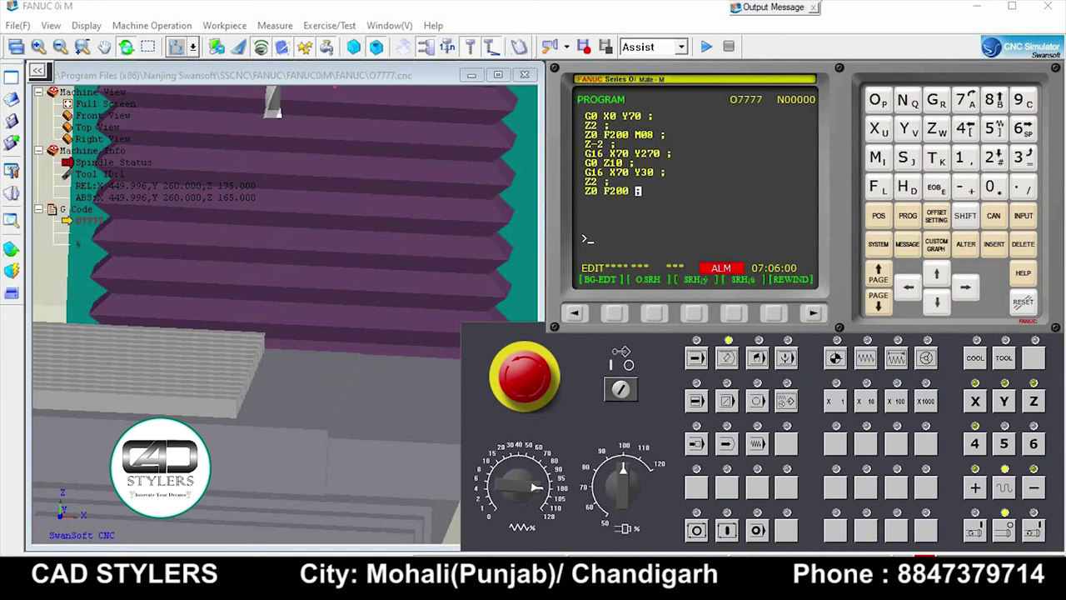
text(;Z-)
text(2)
key(Insert)
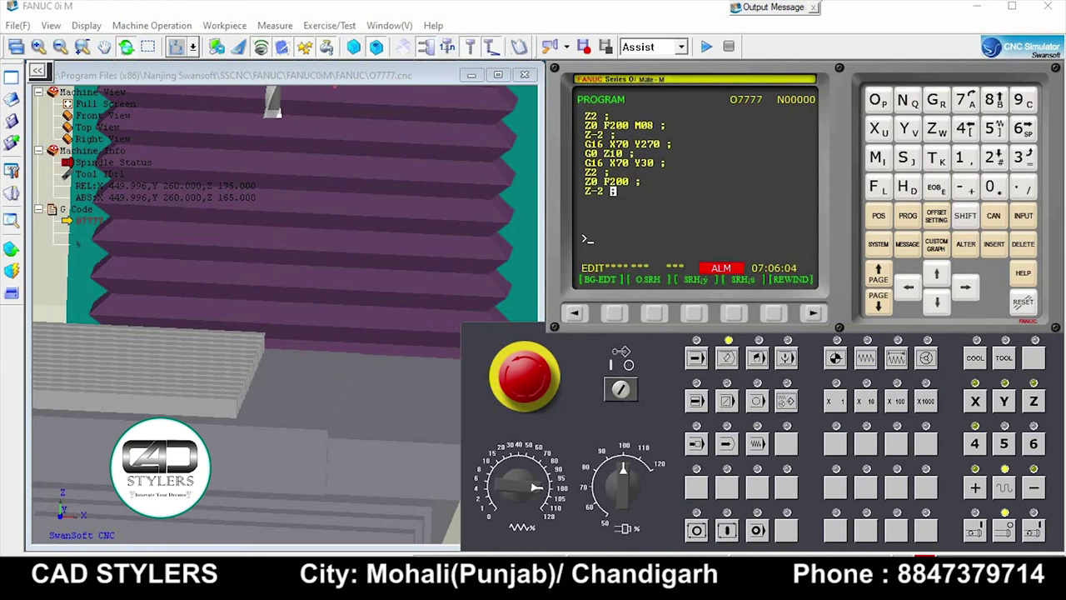
text(G1)
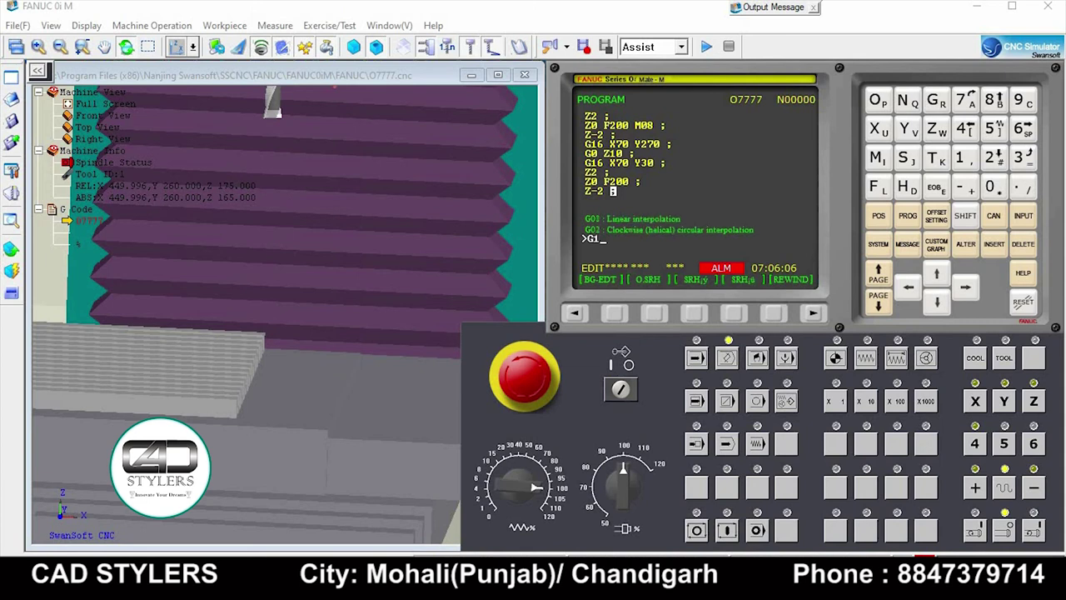
text(6)
text(X70)
text(Y)
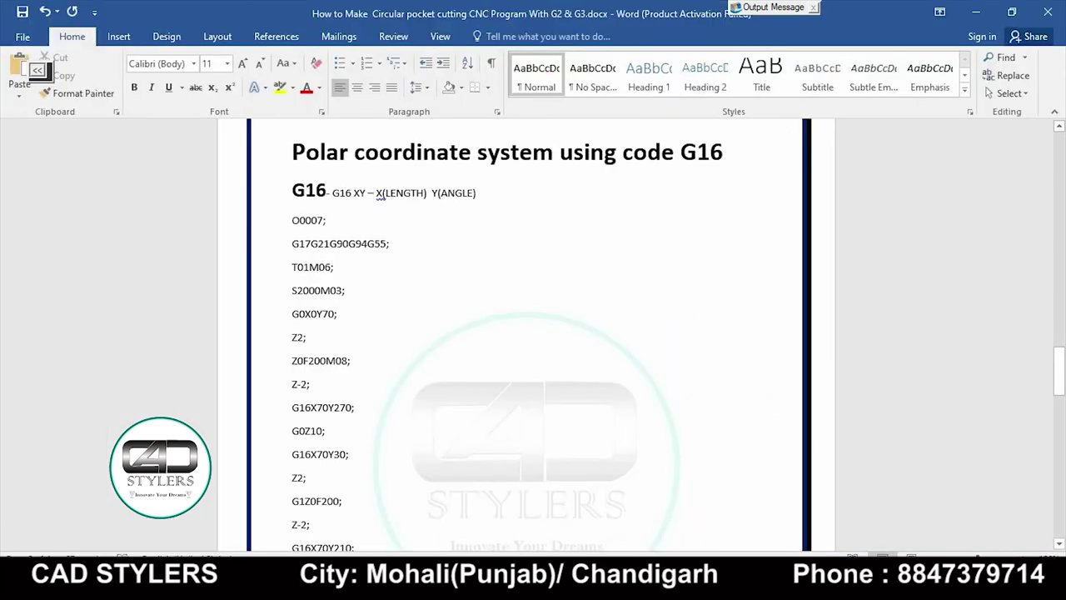
scroll(529, 334, down, 3)
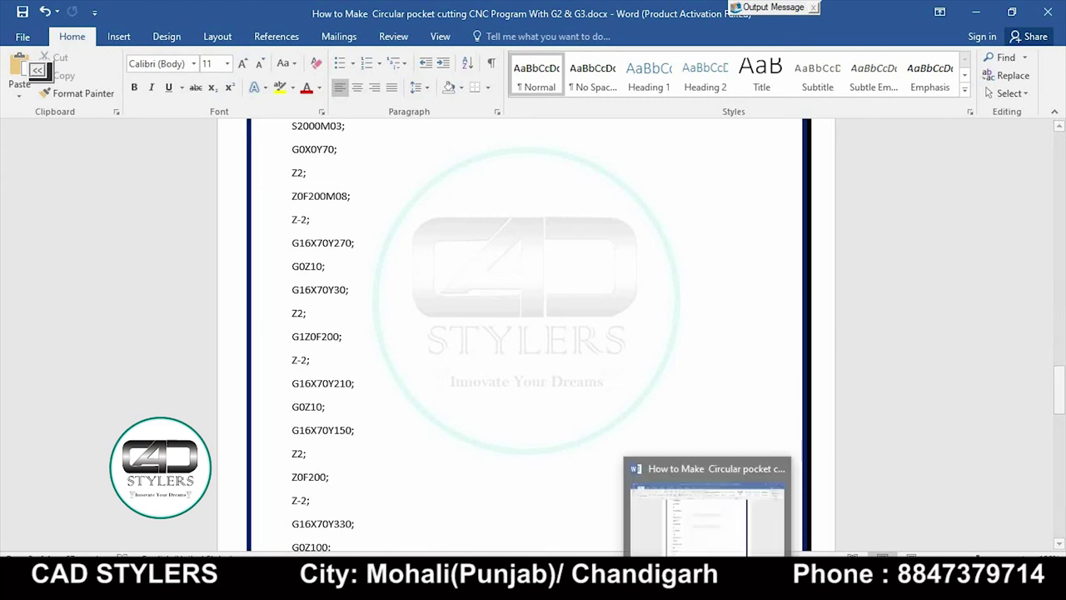
click(783, 508)
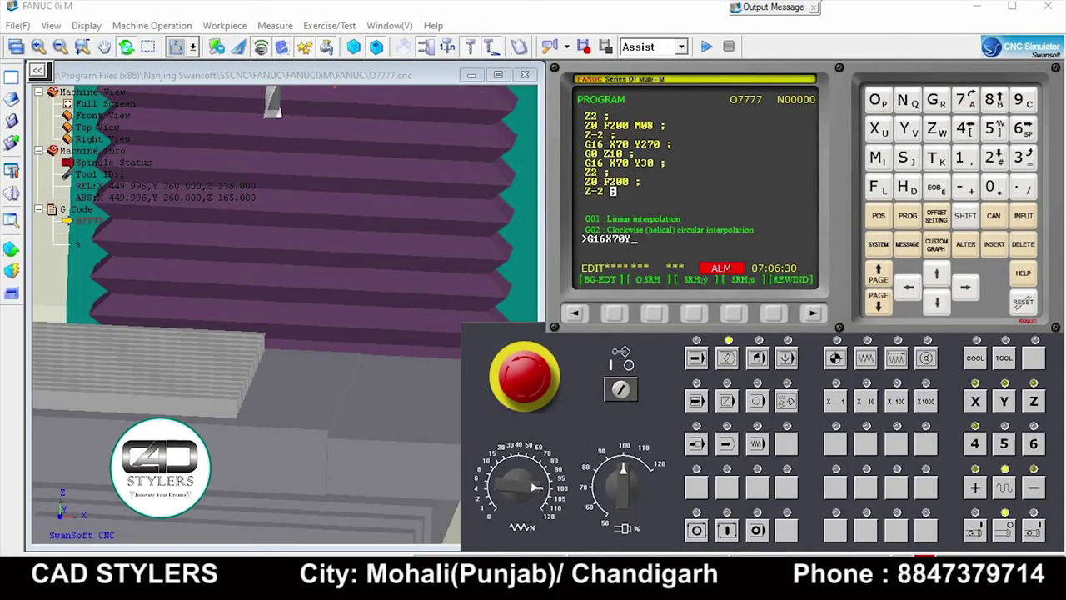
Step: Insert G16 X70 Y210 and G0 Z10, then begin another G16 X70 Y block
text(210;)
key(Insert)
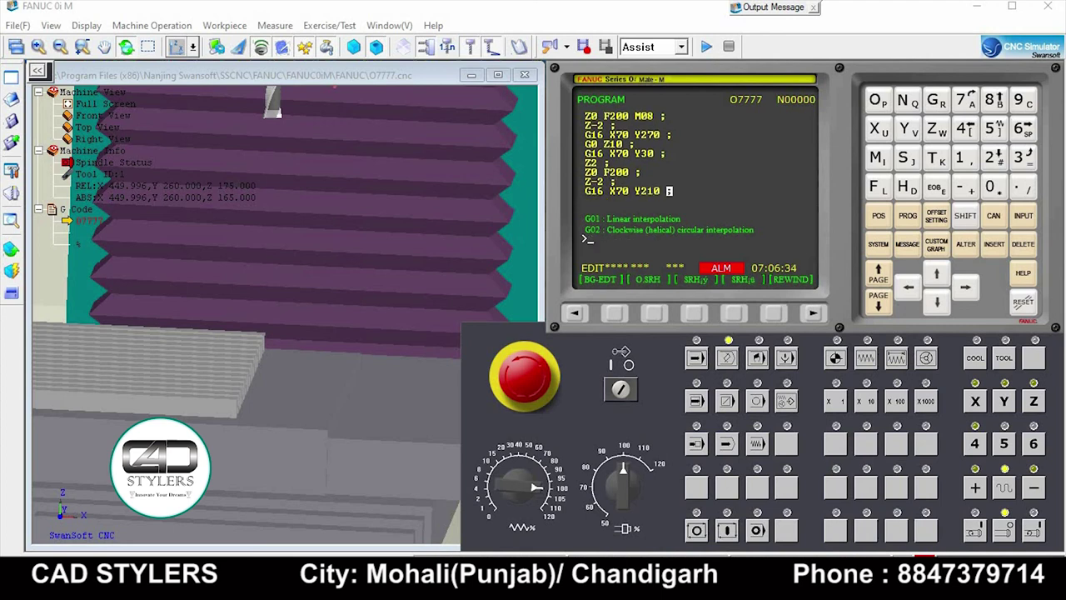
text(G0Z10;)
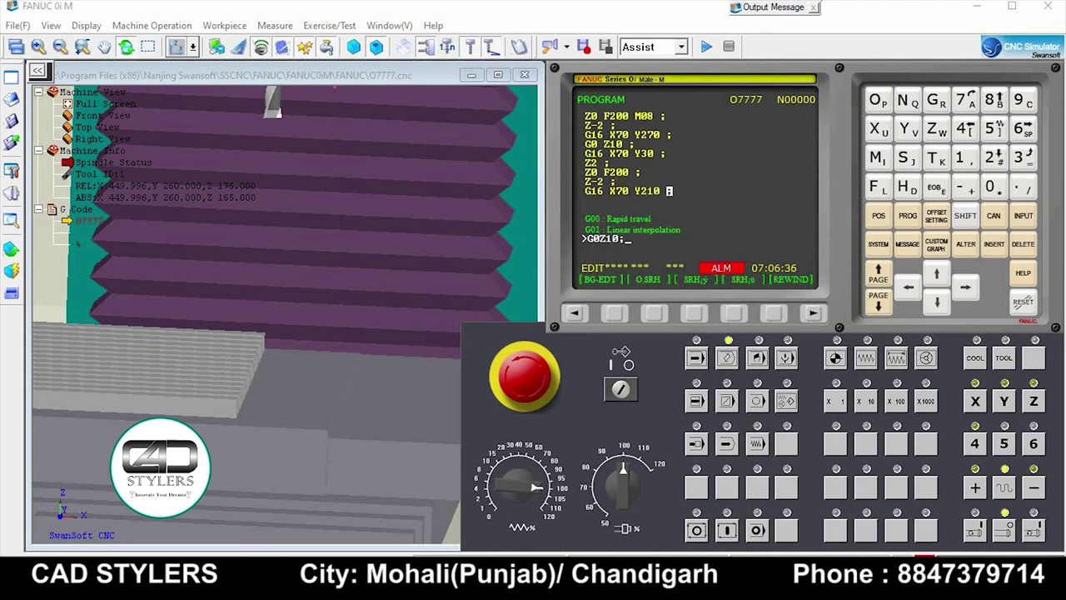
key(Insert)
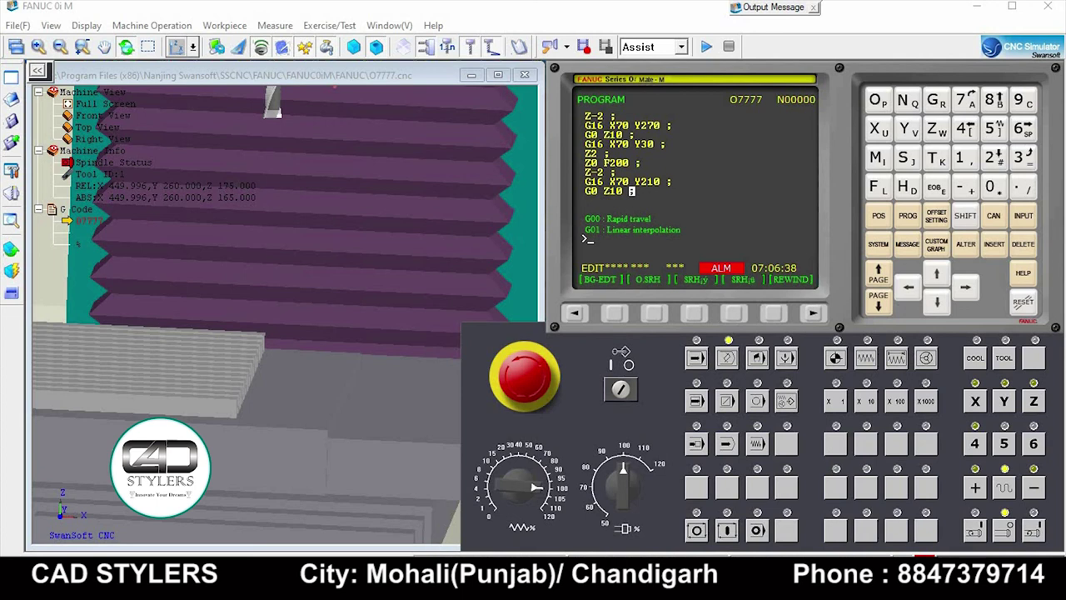
text(G16)
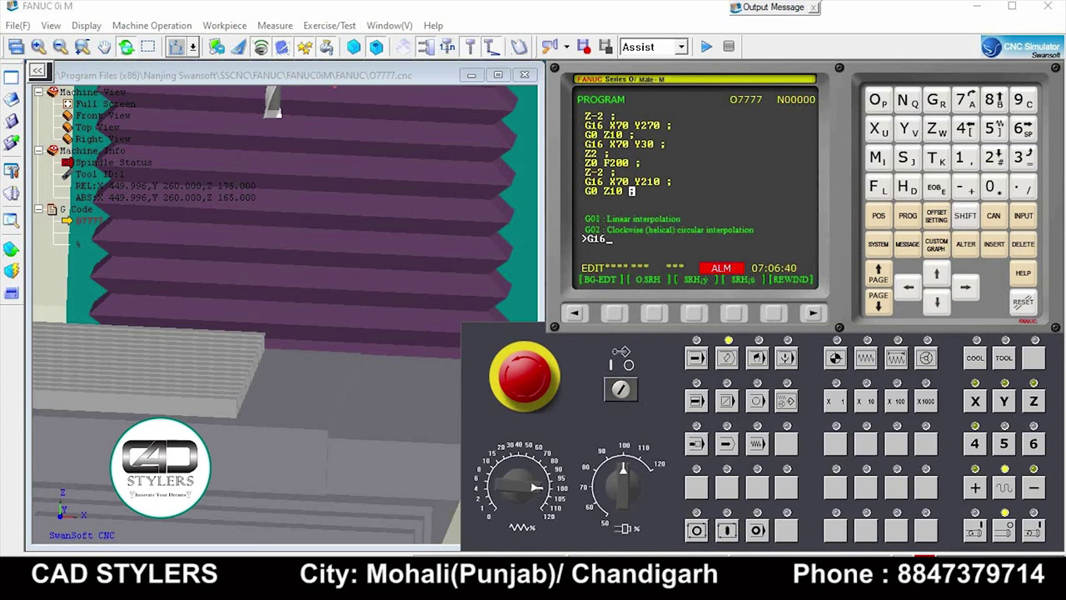
text(X70)
text(Y)
key(alt+Tab)
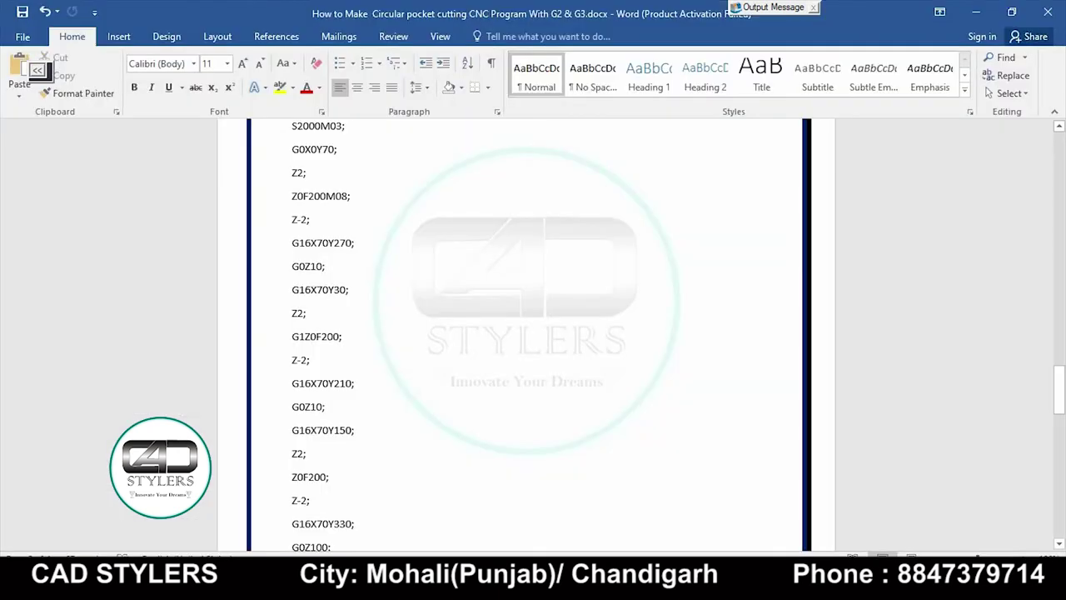
key(alt+Tab)
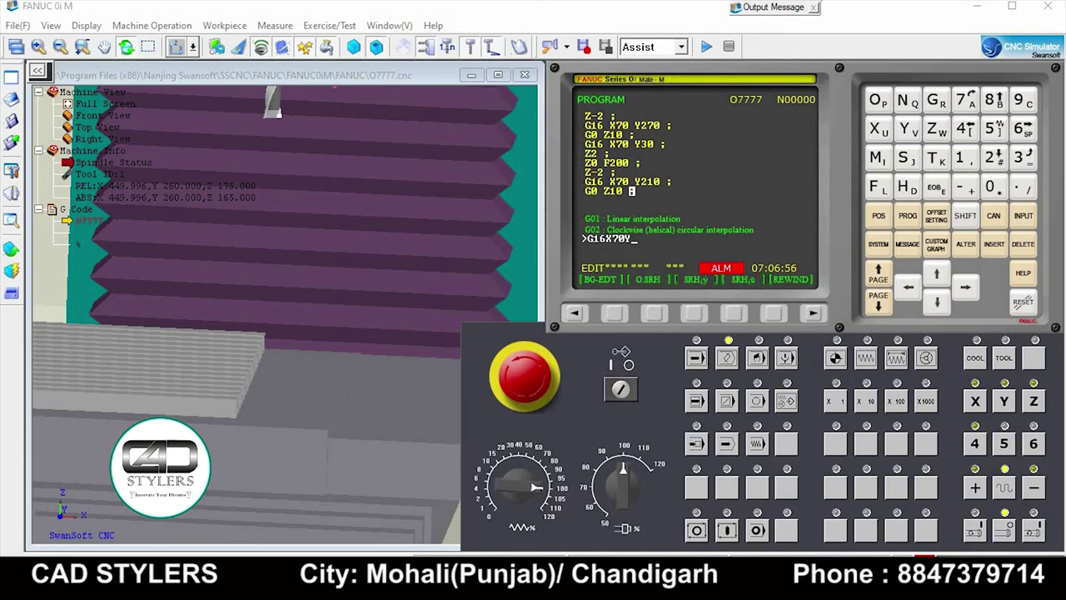
key(alt+Tab)
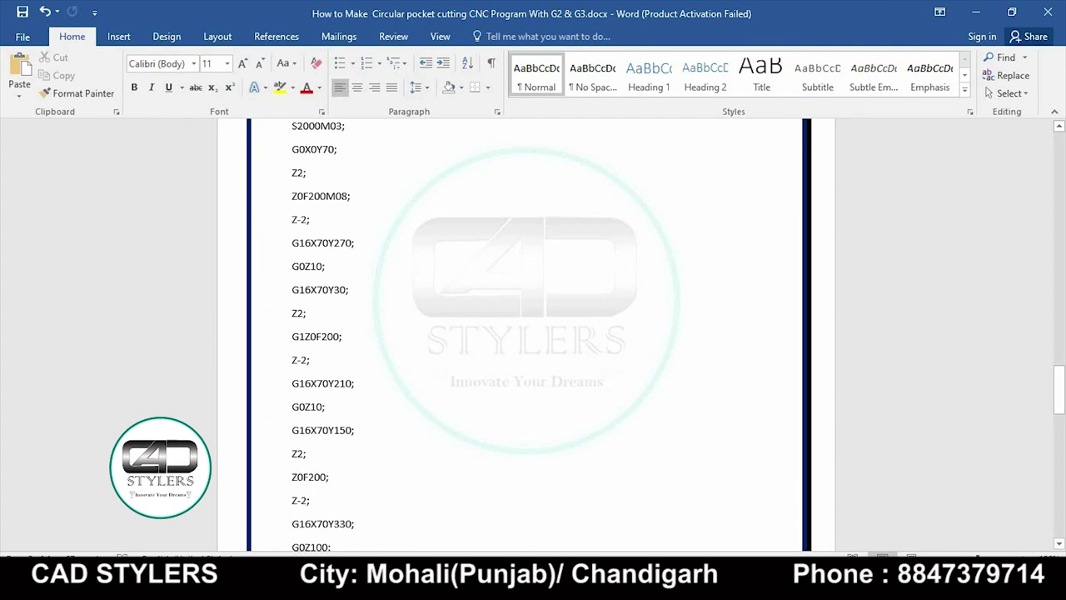
scroll(529, 333, down, 3)
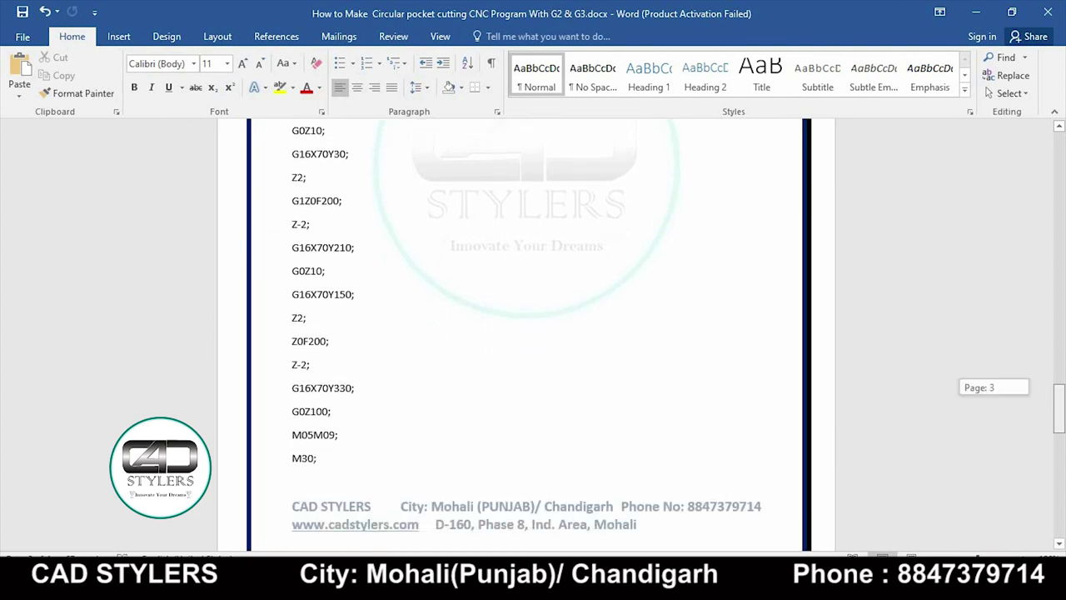
key(alt+Tab)
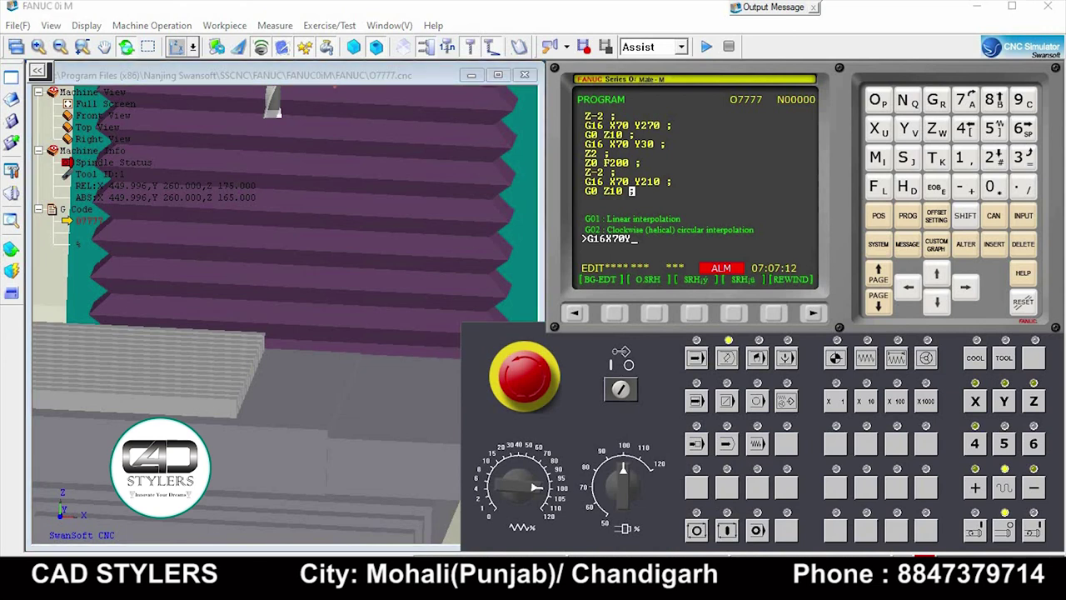
Step: Insert G16 X70 Y150 followed by the Z2, Z0 F200 and Z-2 blocks
text(150)
key(Insert)
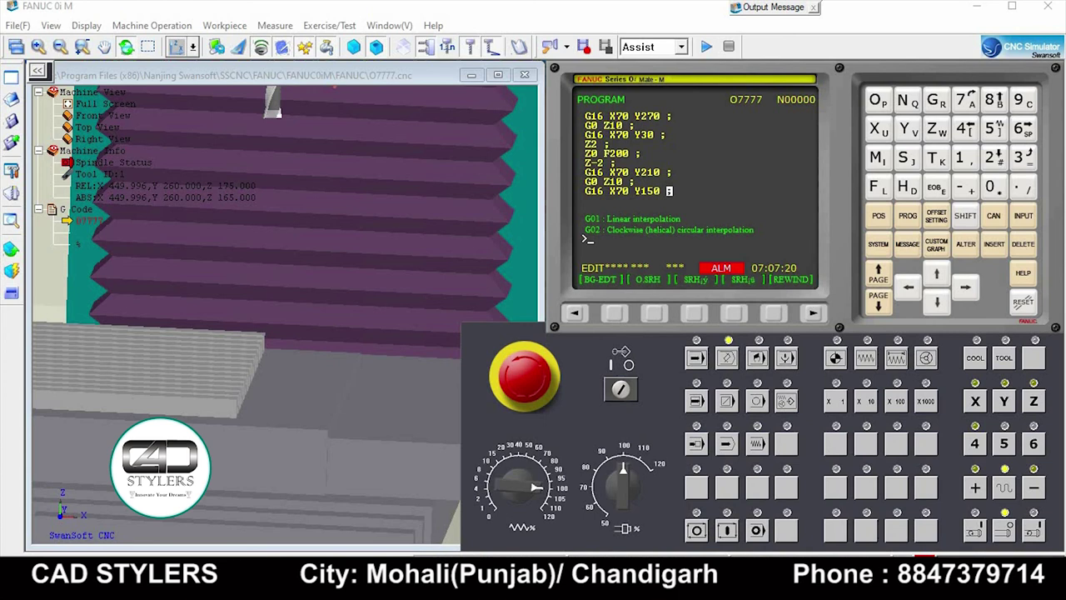
text(Z2)
key(Insert)
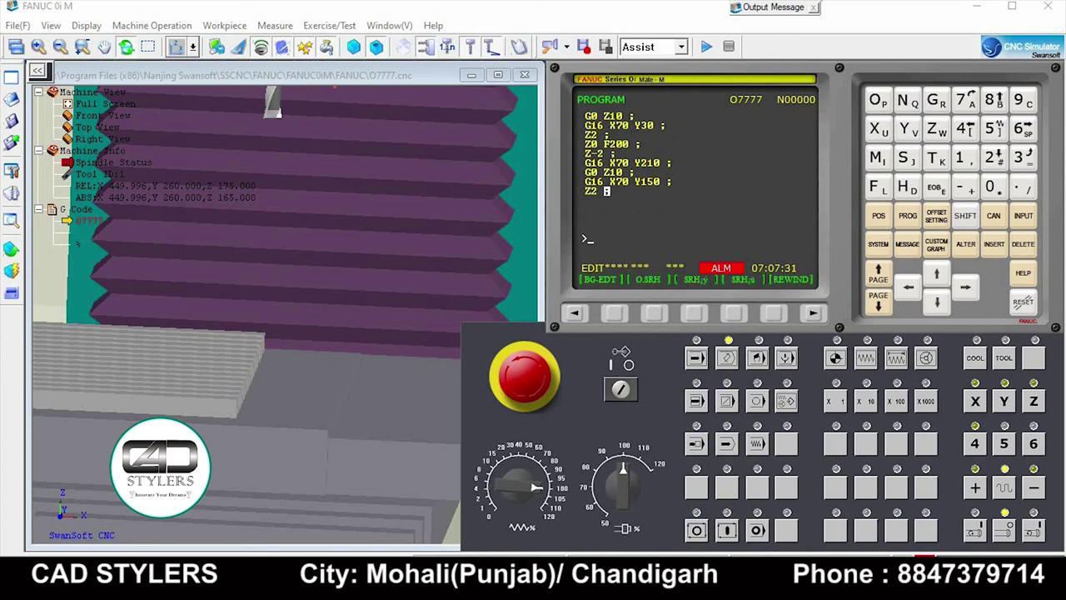
text(Z-)
key(BackSpace)
text(0)
text(F2)
text(0;)
key(BackSpace)
text(0 ;)
key(Insert)
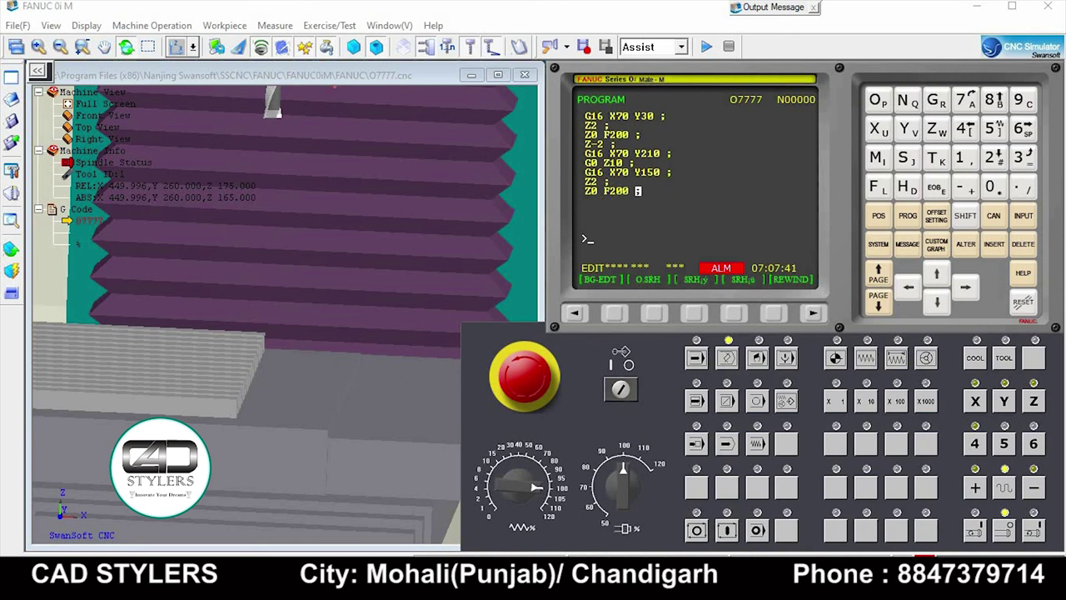
text(Z-2 )
text(;)
key(Insert)
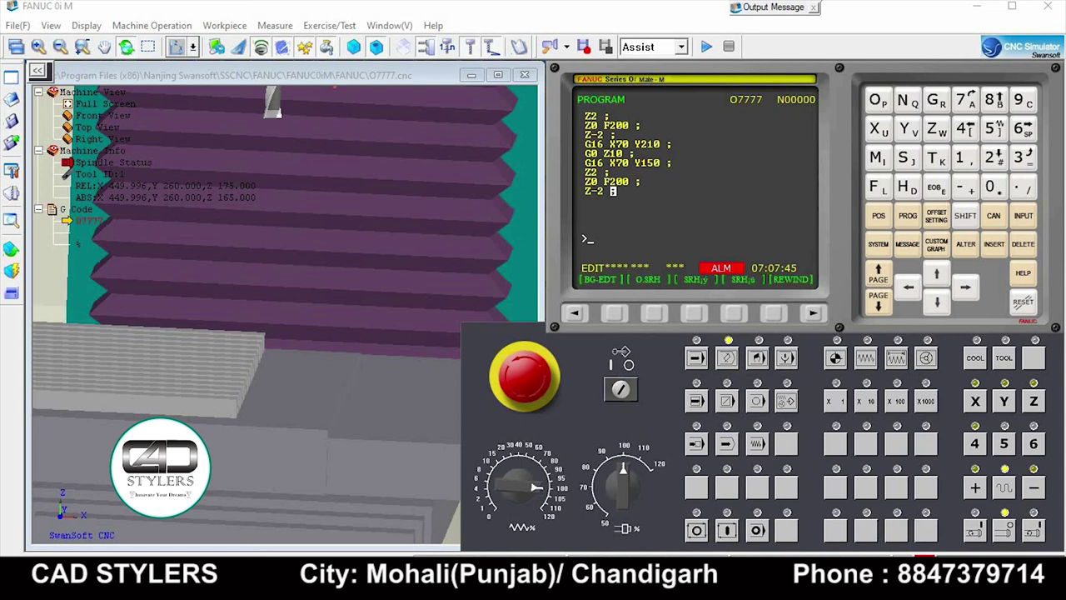
Step: Insert G16 X70 Y330, G0 Z100, M05 M09 and the closing M30
text(G16)
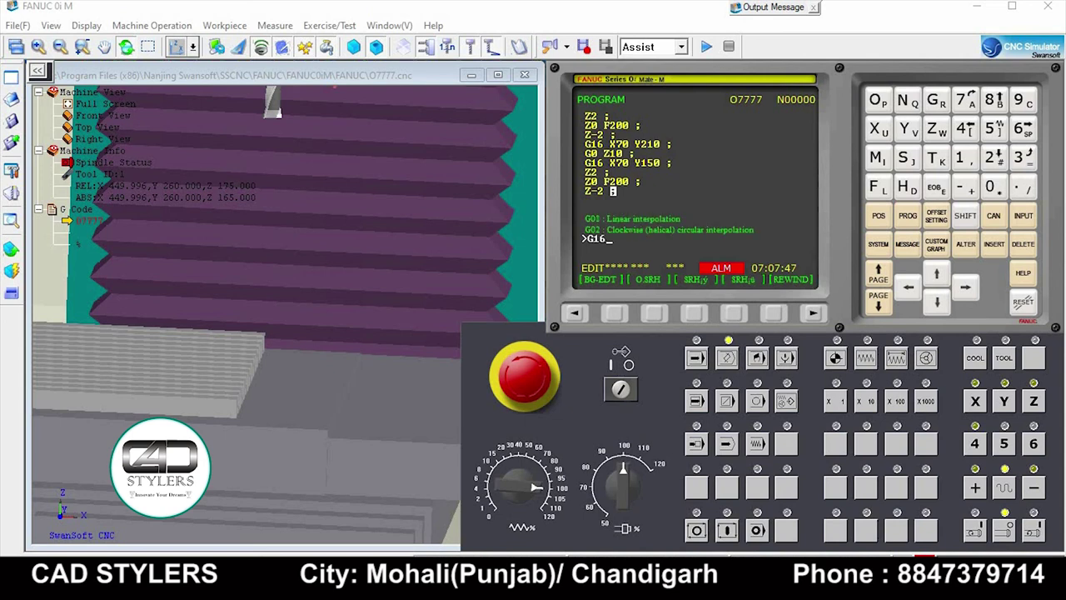
text(X70)
text(Y33)
text(0;)
key(Insert)
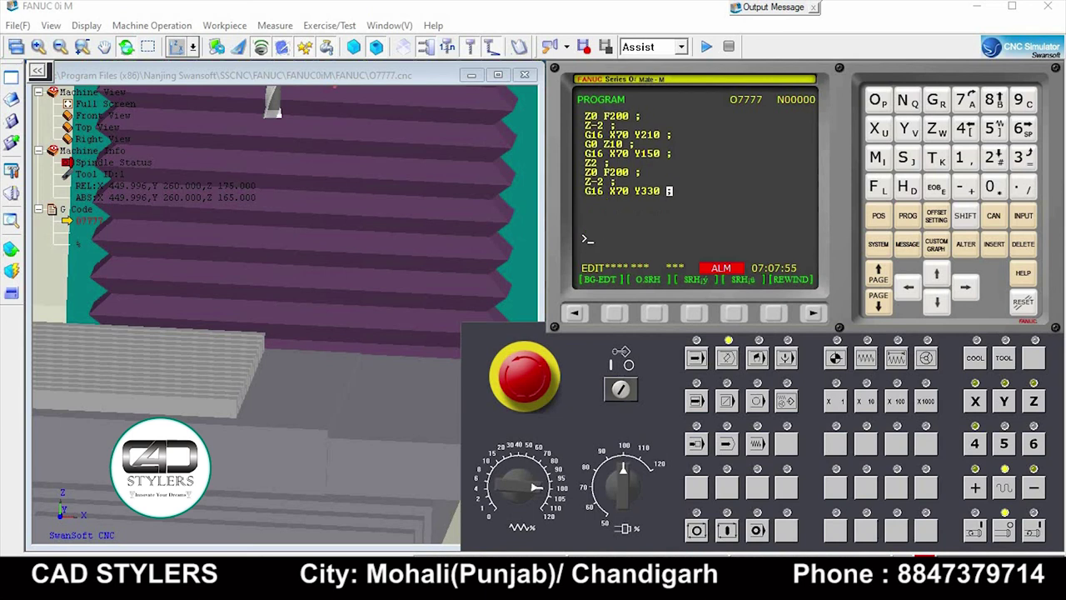
text(G0 Z1)
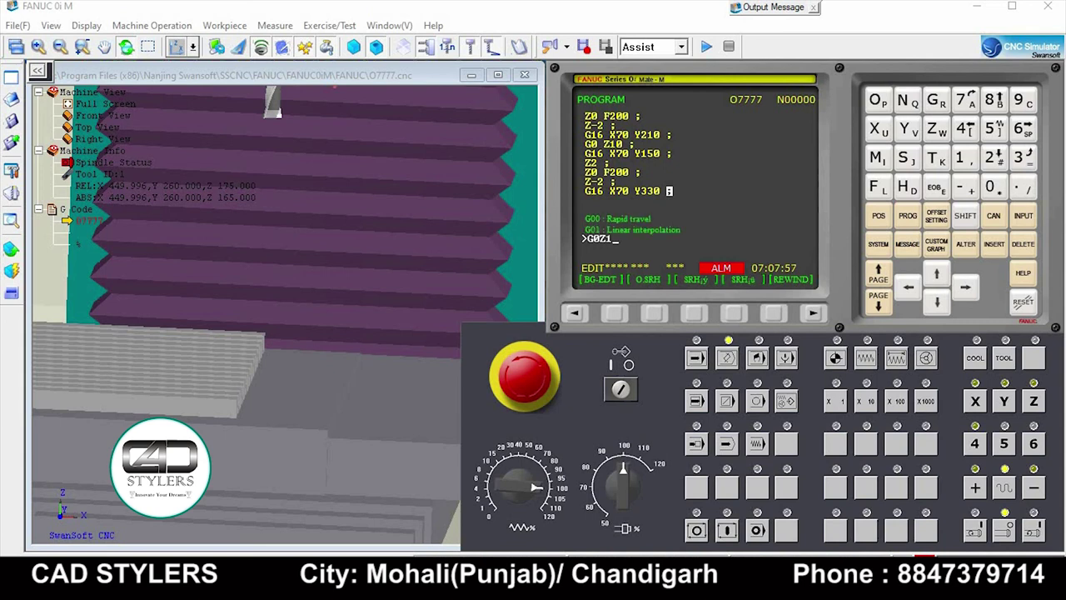
text(00 ;)
key(Insert)
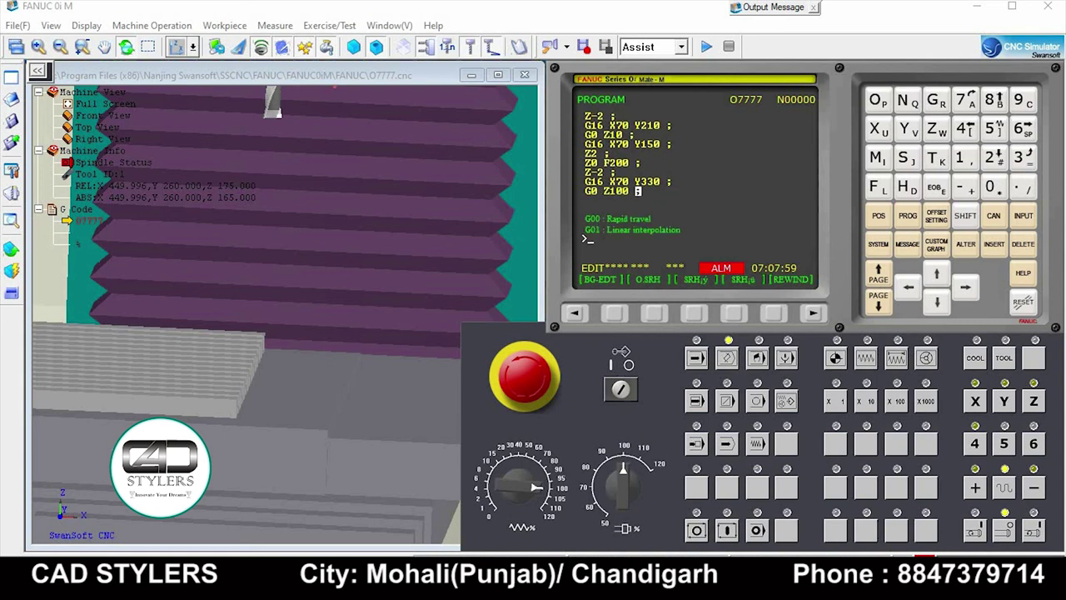
text(M05 M09 )
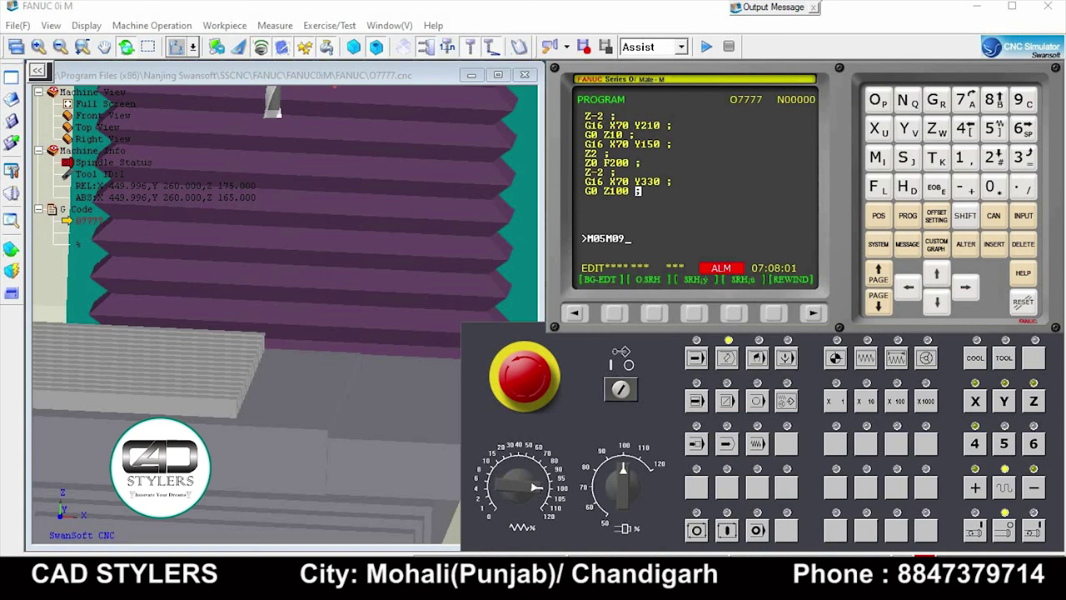
text(;)
key(Insert)
text(M30 )
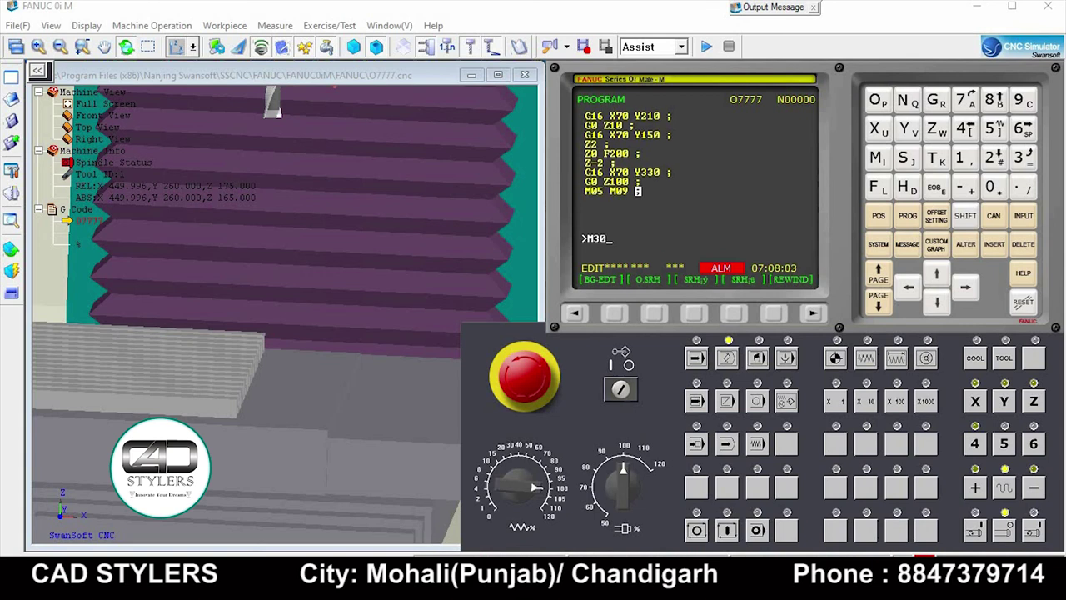
text(;)
key(Insert)
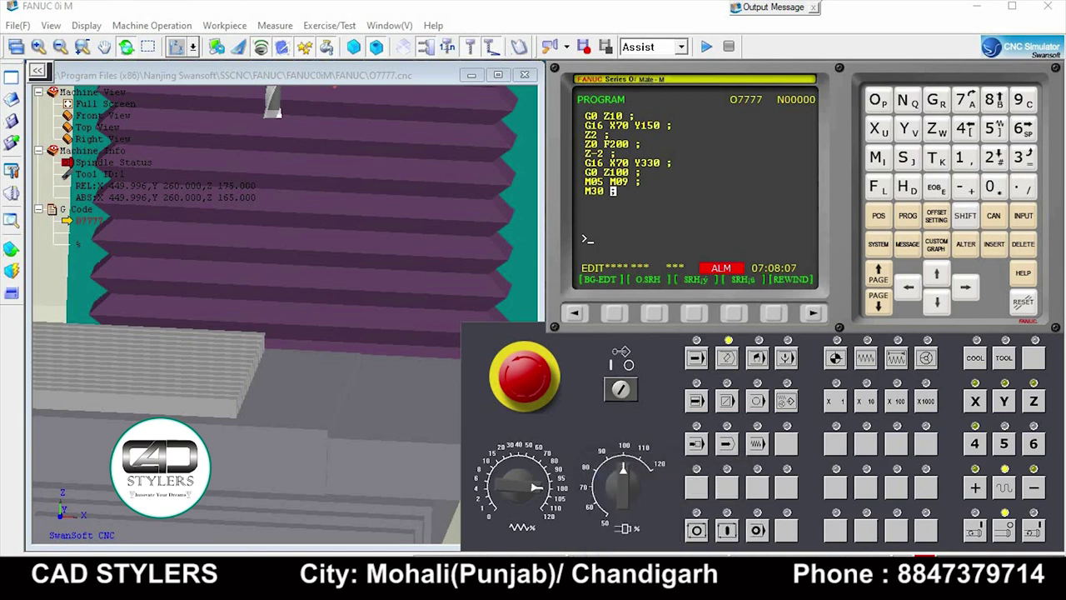
Step: Switch to AUTO, collapse the side tree, enable Single Block and Cycle Start O7777
click(697, 357)
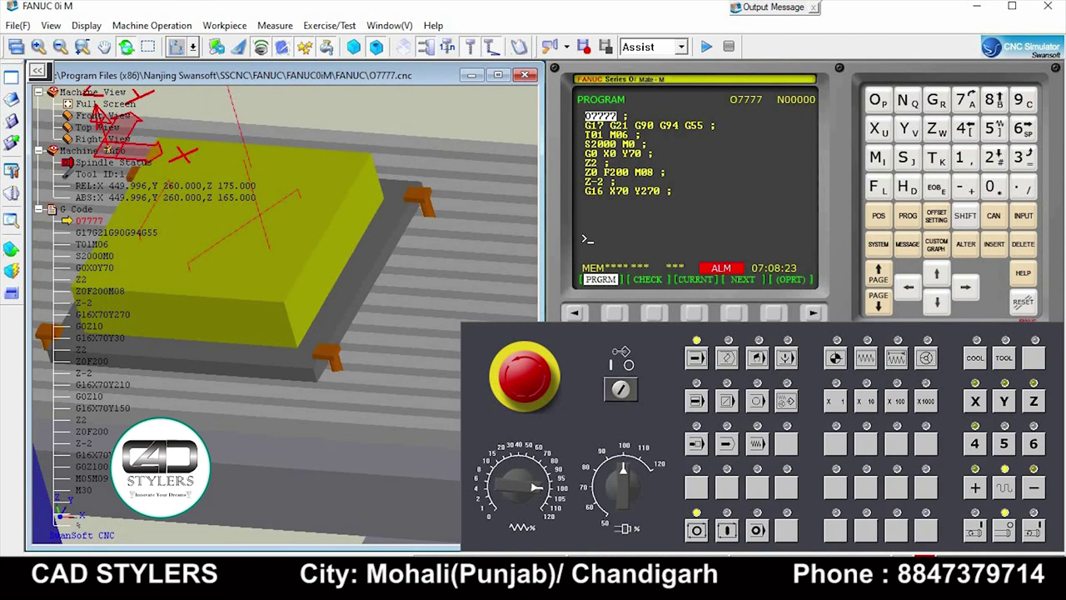
click(39, 209)
click(40, 151)
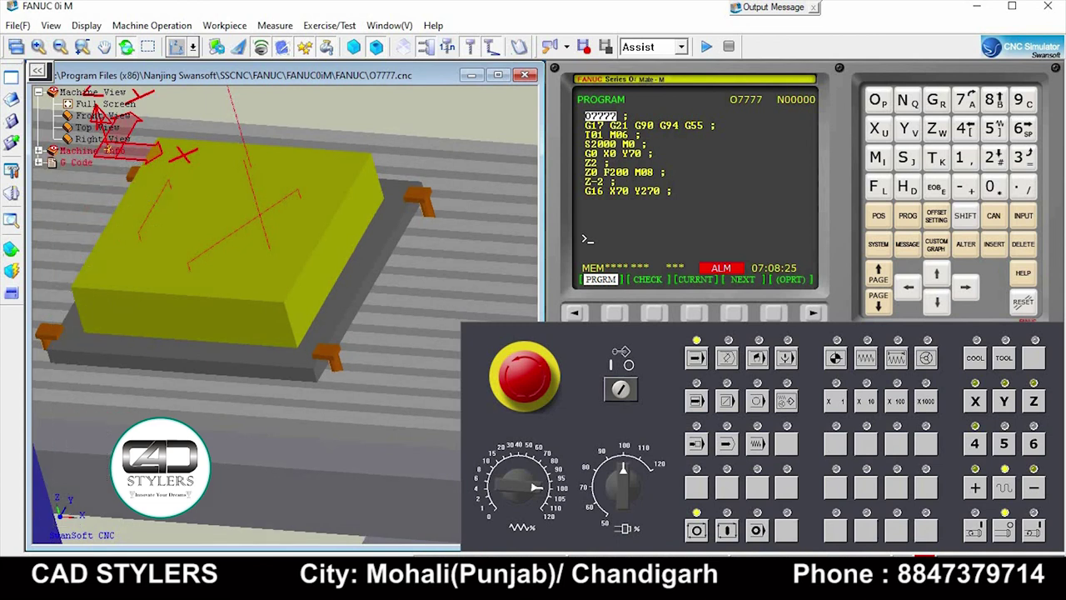
click(39, 92)
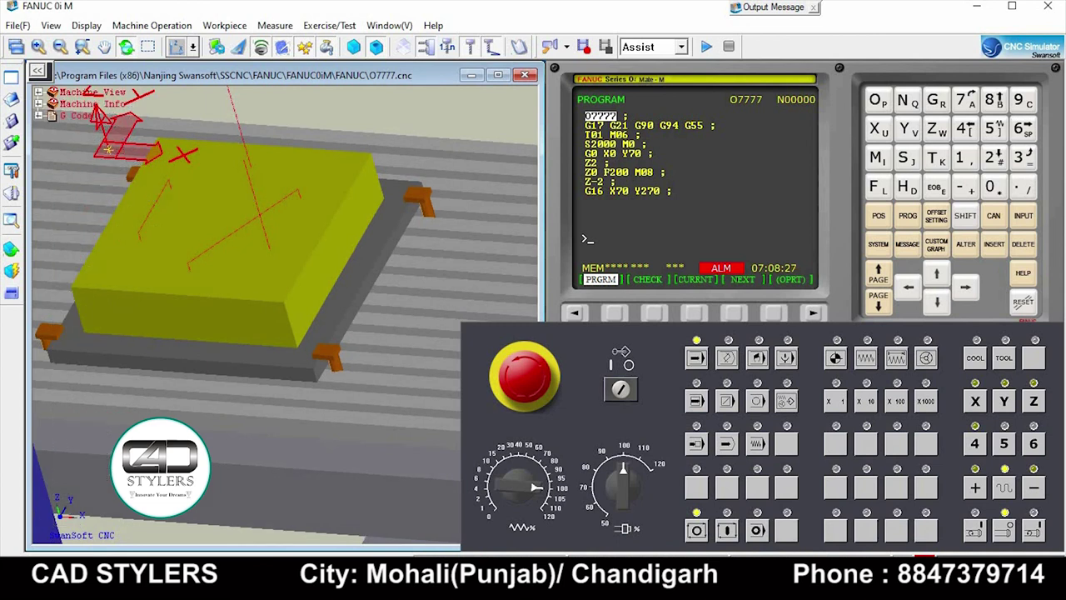
click(696, 400)
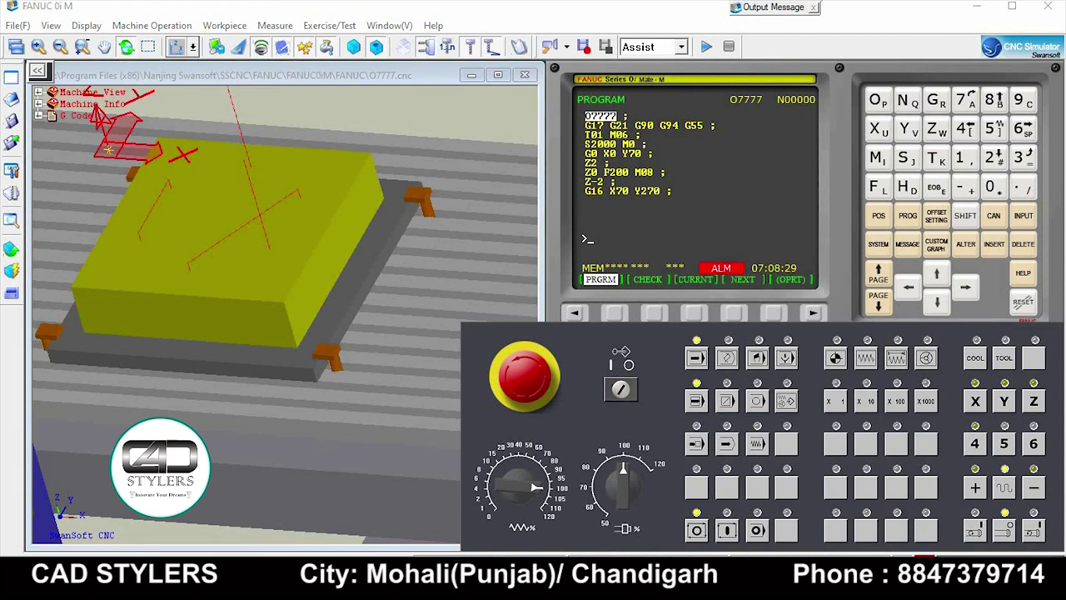
click(726, 530)
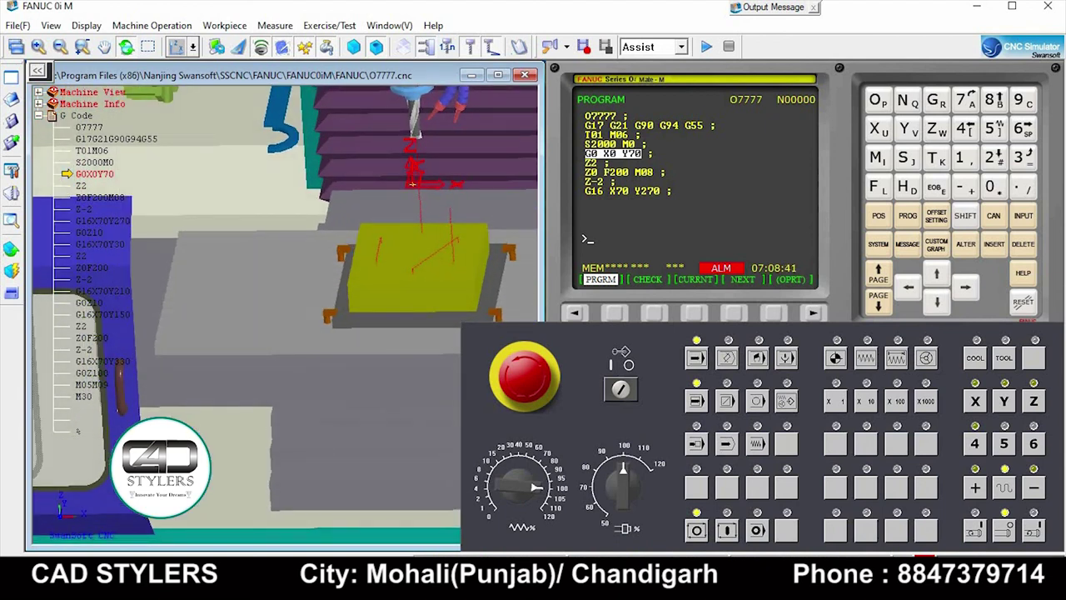
Step: Advance single-block execution through the Z2 and Z0 F200 M08 blocks
click(727, 529)
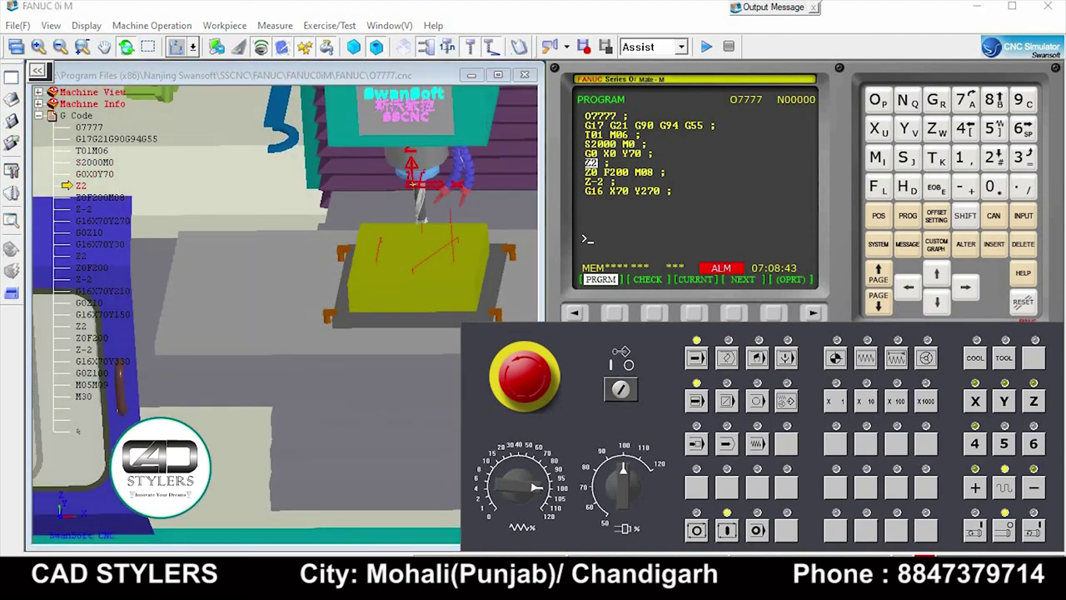
click(726, 530)
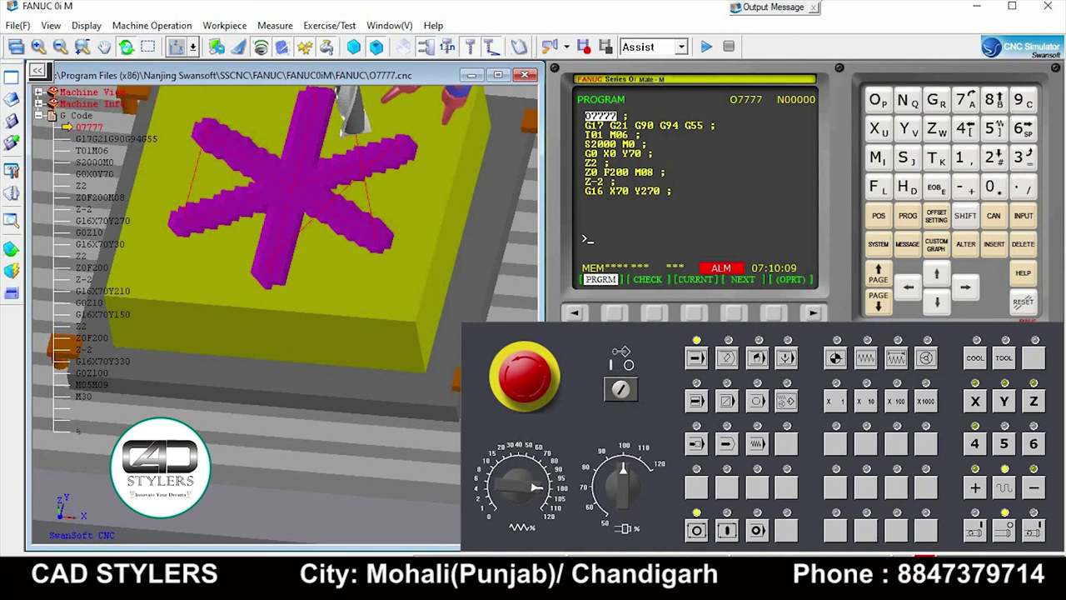
scroll(77, 431, up, 5)
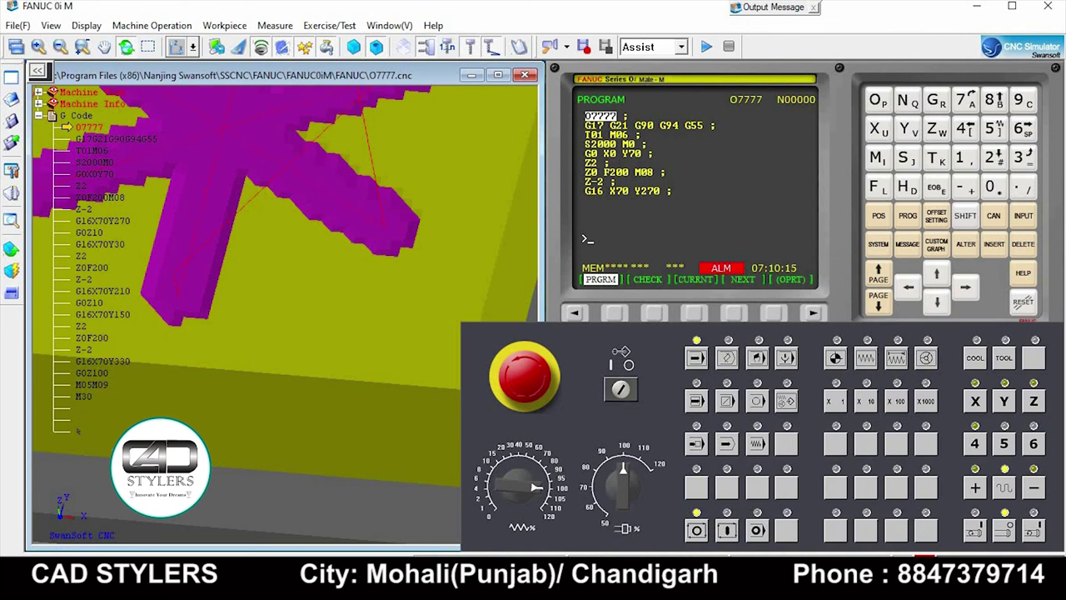
scroll(77, 430, down, 5)
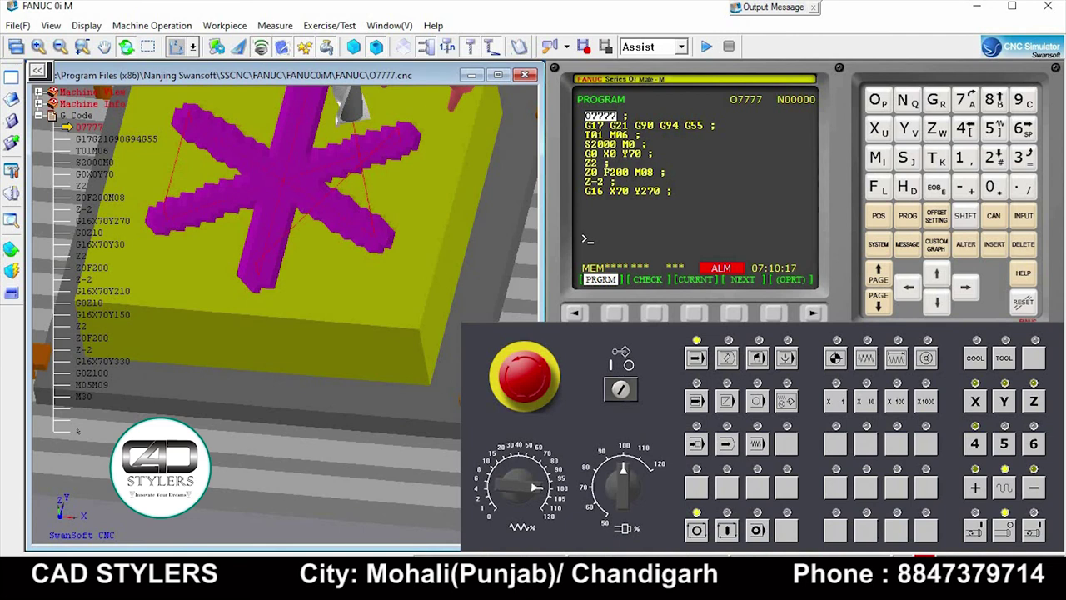
scroll(77, 430, down, 2)
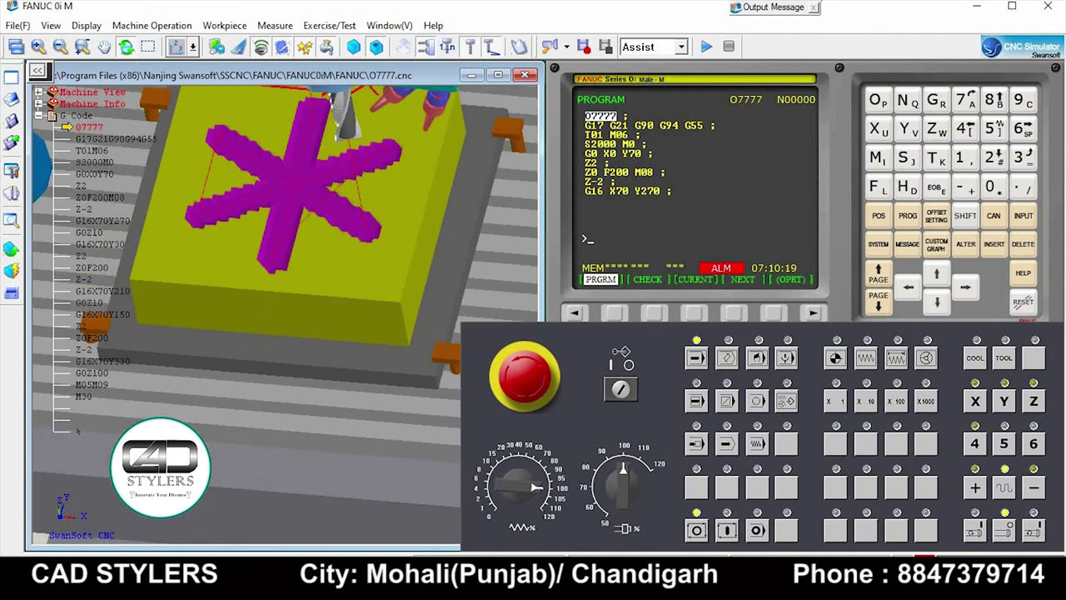
scroll(78, 431, up, 3)
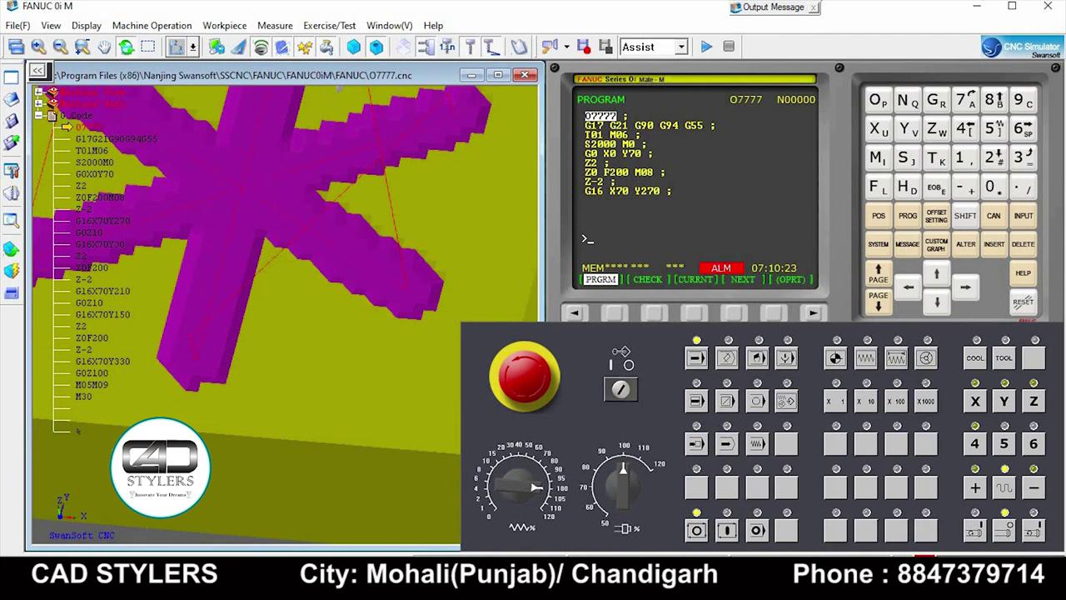
scroll(78, 431, down, 1)
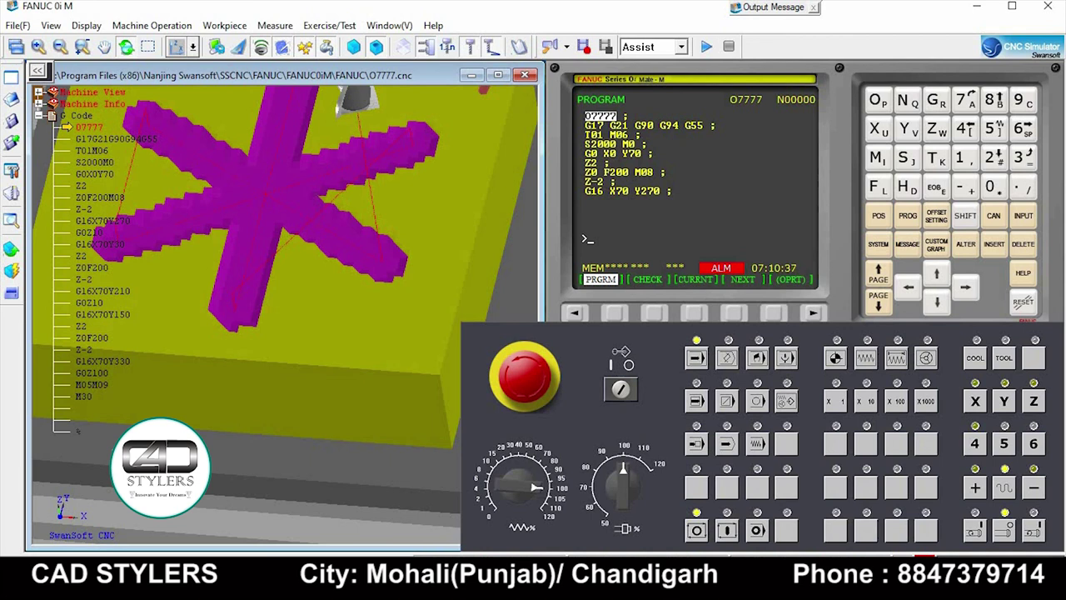
scroll(283, 308, down, 3)
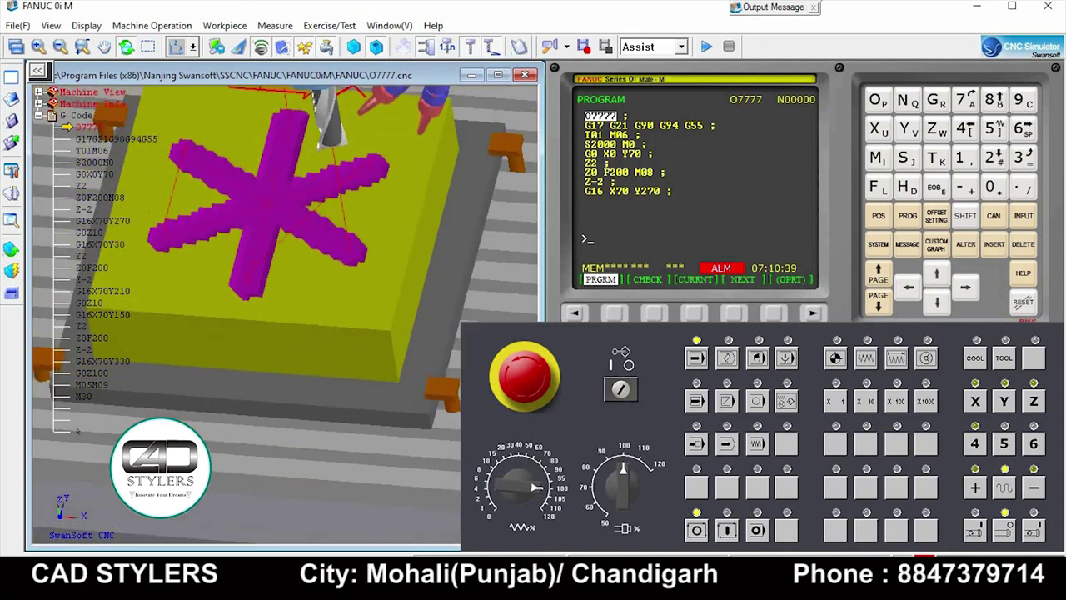